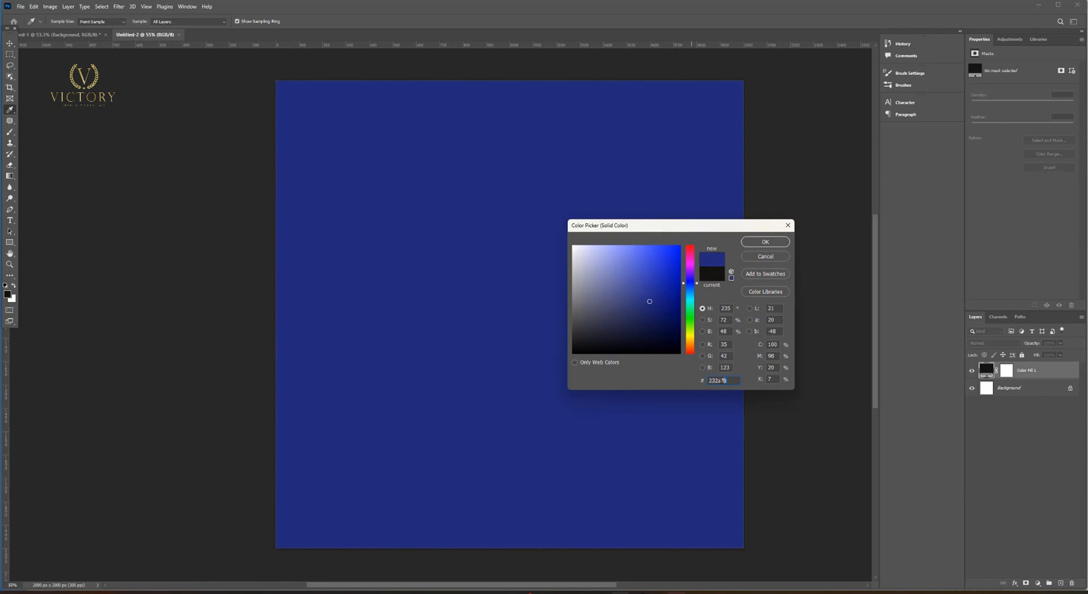
Accept the dark blue #232a7b for the solid fill and add a new empty layer above it.
{"action": "left_click", "coordinate": [762, 244]}
{"action": "left_click_drag", "start_coordinate": [643, 270], "coordinate": [631, 284]}
{"action": "left_click", "coordinate": [1060, 583]}
Paint a single large soft brush dab in a brighter blue at the center of the canvas on the new layer.
{"action": "key", "text": "b"}
{"action": "left_click", "coordinate": [8, 294]}
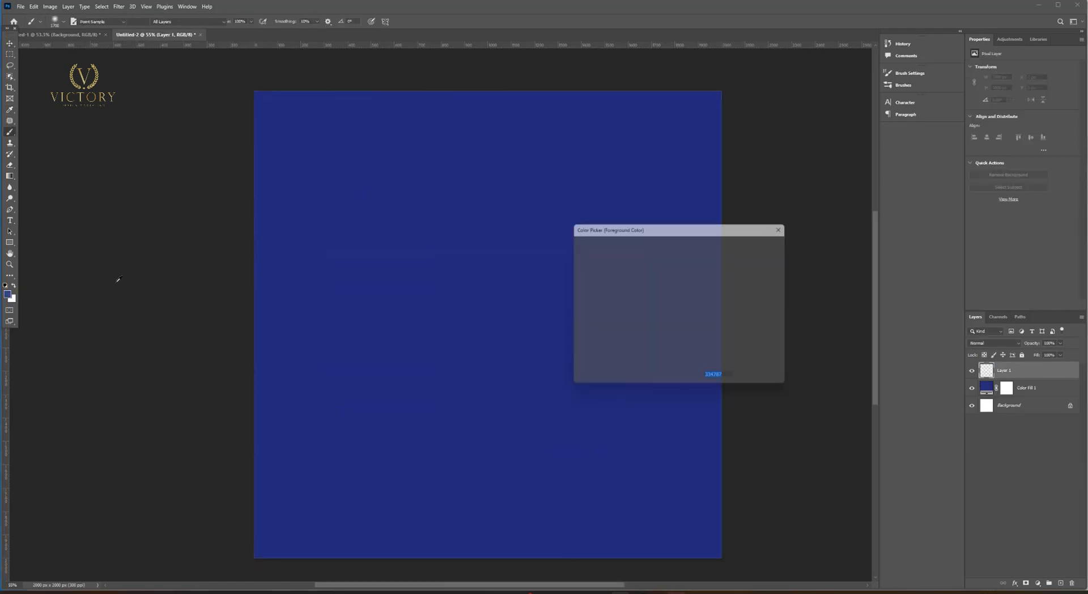
{"action": "left_click", "coordinate": [646, 305]}
{"action": "left_click", "coordinate": [765, 242]}
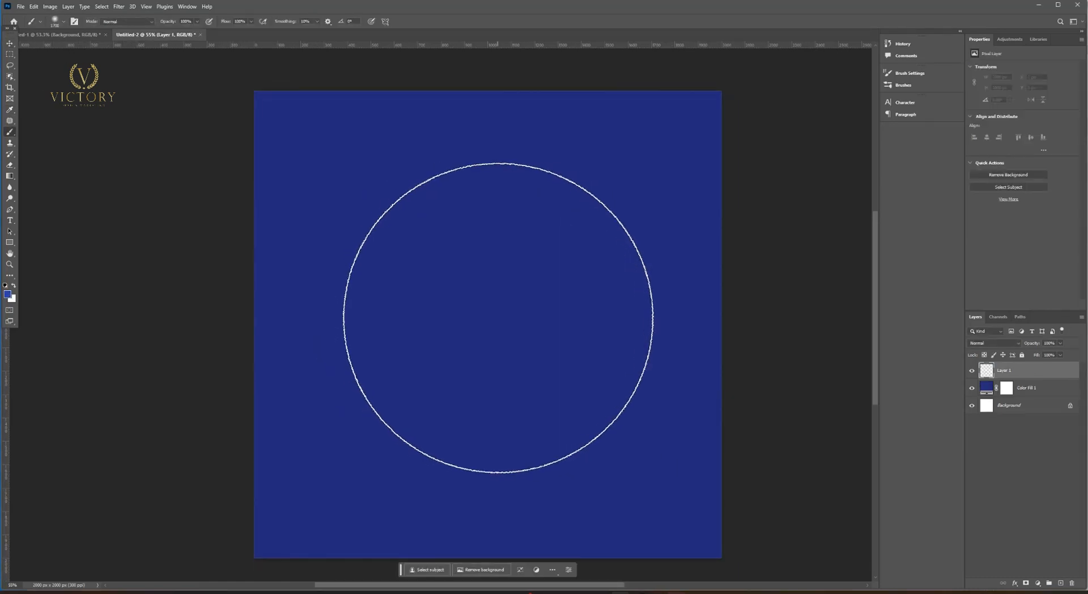
{"action": "left_click", "coordinate": [495, 315]}
Enlarge the painted blue glow so it spreads past the canvas edges and center it on the artwork.
{"action": "key", "text": "ctrl+minus"}
{"action": "key", "text": "ctrl+t"}
{"action": "left_click_drag", "start_coordinate": [707, 318], "coordinate": [771, 315]}
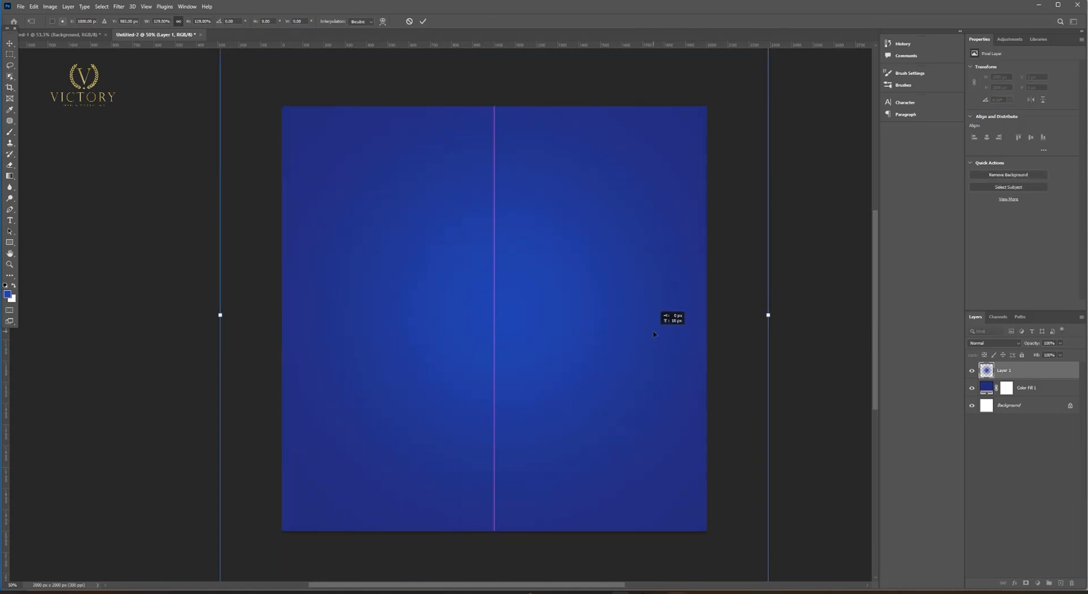
{"action": "key", "text": "Return"}
{"action": "key", "text": "ctrl+0"}
{"action": "left_click_drag", "start_coordinate": [1011, 353], "coordinate": [1023, 354]}
{"action": "scroll", "coordinate": [595, 307], "scroll_direction": "down", "scroll_amount": 3}
{"action": "key", "text": "ctrl+t"}
{"action": "left_click_drag", "start_coordinate": [555, 314], "coordinate": [547, 317]}
{"action": "key", "text": "Return"}
Open the solid fill layer's color for editing and accept it.
{"action": "double_click", "coordinate": [987, 388]}
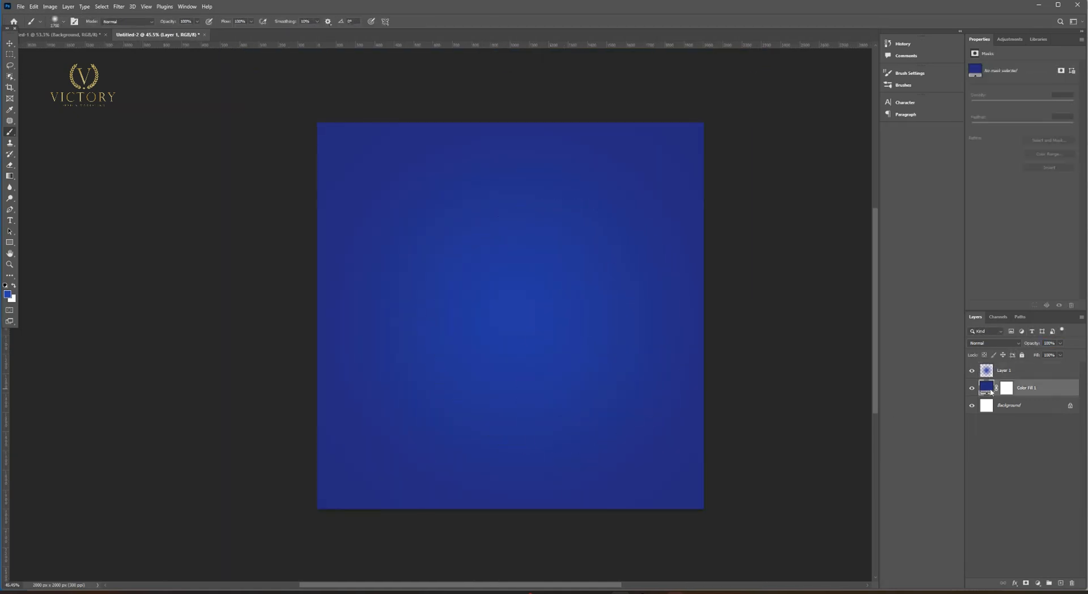
{"action": "left_click", "coordinate": [758, 244]}
{"action": "scroll", "coordinate": [535, 299], "scroll_direction": "up", "scroll_amount": 1}
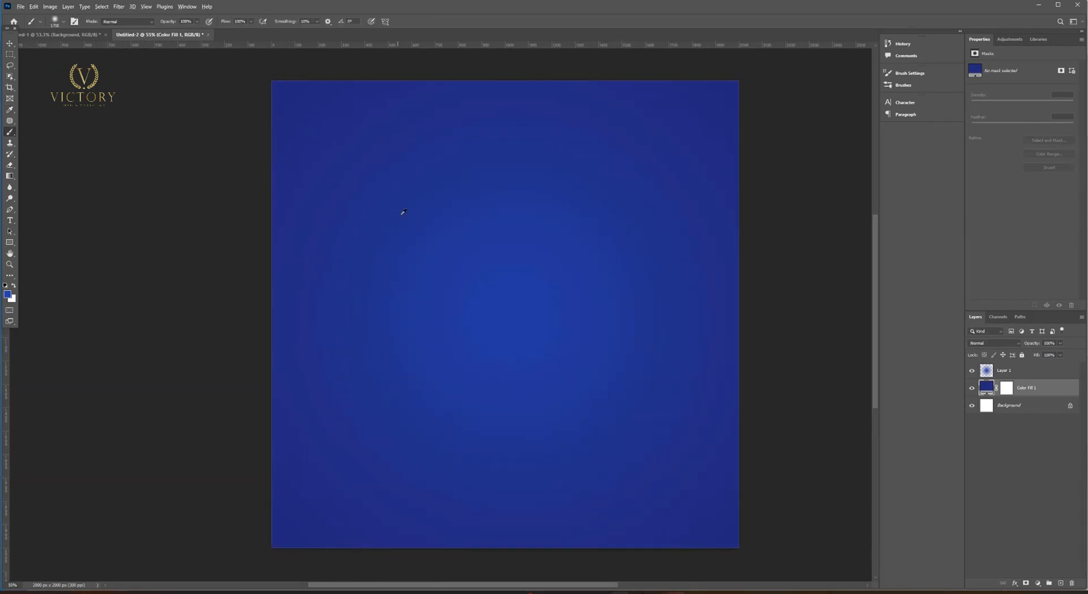
Copy the cutout of the woman from Untitled-1 into the blue Untitled-2 document, above the glow layer.
{"action": "left_click", "coordinate": [56, 34]}
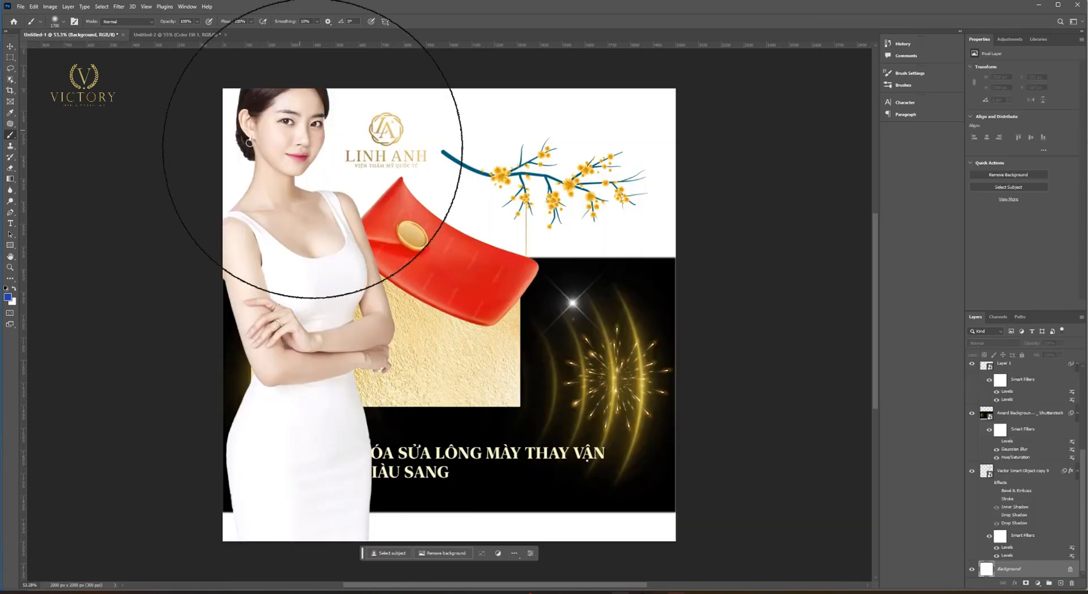
{"action": "key", "text": "v"}
{"action": "left_click_drag", "start_coordinate": [174, 77], "coordinate": [216, 69]}
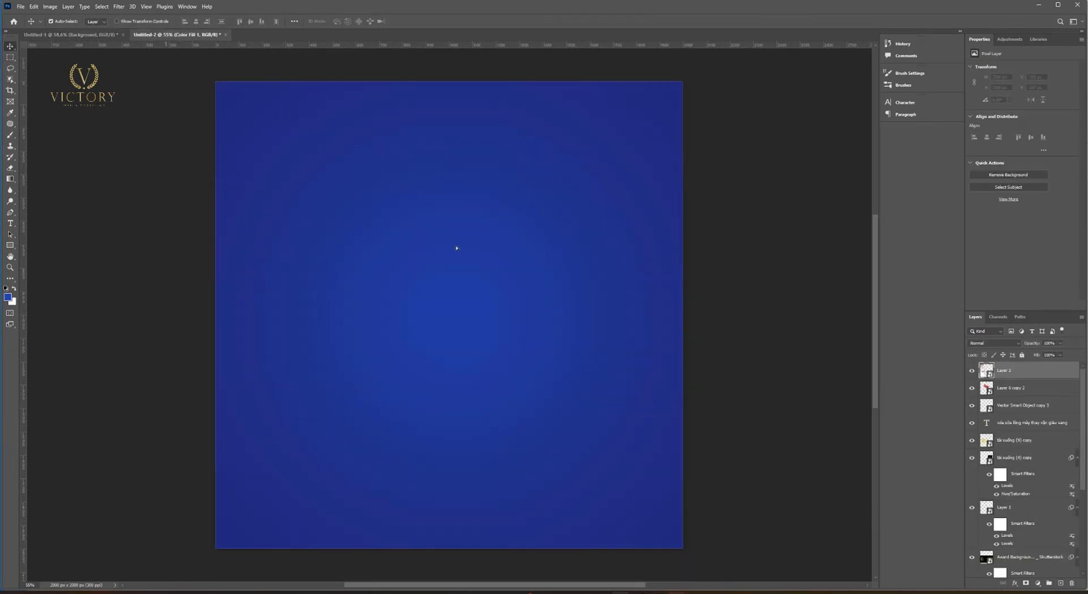
{"action": "left_click_drag", "start_coordinate": [457, 248], "coordinate": [573, 323]}
{"action": "key", "text": "ctrl+bracketright"}
{"action": "scroll", "coordinate": [545, 276], "scroll_direction": "down", "scroll_amount": 2}
{"action": "left_click_drag", "start_coordinate": [543, 274], "coordinate": [553, 326]}
Resize the woman cutout and place it in the middle of the canvas.
{"action": "key", "text": "ctrl+t"}
{"action": "left_click_drag", "start_coordinate": [636, 328], "coordinate": [622, 328]}
{"action": "left_click_drag", "start_coordinate": [588, 424], "coordinate": [585, 434]}
{"action": "left_click_drag", "start_coordinate": [559, 498], "coordinate": [560, 572]}
{"action": "left_click_drag", "start_coordinate": [557, 472], "coordinate": [566, 474]}
{"action": "left_click_drag", "start_coordinate": [566, 155], "coordinate": [566, 179]}
{"action": "mouse_move", "coordinate": [556, 260]}
{"action": "left_mouse_down"}
{"action": "mouse_move", "coordinate": [556, 250]}
{"action": "mouse_move", "coordinate": [556, 554]}
{"action": "mouse_move", "coordinate": [550, 260]}
{"action": "left_mouse_up"}
{"action": "key", "text": "Return"}
Add a layer mask to the woman and fade her lower body into the background with a vertical white-to-black gradient.
{"action": "left_click", "coordinate": [1025, 584]}
{"action": "key", "text": "g"}
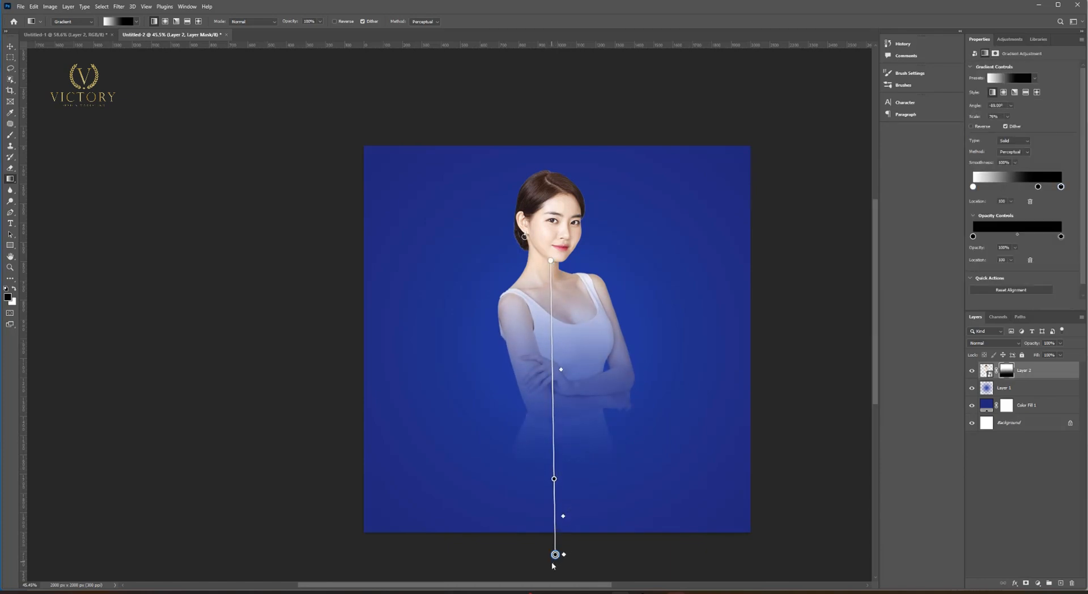
{"action": "left_click_drag", "start_coordinate": [561, 369], "coordinate": [563, 385]}
{"action": "left_click", "coordinate": [555, 554]}
{"action": "scroll", "coordinate": [556, 554], "scroll_direction": "up", "scroll_amount": 2}
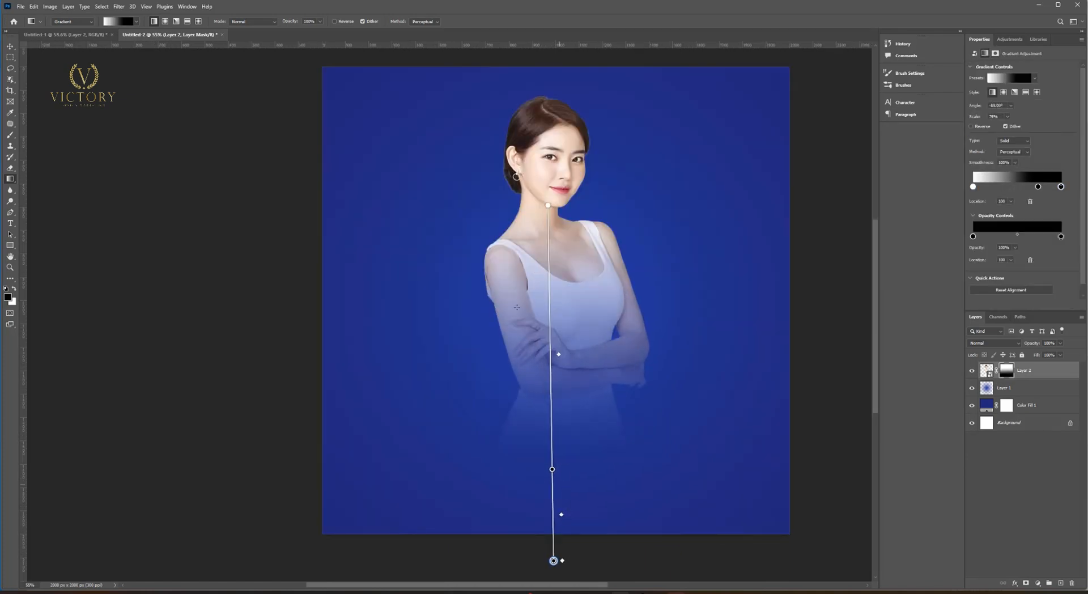
Scale the masked woman up to about 112% and position her near the canvas center.
{"action": "left_click", "coordinate": [10, 47]}
{"action": "scroll", "coordinate": [420, 207], "scroll_direction": "down", "scroll_amount": 2}
{"action": "key", "text": "ctrl+t"}
{"action": "left_click_drag", "start_coordinate": [542, 497], "coordinate": [542, 519]}
{"action": "left_click_drag", "start_coordinate": [550, 439], "coordinate": [550, 454]}
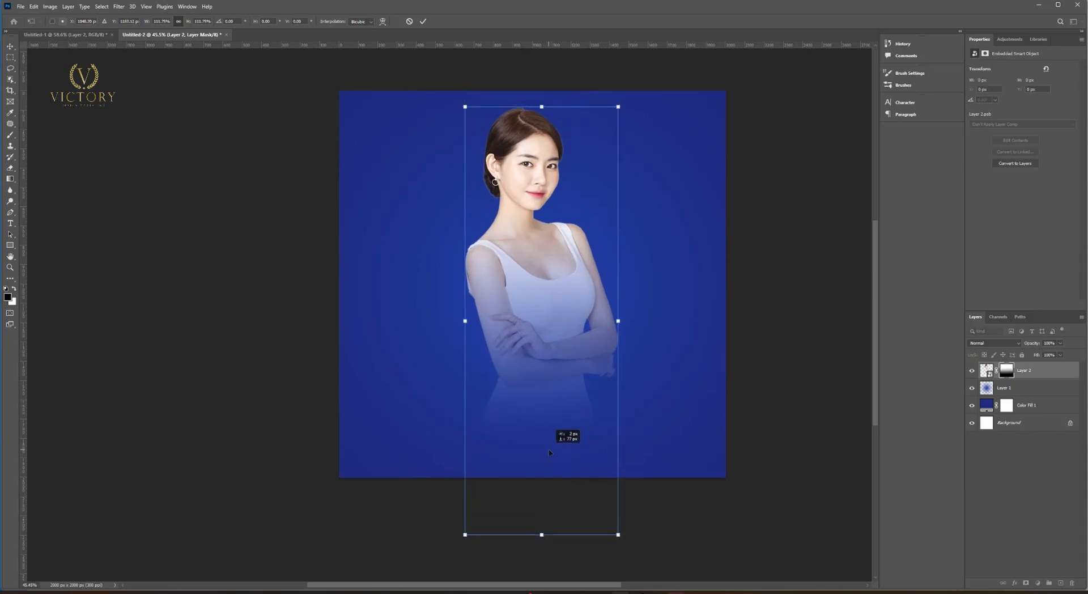
{"action": "left_click_drag", "start_coordinate": [555, 376], "coordinate": [557, 384]}
{"action": "key", "text": "Return"}
{"action": "scroll", "coordinate": [528, 235], "scroll_direction": "up", "scroll_amount": 1}
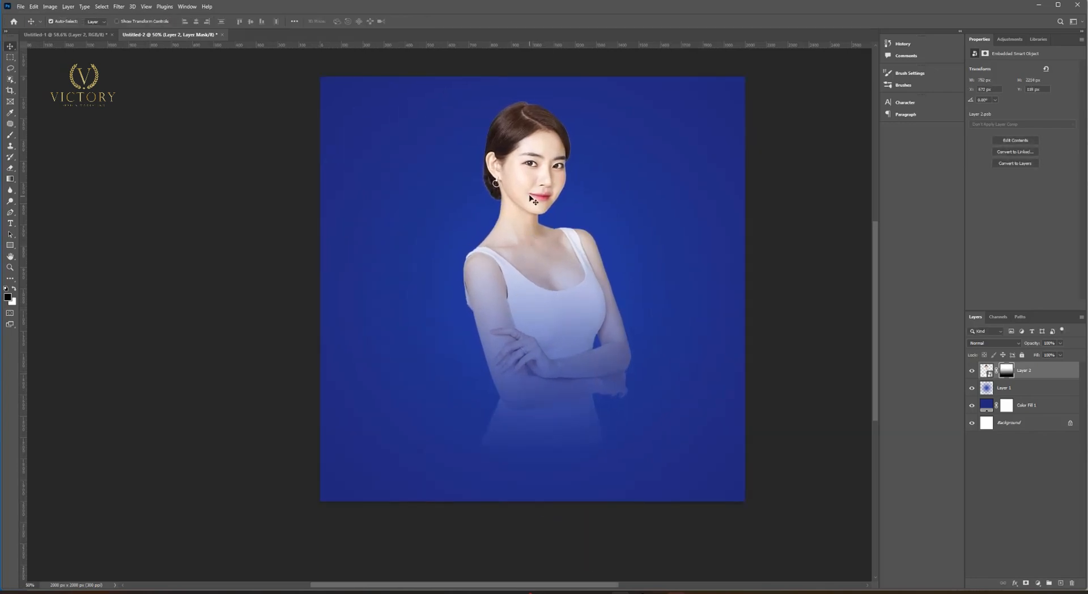
{"action": "left_click_drag", "start_coordinate": [528, 204], "coordinate": [530, 192]}
{"action": "scroll", "coordinate": [564, 212], "scroll_direction": "up", "scroll_amount": 2}
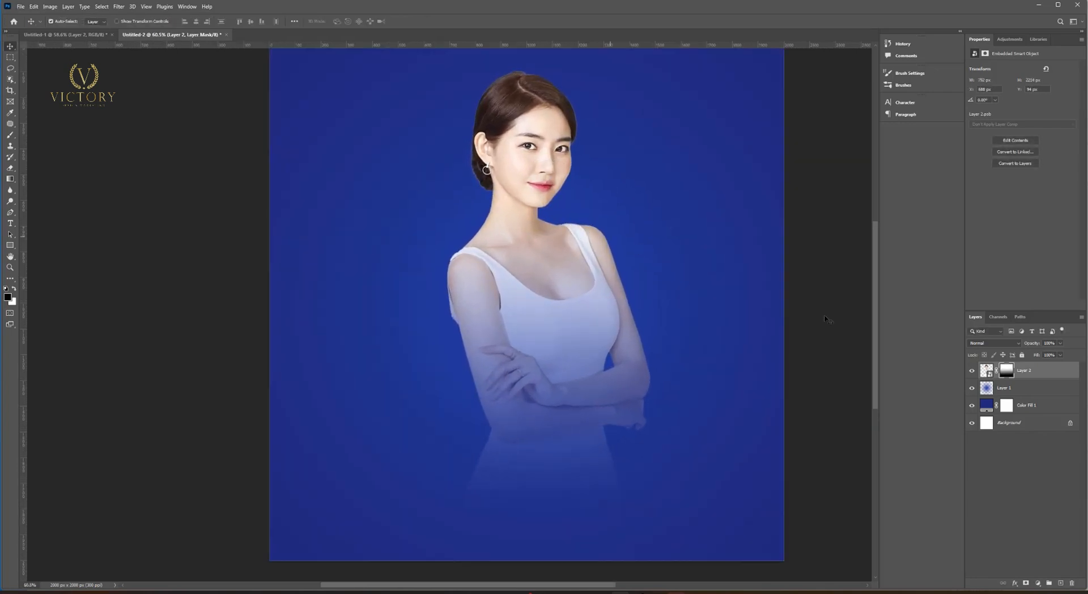
Try an Inner Shadow on the woman's layer, turn it off and add a Drop Shadow with 0% spread.
{"action": "right_click", "coordinate": [1032, 372]}
{"action": "left_click", "coordinate": [1016, 20]}
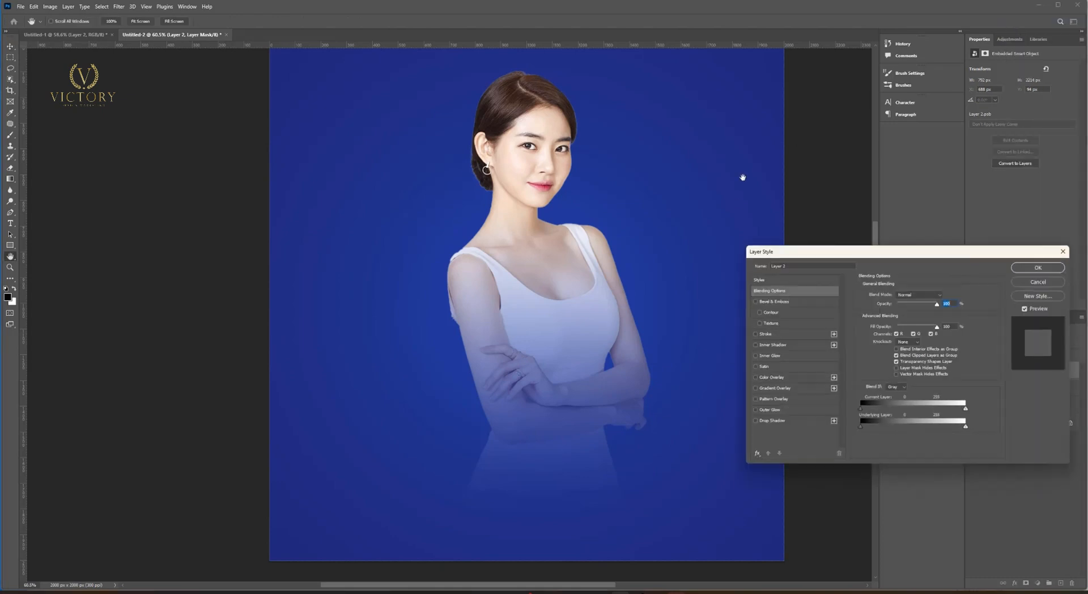
{"action": "left_click_drag", "start_coordinate": [782, 252], "coordinate": [731, 206]}
{"action": "left_click", "coordinate": [730, 300]}
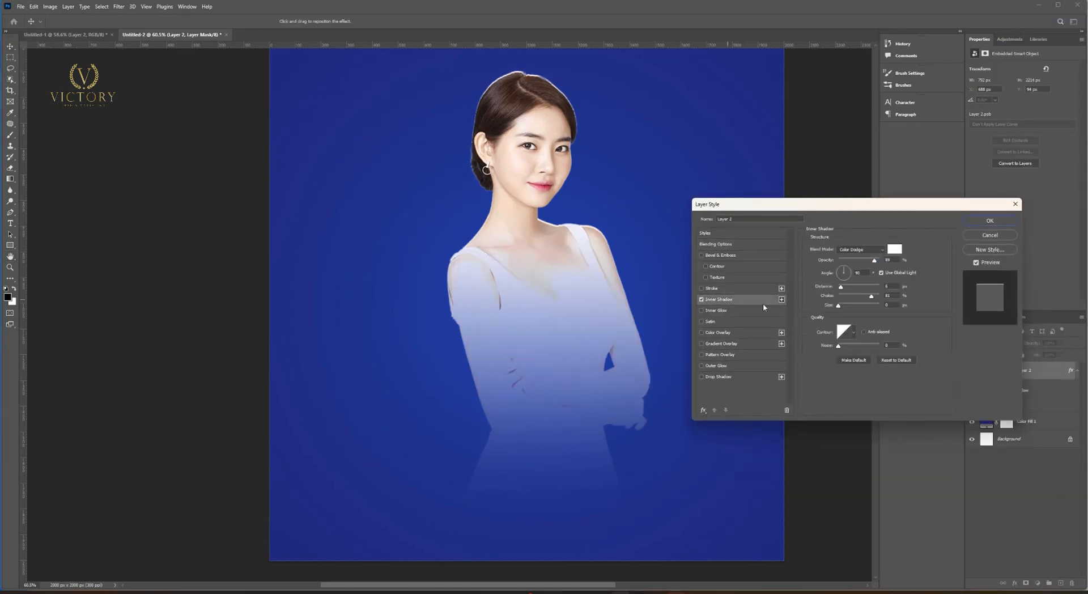
{"action": "left_click", "coordinate": [701, 299]}
{"action": "left_click", "coordinate": [713, 377]}
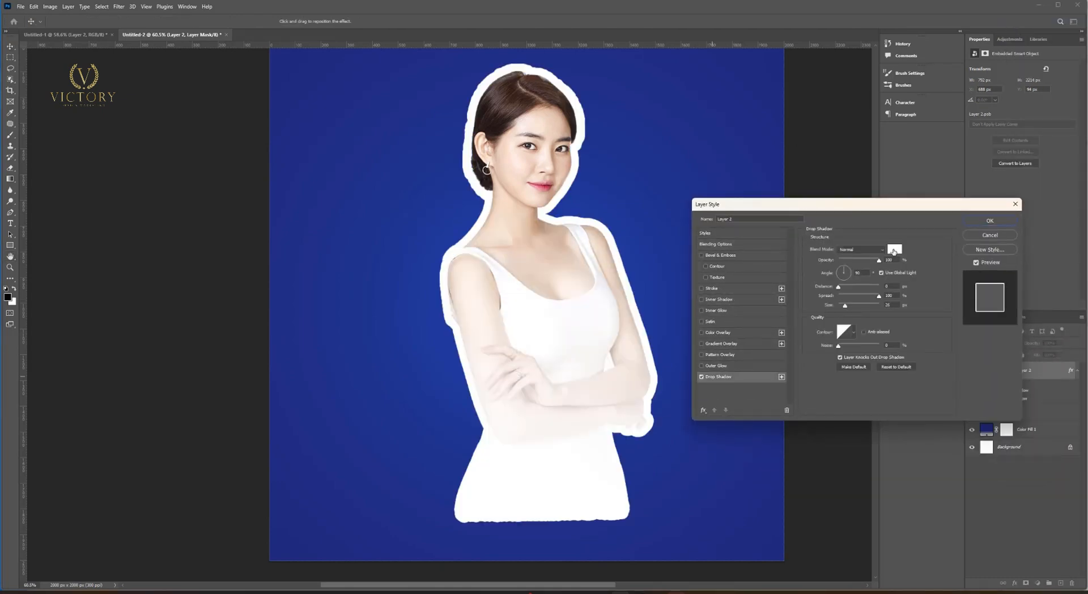
{"action": "left_click_drag", "start_coordinate": [879, 296], "coordinate": [833, 299]}
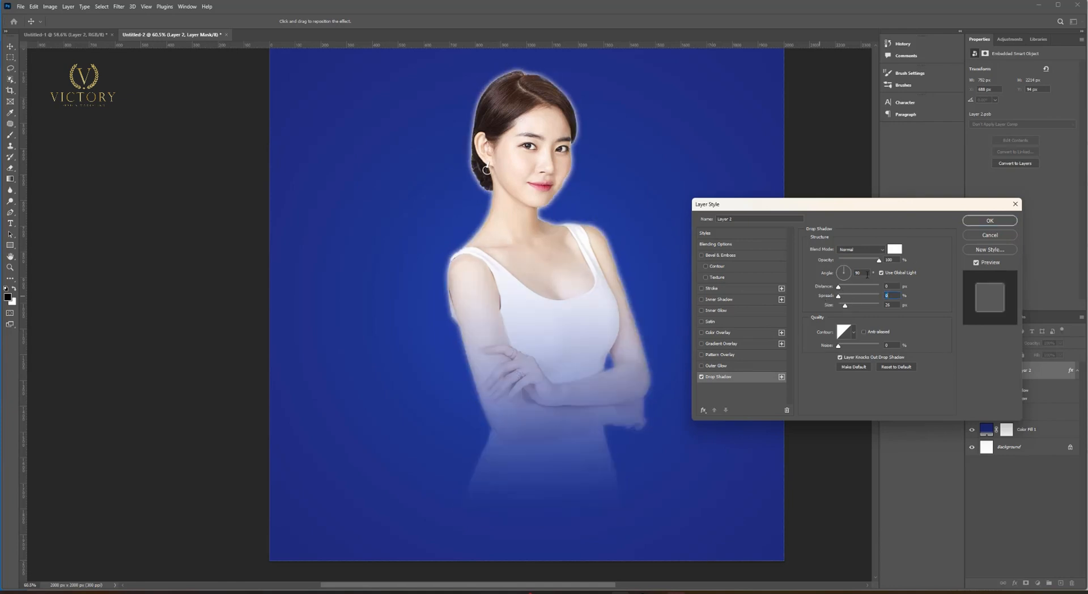
Set the drop shadow's color to a light blue with hue 209°.
{"action": "left_click", "coordinate": [894, 249]}
{"action": "left_click_drag", "start_coordinate": [771, 226], "coordinate": [907, 253]}
{"action": "left_click", "coordinate": [825, 317]}
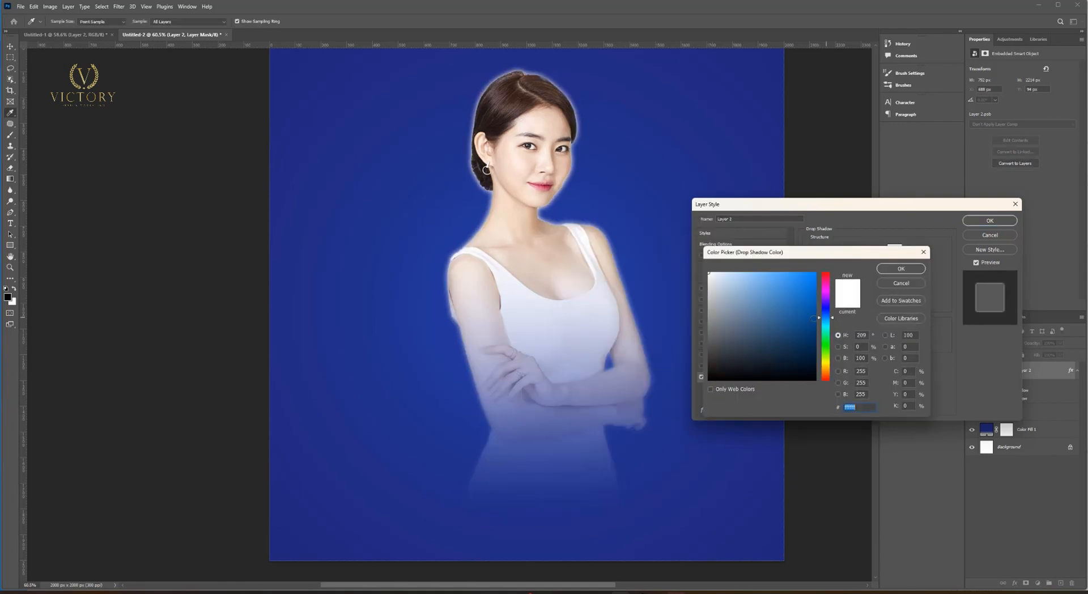
{"action": "left_click_drag", "start_coordinate": [793, 280], "coordinate": [763, 273]}
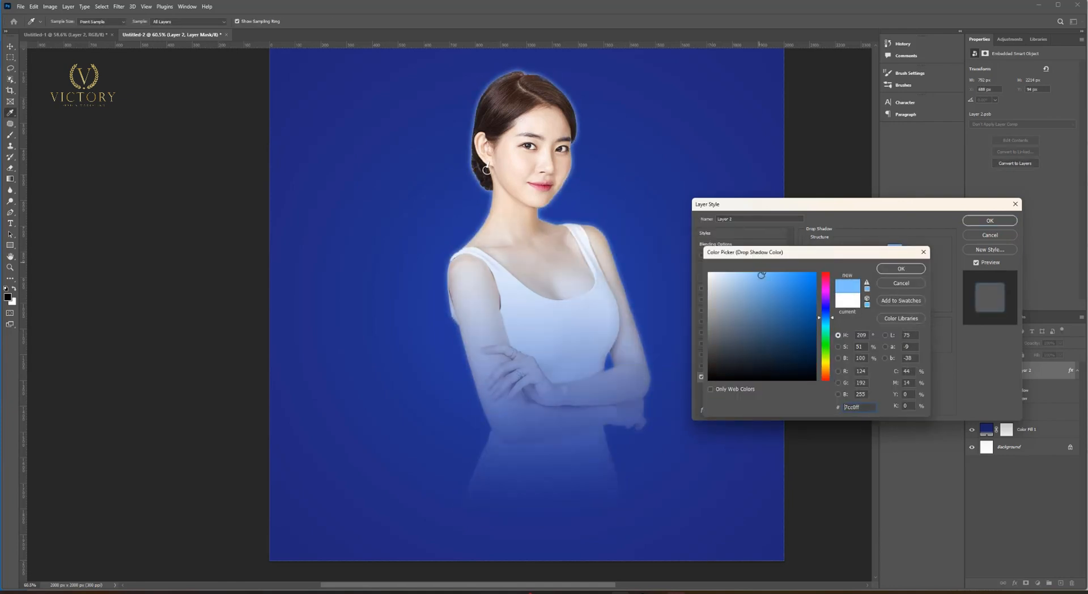
{"action": "left_click", "coordinate": [895, 272]}
Increase the drop shadow's size and lower its opacity to about 46% for a wide soft glow, and apply the style.
{"action": "left_click_drag", "start_coordinate": [843, 306], "coordinate": [863, 307]}
{"action": "left_click_drag", "start_coordinate": [879, 260], "coordinate": [851, 265]}
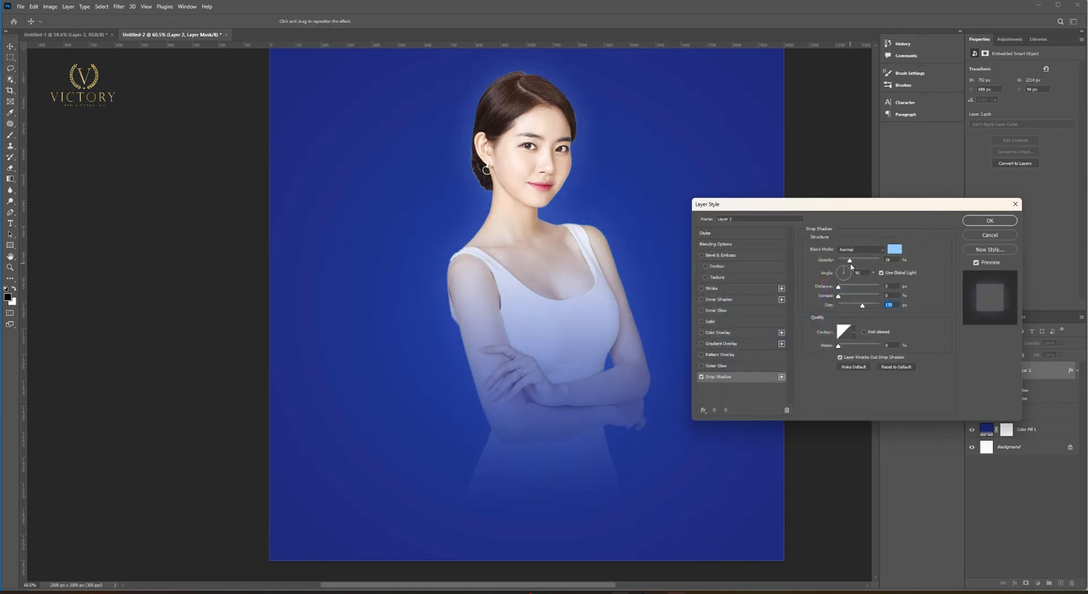
{"action": "left_click_drag", "start_coordinate": [859, 308], "coordinate": [870, 308]}
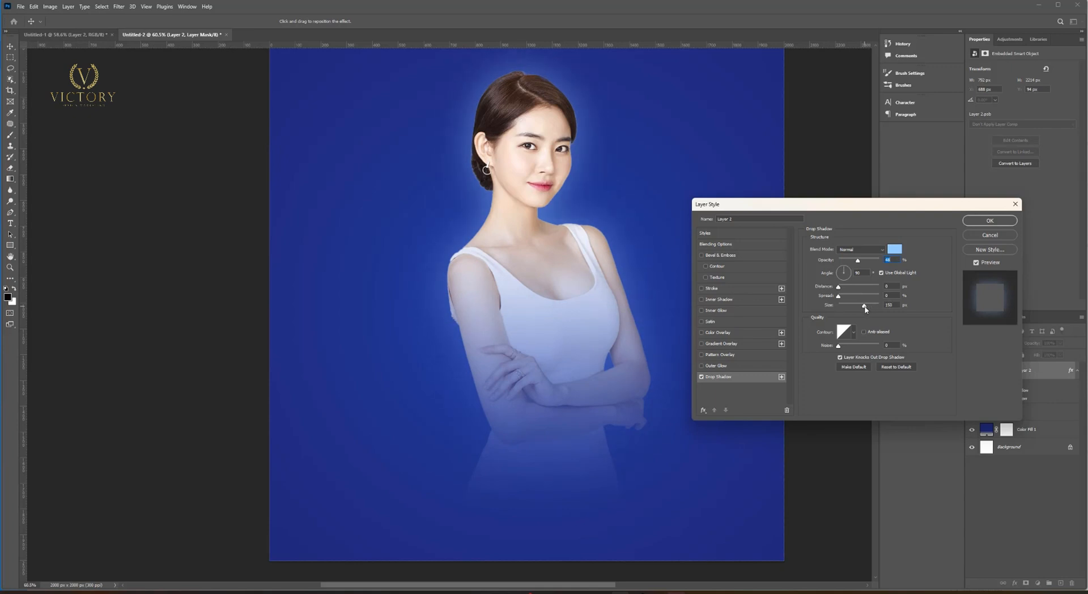
{"action": "left_click", "coordinate": [988, 223]}
Enlarge the glowing woman slightly and move her a little to the left on the canvas.
{"action": "scroll", "coordinate": [648, 261], "scroll_direction": "down", "scroll_amount": 2}
{"action": "left_click_drag", "start_coordinate": [569, 275], "coordinate": [570, 271]}
{"action": "key", "text": "ctrl+t"}
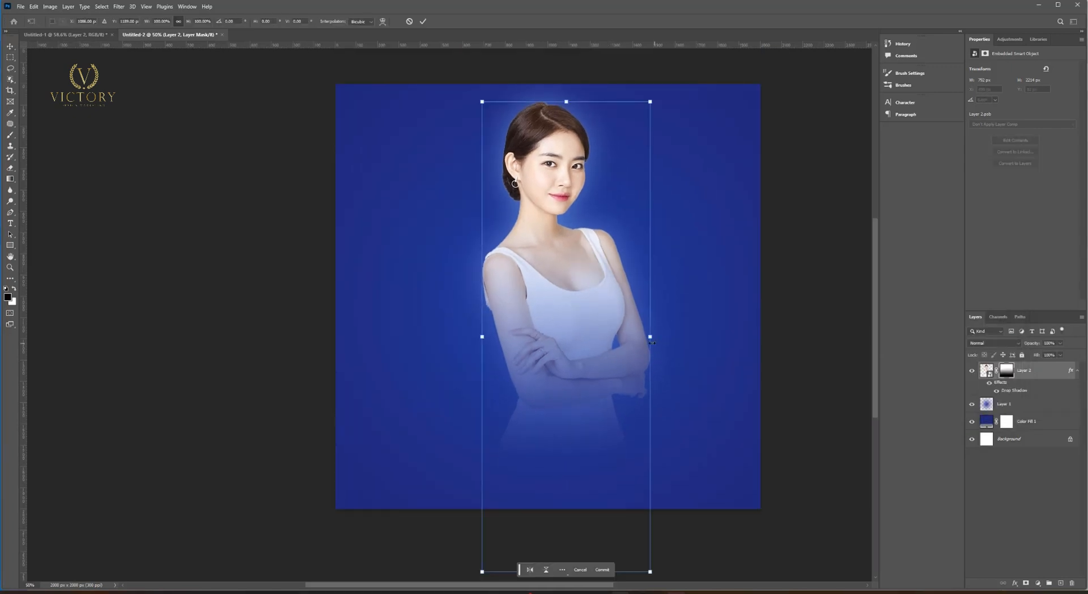
{"action": "left_click_drag", "start_coordinate": [652, 337], "coordinate": [657, 337]}
{"action": "left_click_drag", "start_coordinate": [629, 342], "coordinate": [619, 350]}
{"action": "key", "text": "Return"}
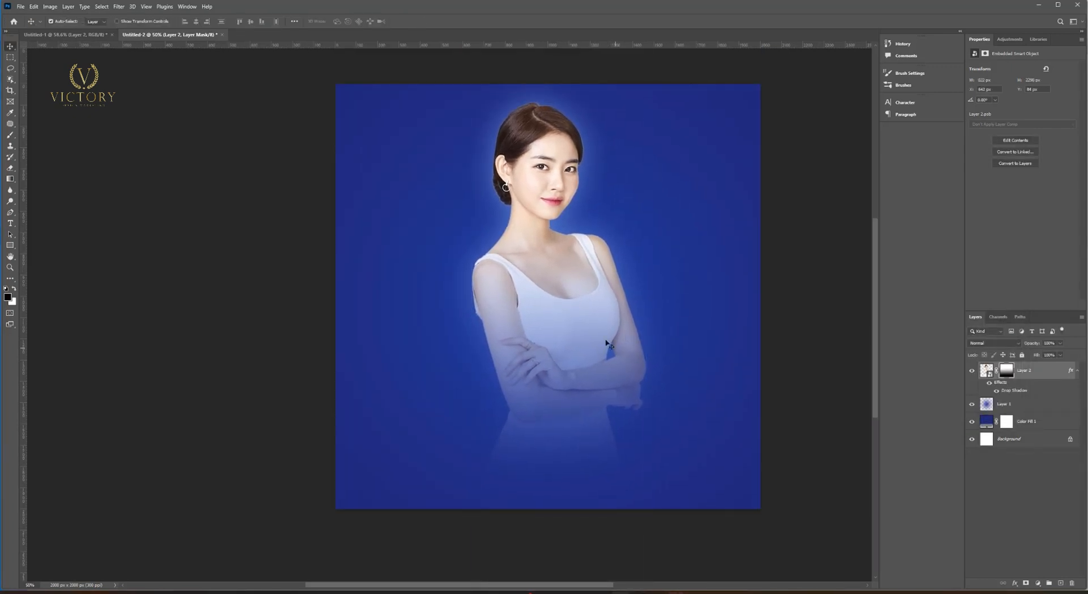
{"action": "scroll", "coordinate": [564, 259], "scroll_direction": "up", "scroll_amount": 1}
{"action": "left_click_drag", "start_coordinate": [564, 260], "coordinate": [564, 261]}
{"action": "scroll", "coordinate": [853, 359], "scroll_direction": "up", "scroll_amount": 1}
Add a Color Balance adjustment clipped to the woman's layer and shift its midtones slightly toward cyan.
{"action": "left_click", "coordinate": [987, 371]}
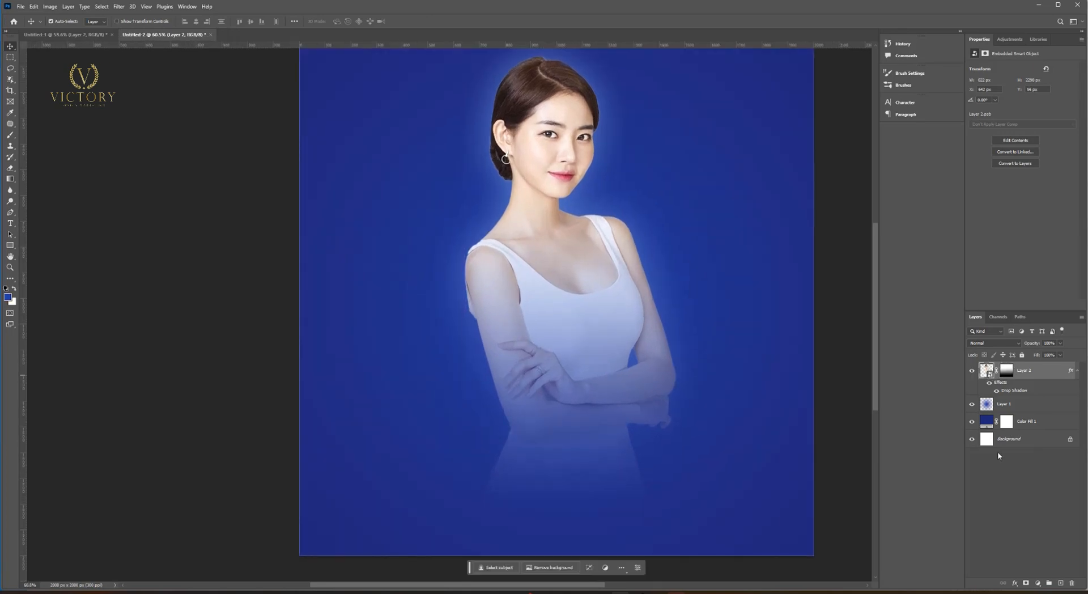
{"action": "left_click", "coordinate": [1038, 583]}
{"action": "left_click", "coordinate": [1042, 507]}
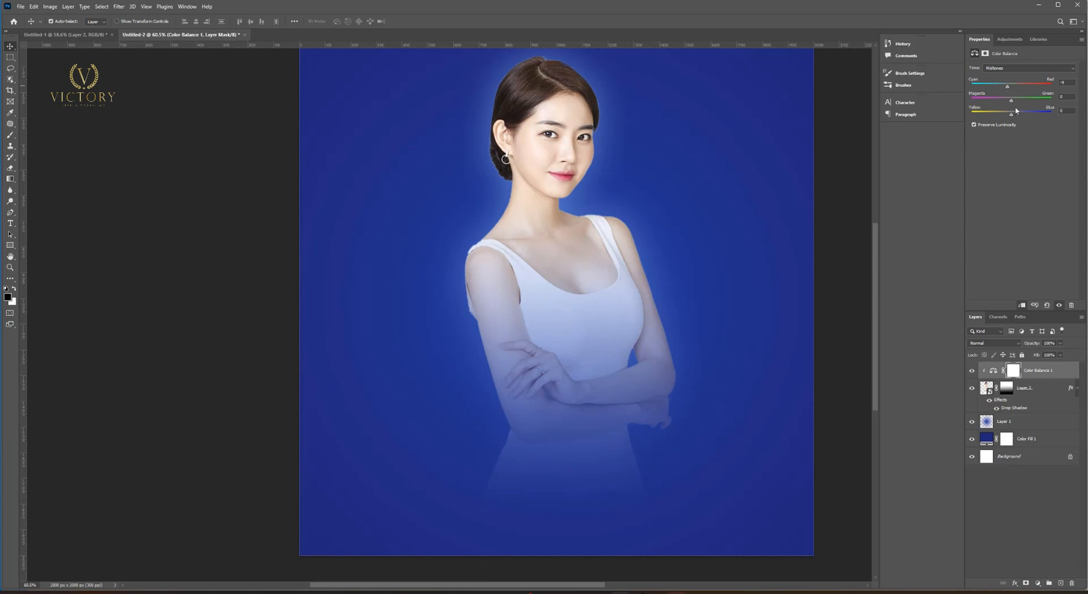
Add a Levels adjustment clipped to the woman with midtones at 1.09 and brighter highlights, toggling its visibility to compare.
{"action": "left_click", "coordinate": [986, 388]}
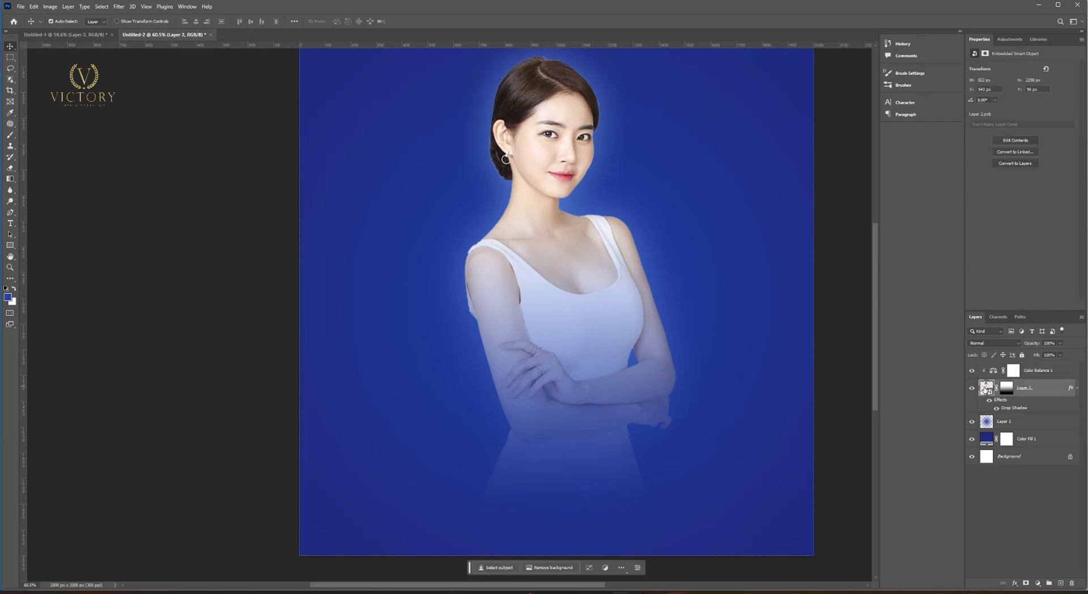
{"action": "left_click", "coordinate": [1038, 583]}
{"action": "left_click", "coordinate": [1035, 469]}
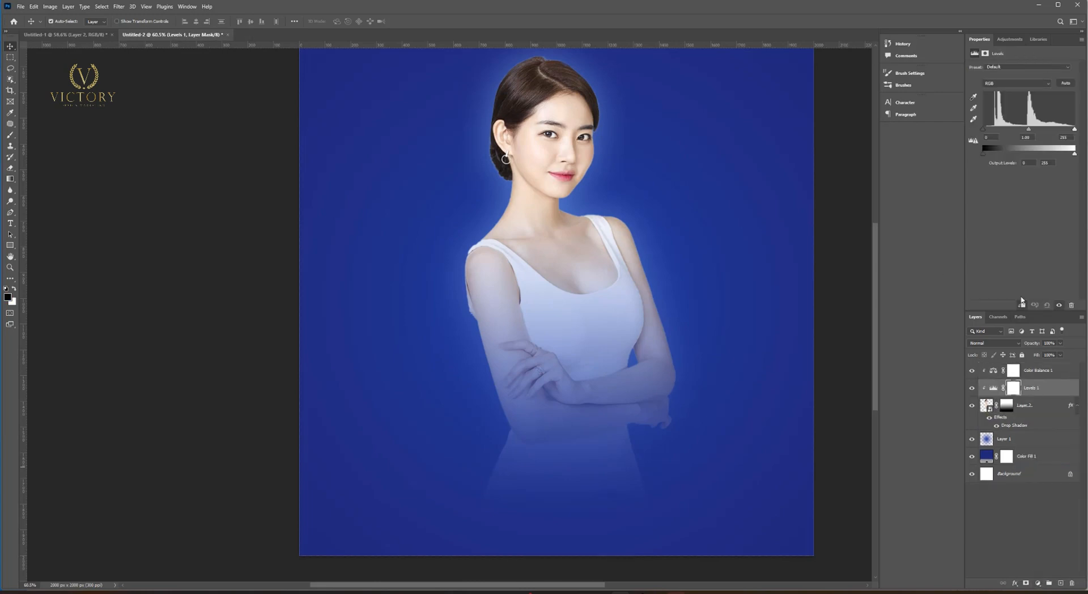
{"action": "left_click_drag", "start_coordinate": [1074, 129], "coordinate": [1021, 129]}
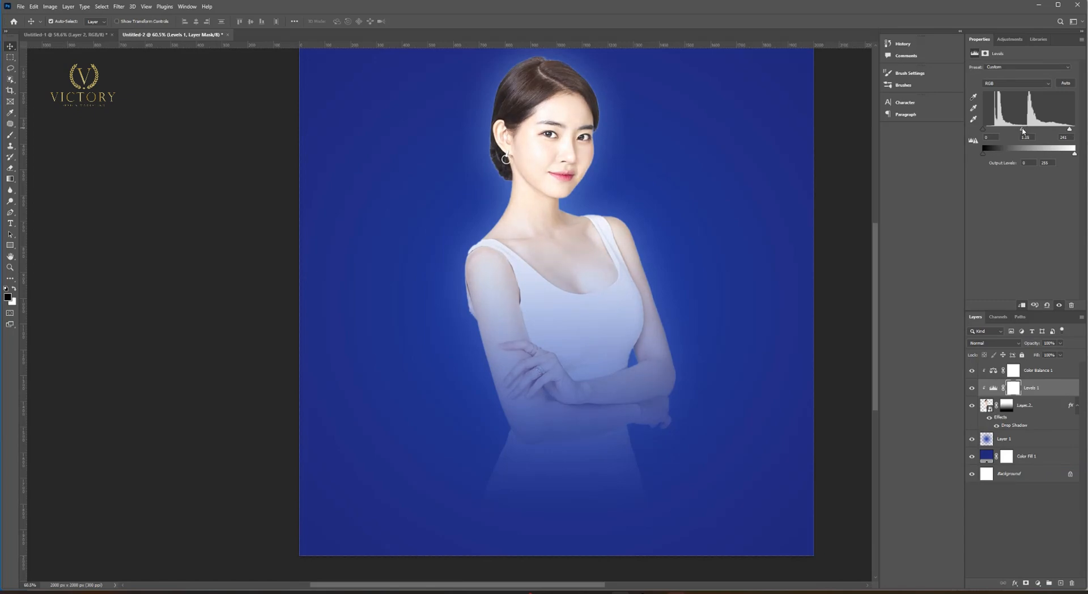
{"action": "left_click", "coordinate": [972, 388]}
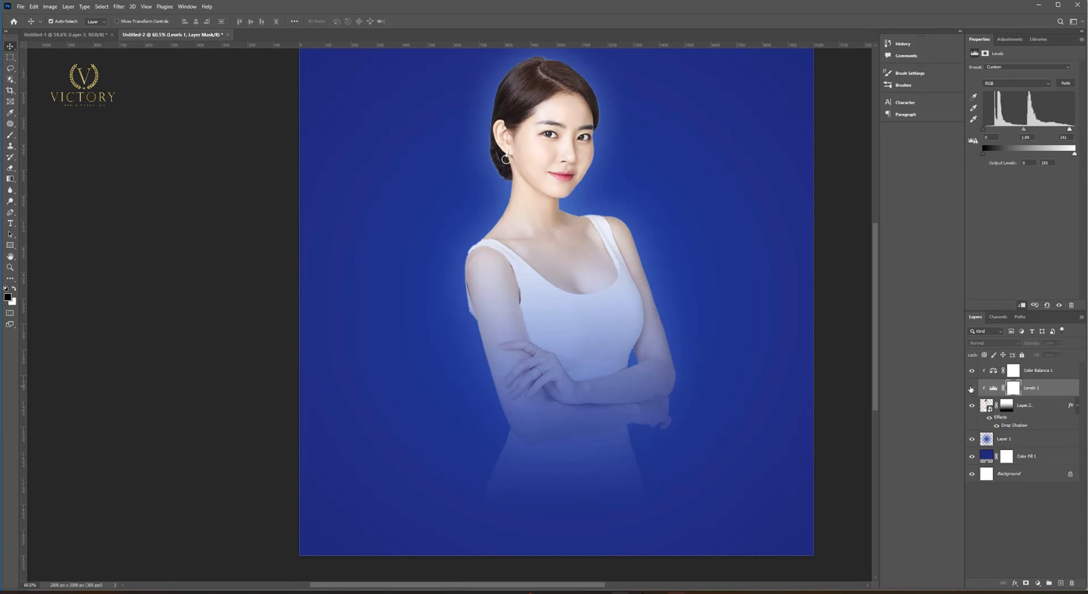
{"action": "left_click", "coordinate": [971, 388]}
{"action": "left_click", "coordinate": [972, 387]}
{"action": "left_click", "coordinate": [972, 388]}
Lower the start of the woman's mask gradient to chest level so more of her upper body stays opaque.
{"action": "scroll", "coordinate": [504, 281], "scroll_direction": "down", "scroll_amount": 1}
{"action": "left_click", "coordinate": [1006, 406]}
{"action": "scroll", "coordinate": [491, 276], "scroll_direction": "up", "scroll_amount": 2}
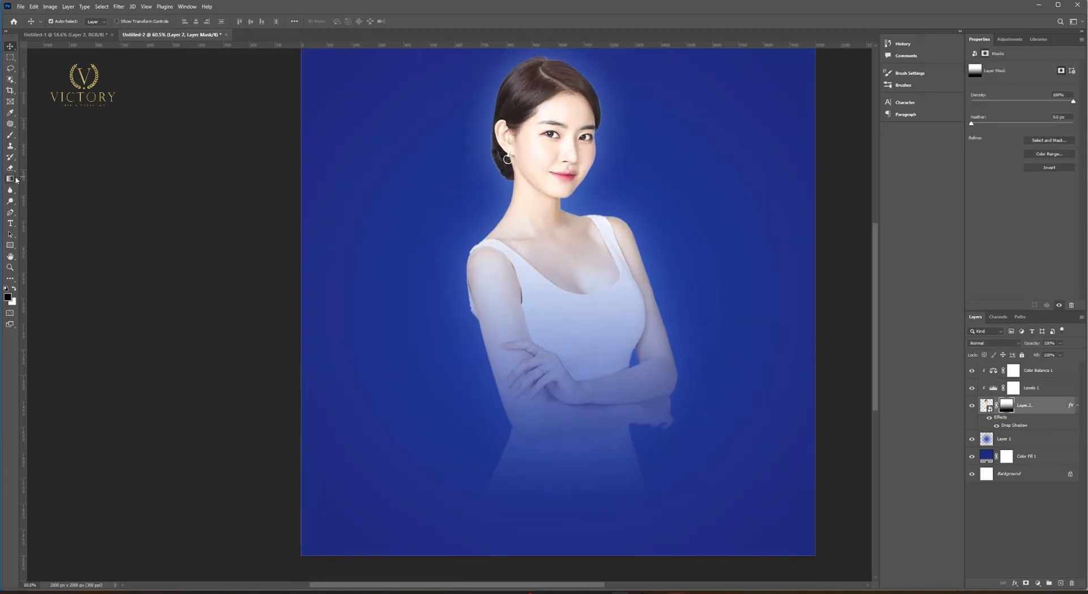
{"action": "left_click", "coordinate": [10, 178]}
{"action": "left_click_drag", "start_coordinate": [551, 199], "coordinate": [556, 280]}
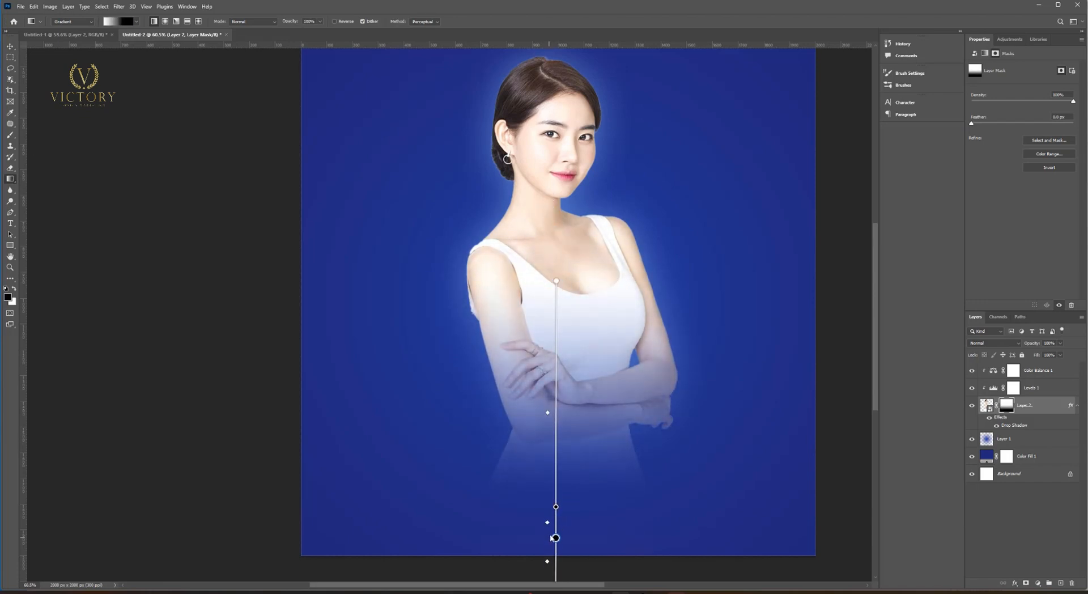
{"action": "left_click_drag", "start_coordinate": [556, 506], "coordinate": [557, 501]}
{"action": "key", "text": "v"}
{"action": "scroll", "coordinate": [530, 242], "scroll_direction": "down", "scroll_amount": 1}
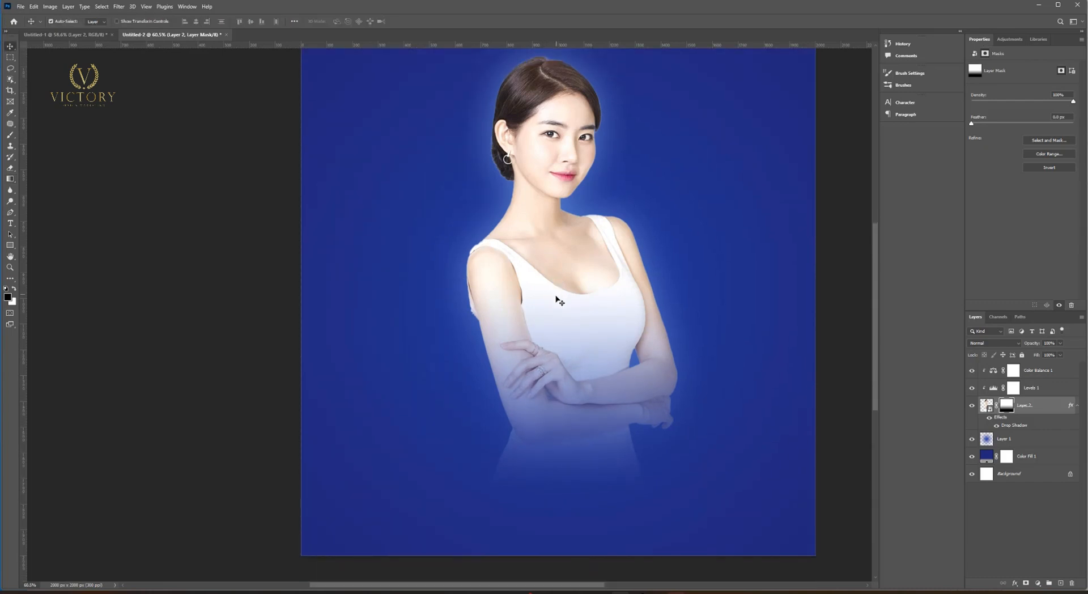
{"action": "left_click_drag", "start_coordinate": [556, 303], "coordinate": [572, 298]}
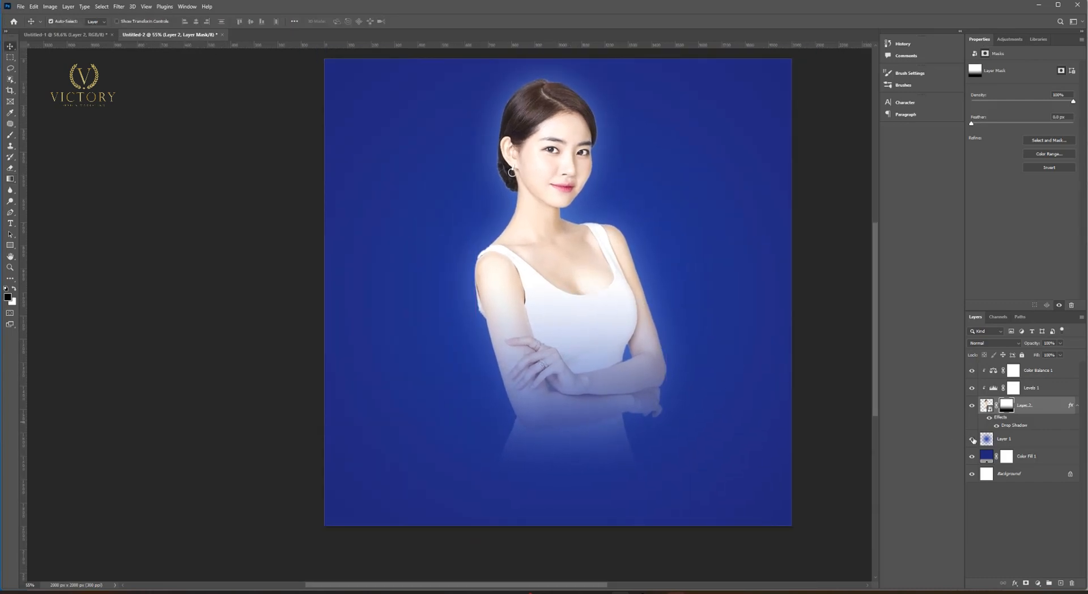
Set the blue glow layer's blend mode to Screen and its opacity to 49%, toggling its visibility to compare.
{"action": "left_click", "coordinate": [1014, 439]}
{"action": "type", "text": "61"}
{"action": "left_click", "coordinate": [994, 343]}
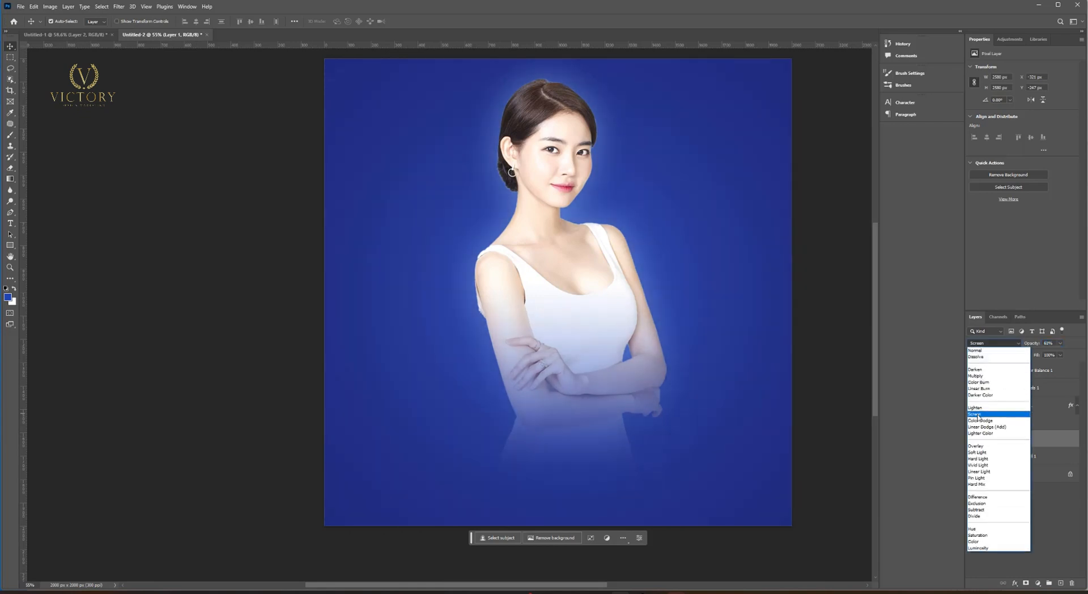
{"action": "left_click", "coordinate": [989, 411]}
{"action": "type", "text": "49"}
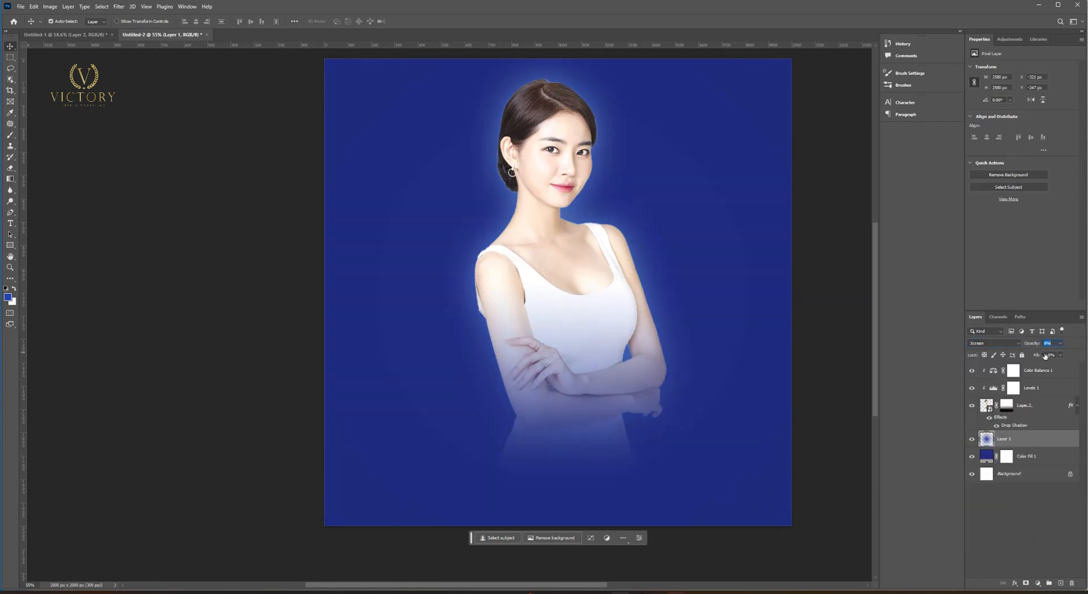
{"action": "left_click", "coordinate": [971, 440]}
{"action": "left_click", "coordinate": [971, 440]}
{"action": "scroll", "coordinate": [567, 323], "scroll_direction": "down", "scroll_amount": 2}
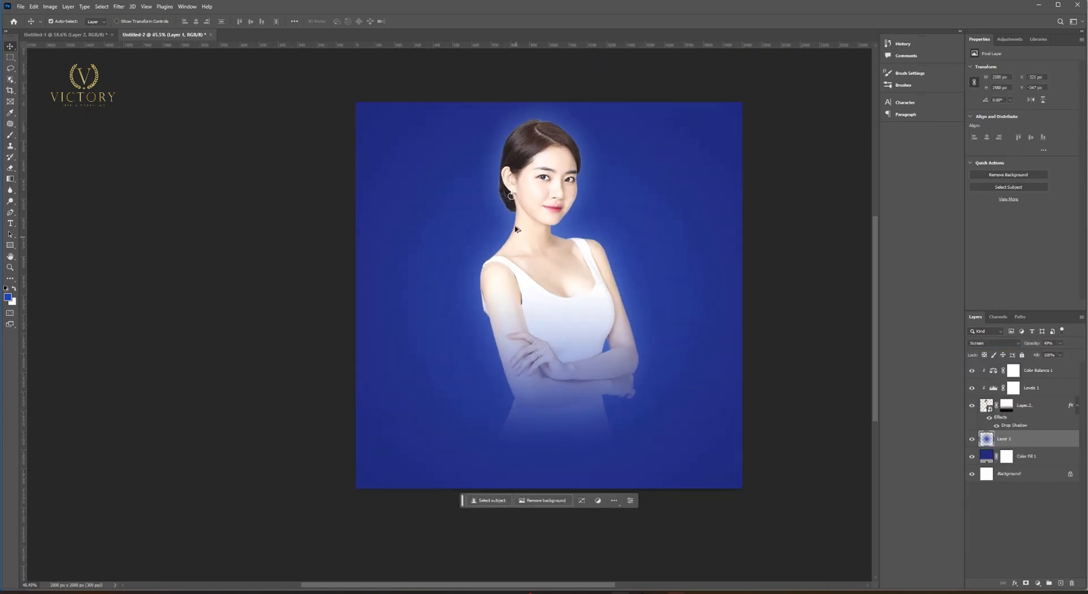
Bring the gold blossom branch with hanging ornament from Untitled-1 into the poster, scale it down and place it in the canvas's upper-left corner.
{"action": "scroll", "coordinate": [489, 216], "scroll_direction": "up", "scroll_amount": 2}
{"action": "left_click", "coordinate": [76, 35]}
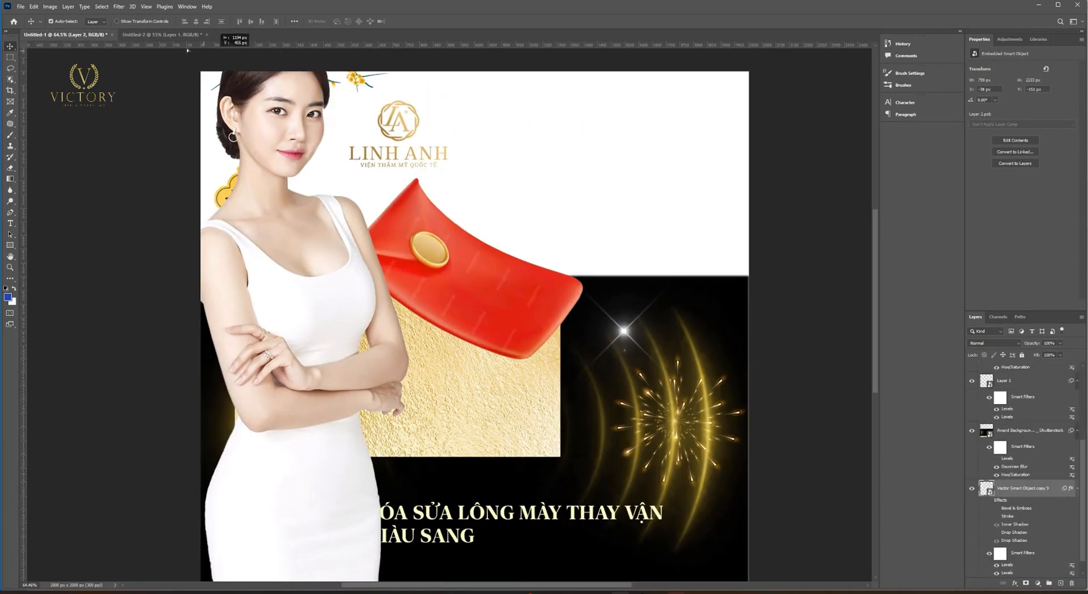
{"action": "left_click", "coordinate": [187, 35]}
{"action": "left_click_drag", "start_coordinate": [414, 192], "coordinate": [390, 245]}
{"action": "key", "text": "ctrl+t"}
{"action": "left_click_drag", "start_coordinate": [788, 225], "coordinate": [839, 226]}
{"action": "left_click_drag", "start_coordinate": [653, 226], "coordinate": [629, 233]}
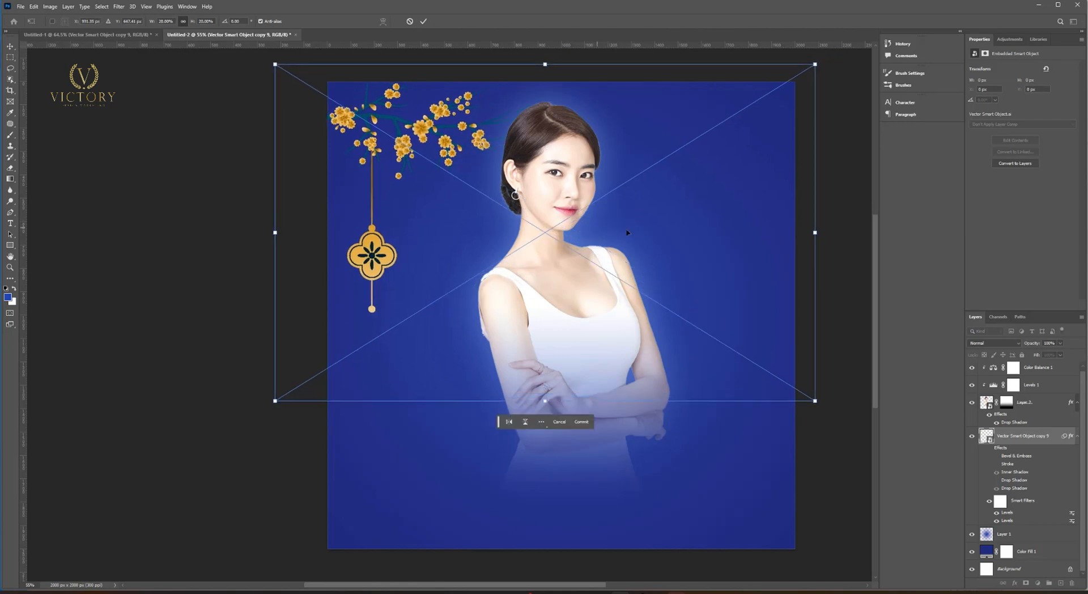
{"action": "left_click_drag", "start_coordinate": [815, 232], "coordinate": [768, 230]}
{"action": "left_click_drag", "start_coordinate": [574, 225], "coordinate": [577, 216]}
{"action": "key", "text": "Return"}
Duplicate the blossom ornament, flip the copy horizontally and scale it down near the poster's upper-right corner.
{"action": "left_click_drag", "start_coordinate": [369, 222], "coordinate": [590, 251]}
{"action": "key", "text": "ctrl+t"}
{"action": "right_click", "coordinate": [593, 236]}
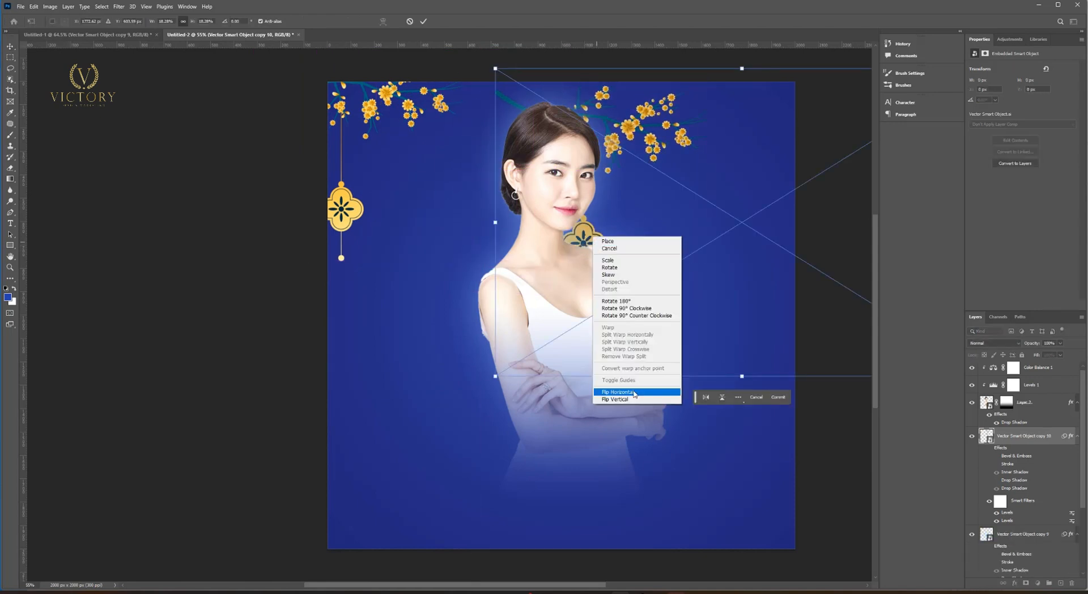
{"action": "left_click", "coordinate": [636, 392]}
{"action": "left_click_drag", "start_coordinate": [715, 265], "coordinate": [589, 259]}
{"action": "left_click_drag", "start_coordinate": [602, 61], "coordinate": [602, 82]}
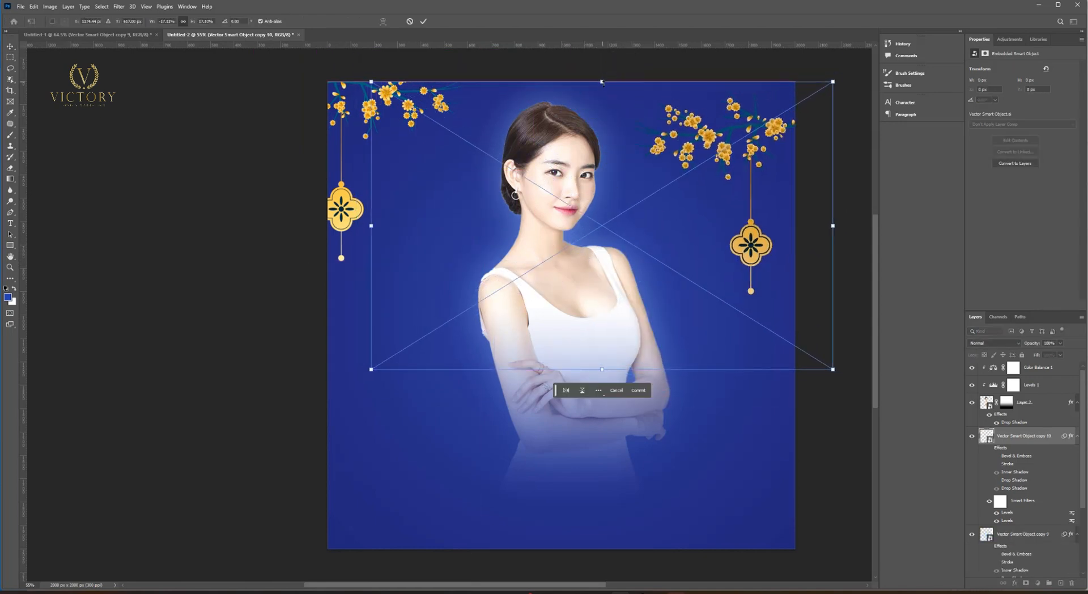
Nudge the flipped ornament copy right and slightly down until its branch meets the poster's right edge.
{"action": "key", "text": "shift+Right"}
{"action": "key", "text": "shift+Right"}
{"action": "key", "text": "shift+Right"}
{"action": "key", "text": "Return"}
{"action": "key", "text": "shift+Down"}
{"action": "key", "text": "shift+Down"}
{"action": "key", "text": "Right"}
{"action": "key", "text": "Right"}
{"action": "key", "text": "Right"}
{"action": "key", "text": "Right"}
{"action": "key", "text": "Right"}
{"action": "key", "text": "Right"}
{"action": "key", "text": "Right"}
{"action": "key", "text": "Right"}
{"action": "key", "text": "Right"}
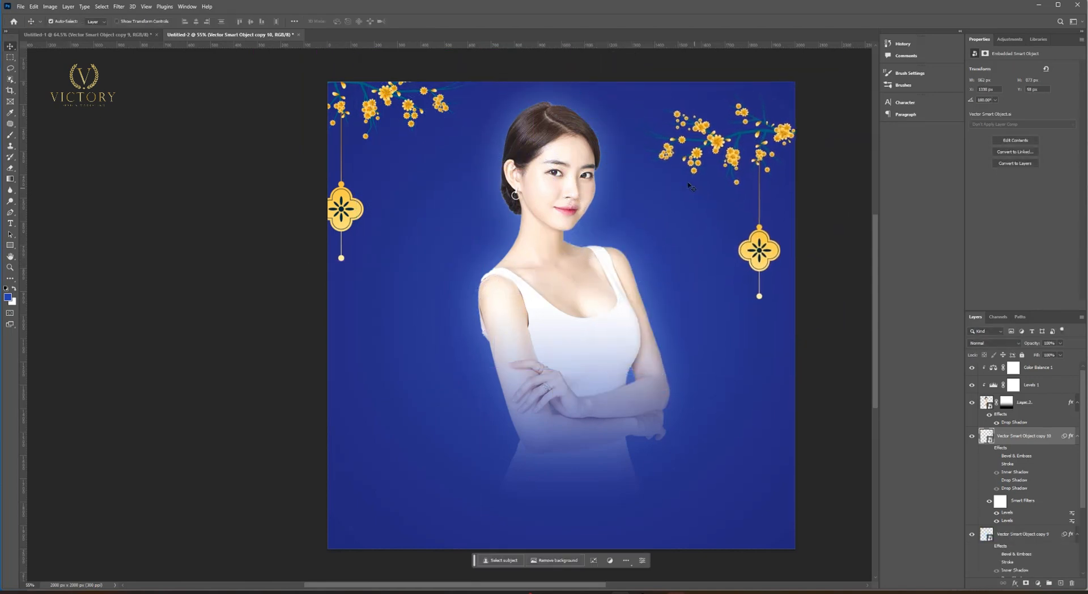
Nudge the woman's cutout slightly down on the poster.
{"action": "left_click", "coordinate": [561, 174]}
{"action": "key", "text": "Down"}
{"action": "key", "text": "Down"}
{"action": "key", "text": "Down"}
{"action": "left_click_drag", "start_coordinate": [578, 195], "coordinate": [541, 189]}
{"action": "left_click_drag", "start_coordinate": [326, 214], "coordinate": [326, 215]}
{"action": "left_click_drag", "start_coordinate": [561, 292], "coordinate": [557, 291]}
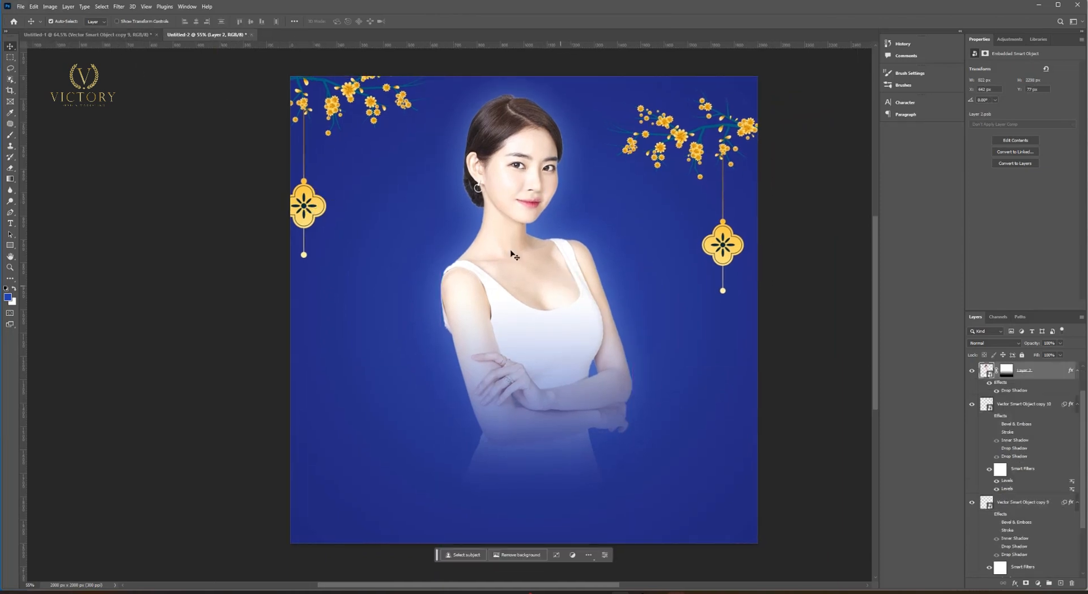
{"action": "left_click", "coordinate": [145, 36]}
{"action": "scroll", "coordinate": [544, 296], "scroll_direction": "up", "scroll_amount": 1}
{"action": "left_click_drag", "start_coordinate": [555, 335], "coordinate": [616, 300]}
{"action": "scroll", "coordinate": [616, 300], "scroll_direction": "down", "scroll_amount": 2}
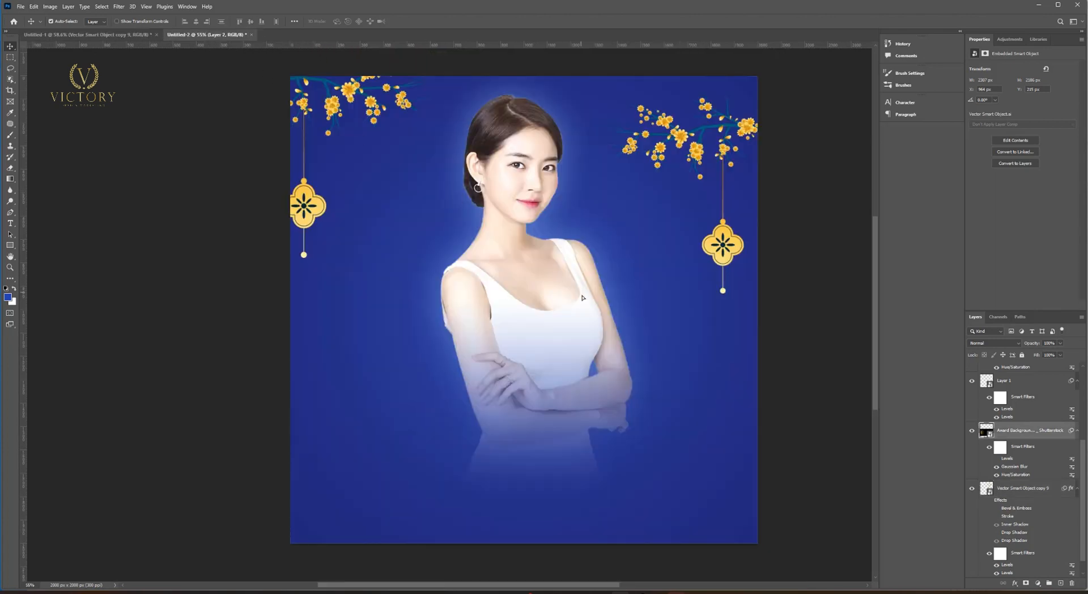
{"action": "left_click_drag", "start_coordinate": [582, 298], "coordinate": [590, 301]}
{"action": "scroll", "coordinate": [995, 431], "scroll_direction": "up", "scroll_amount": 1}
{"action": "key", "text": "ctrl+z"}
Bring the golden light waves image from Untitled-1 into the poster above all layers and centre it across the canvas.
{"action": "left_click", "coordinate": [989, 503]}
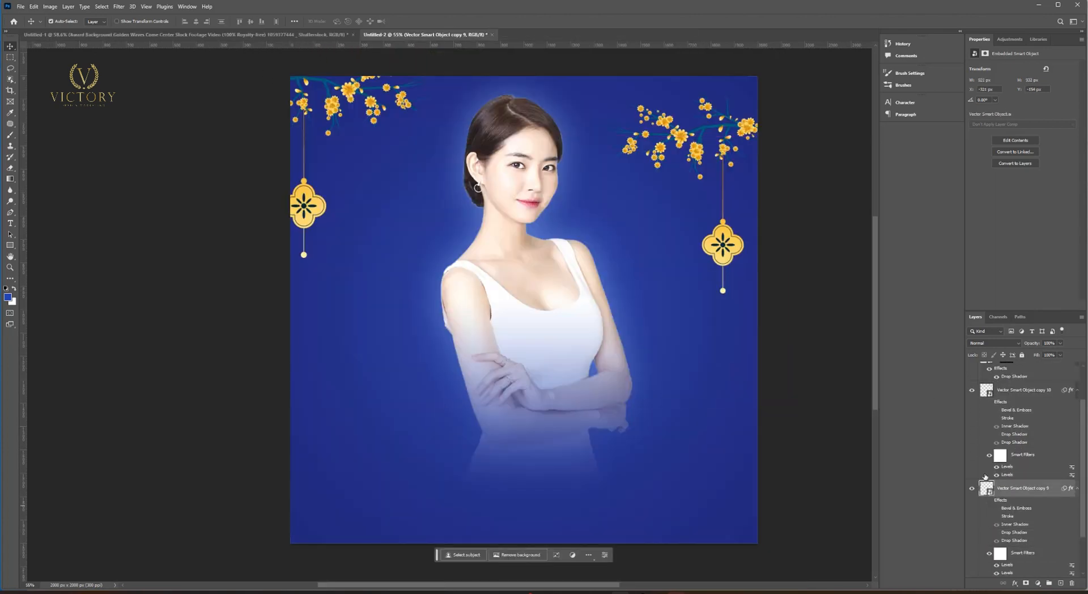
{"action": "scroll", "coordinate": [988, 442], "scroll_direction": "up", "scroll_amount": 1}
{"action": "left_click", "coordinate": [999, 373]}
{"action": "left_click", "coordinate": [295, 35]}
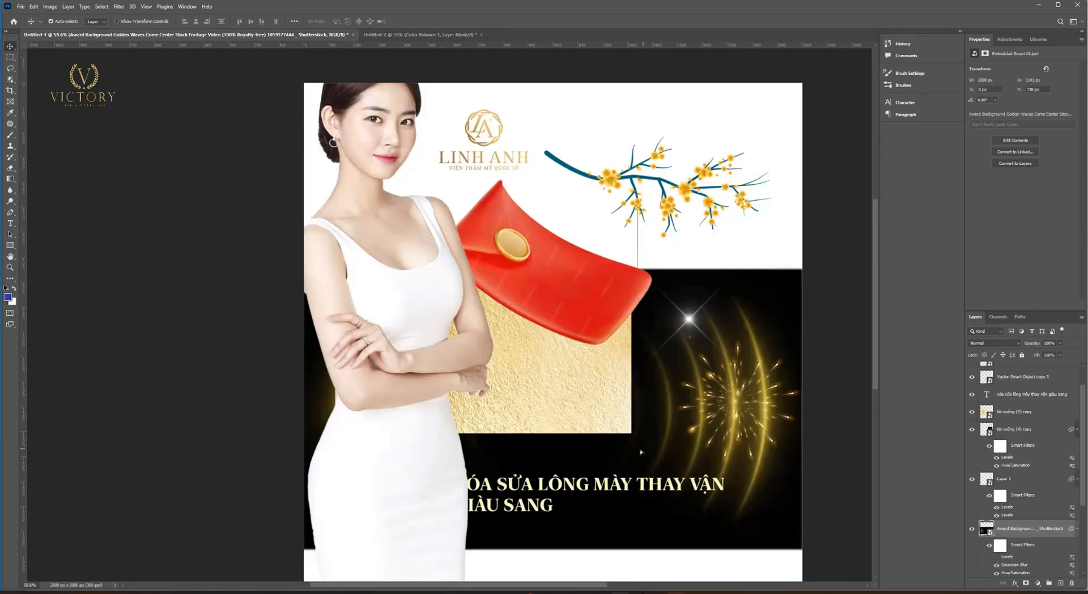
{"action": "left_click_drag", "start_coordinate": [641, 452], "coordinate": [539, 288]}
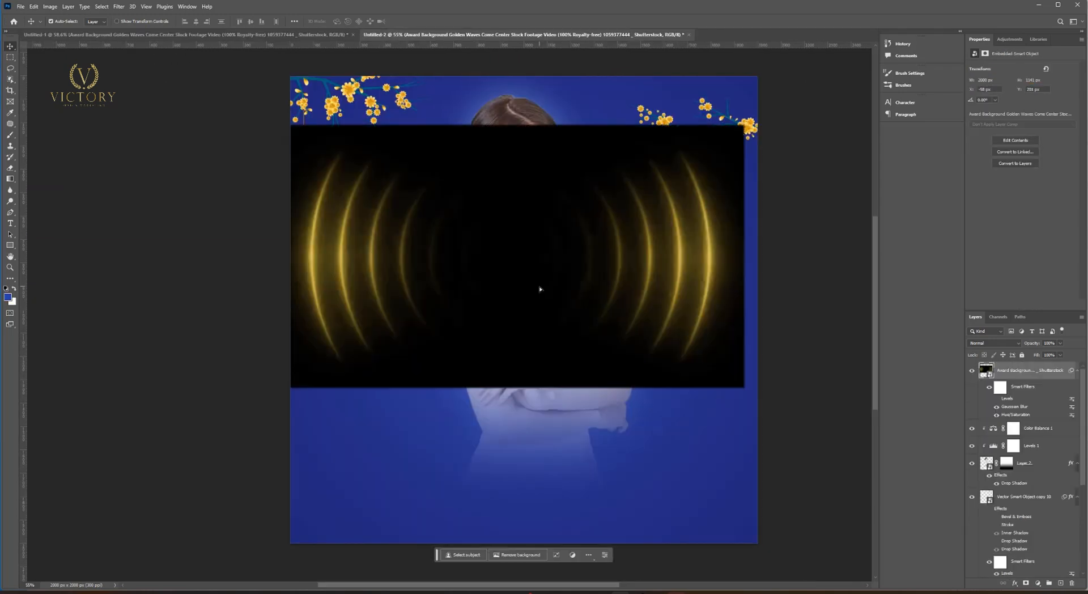
{"action": "key", "text": "Return"}
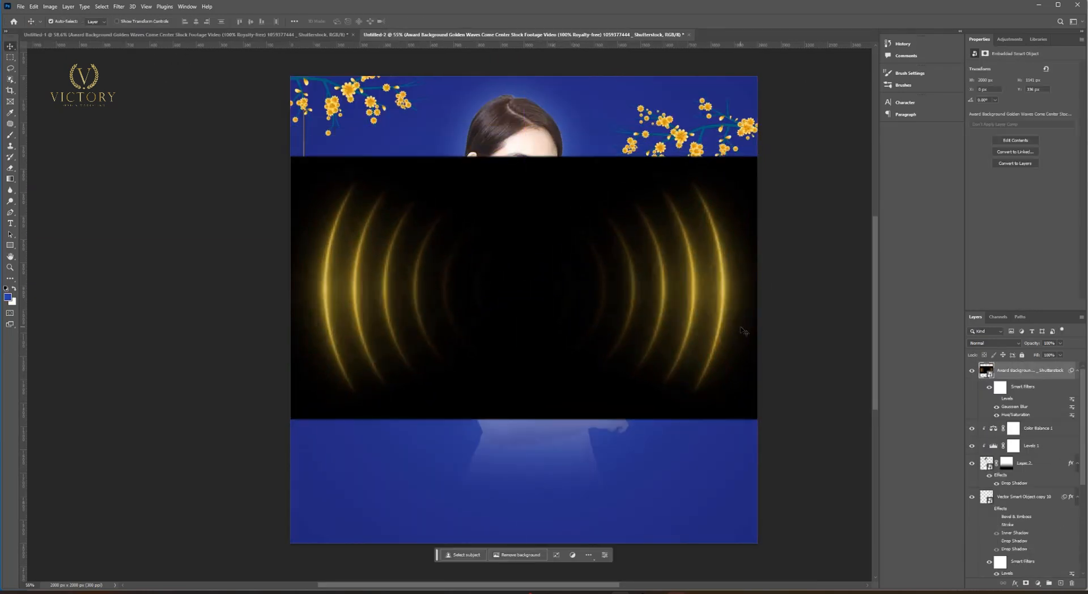
Move the light waves layer down the stack to sit beneath the woman and ornaments, directly above the blue glow layer.
{"action": "key", "text": "ctrl+bracketleft"}
{"action": "key", "text": "ctrl+bracketleft"}
{"action": "key", "text": "ctrl+bracketleft"}
{"action": "key", "text": "ctrl+bracketleft"}
{"action": "key", "text": "ctrl+bracketleft"}
{"action": "key", "text": "ctrl+bracketleft"}
{"action": "key", "text": "ctrl+bracketright"}
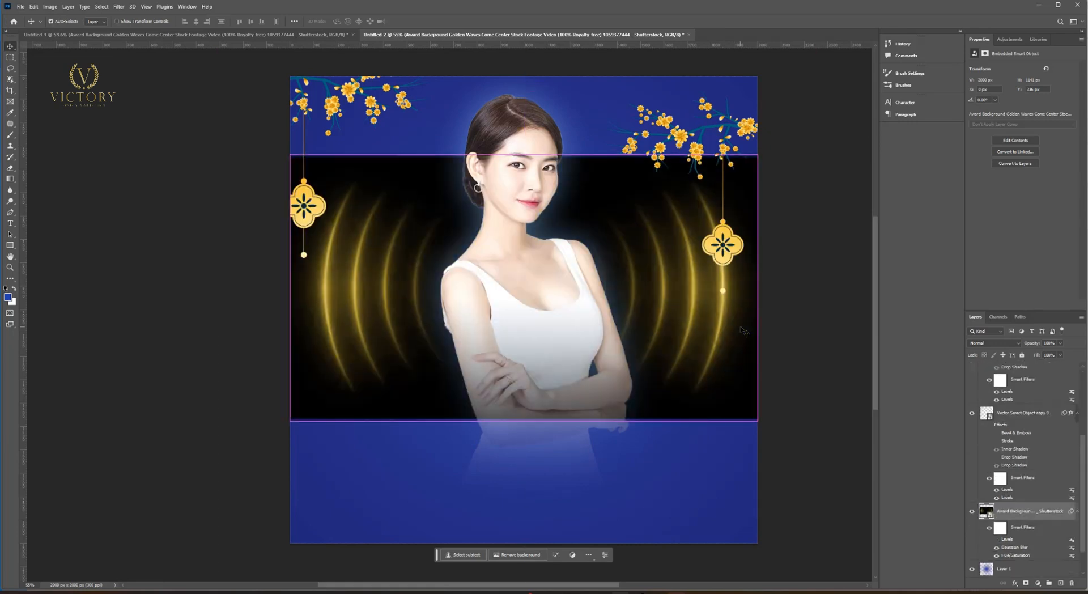
Set the light waves layer's blend mode to Color Dodge and enlarge it slightly beyond the canvas sides.
{"action": "left_click", "coordinate": [993, 343]}
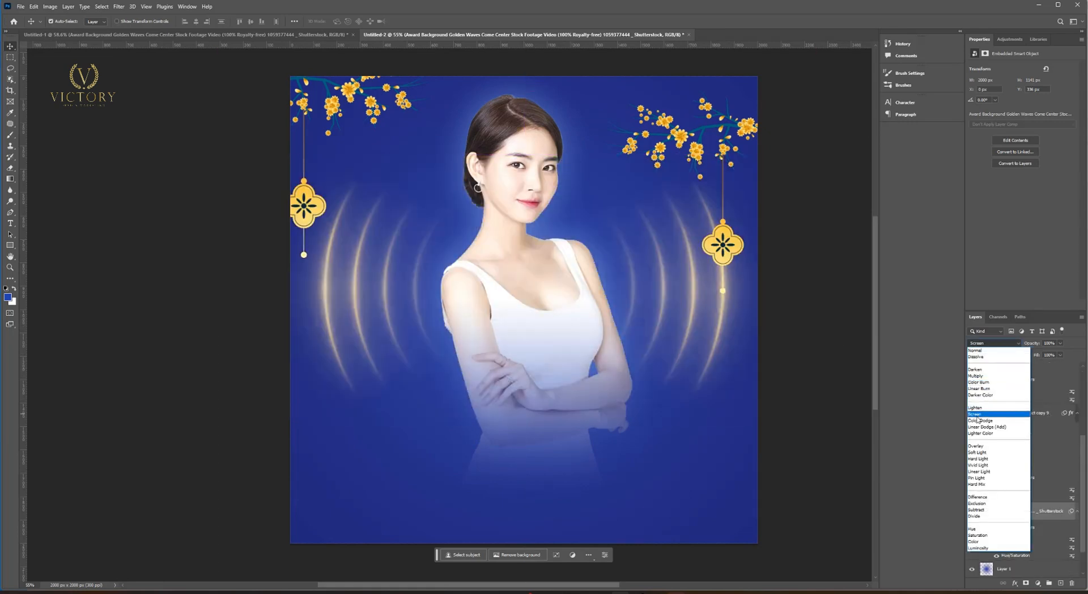
{"action": "left_click", "coordinate": [975, 421]}
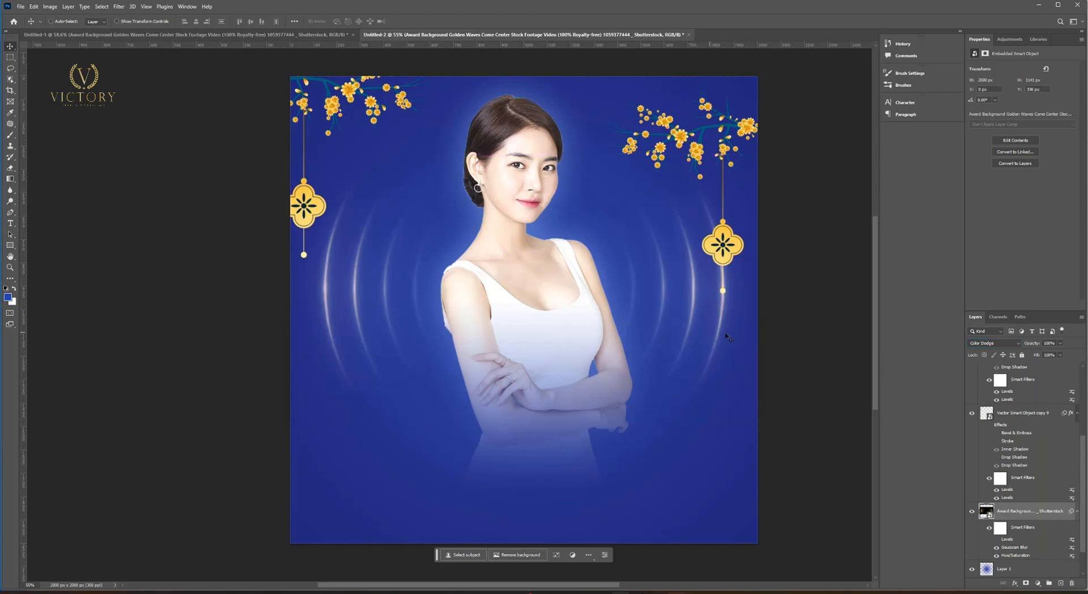
{"action": "key", "text": "ctrl+t"}
{"action": "left_click_drag", "start_coordinate": [758, 287], "coordinate": [775, 288]}
{"action": "left_click_drag", "start_coordinate": [719, 295], "coordinate": [768, 290]}
{"action": "key", "text": "Return"}
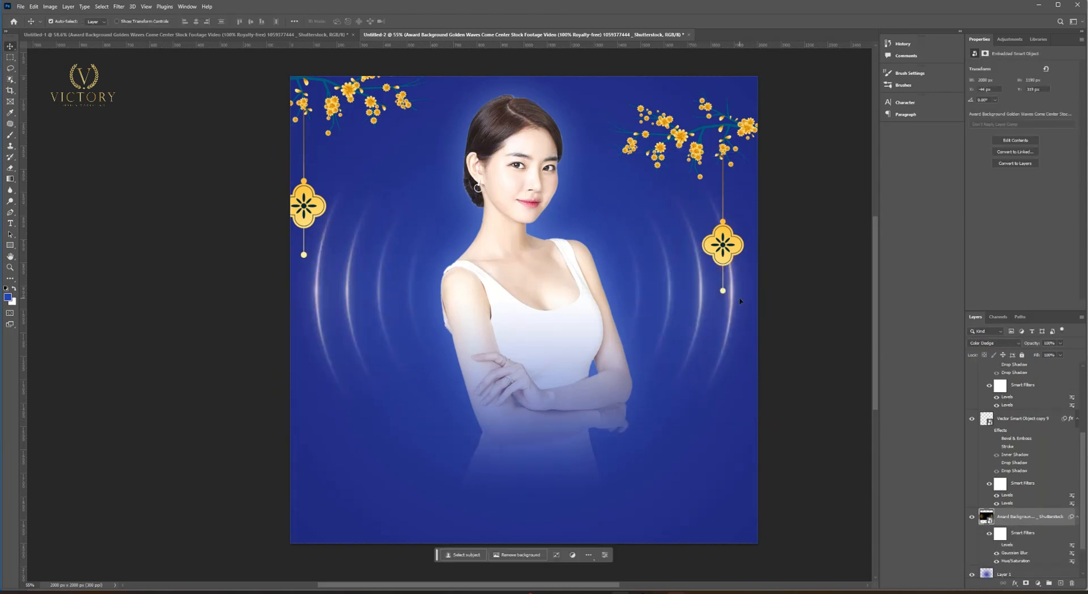
Apply a Levels adjustment to the light waves layer to intensify its glowing streaks.
{"action": "key", "text": "ctrl+l"}
{"action": "left_click_drag", "start_coordinate": [522, 232], "coordinate": [552, 232]}
{"action": "key", "text": "Return"}
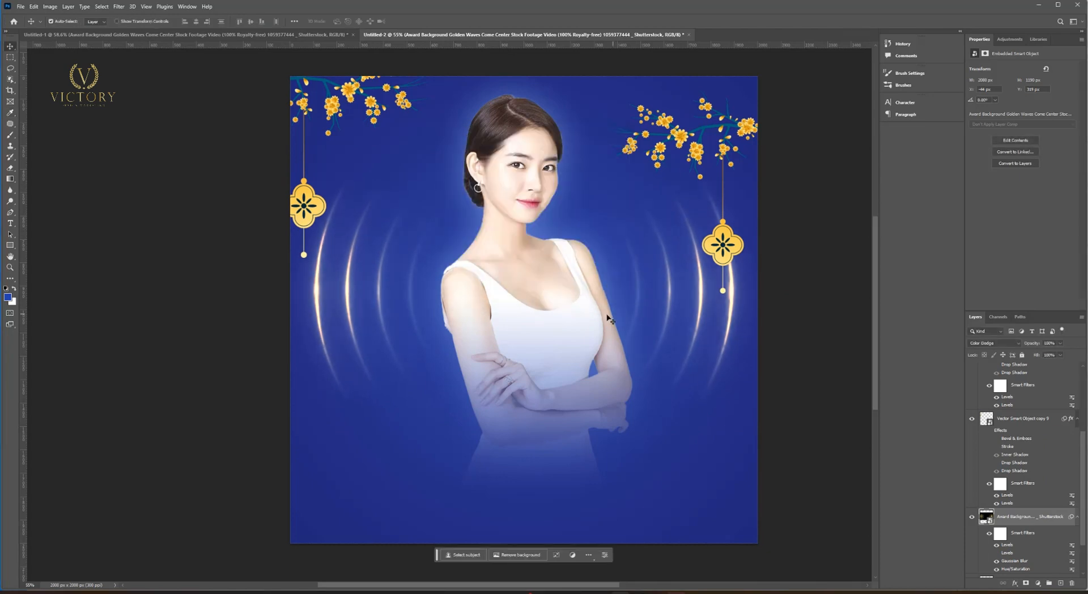
Colorize the light waves blue using Hue/Saturation with lightness -10, toggling the layer's smart filters to compare.
{"action": "key", "text": "ctrl+u"}
{"action": "left_click_drag", "start_coordinate": [538, 135], "coordinate": [845, 288]}
{"action": "left_click", "coordinate": [912, 397]}
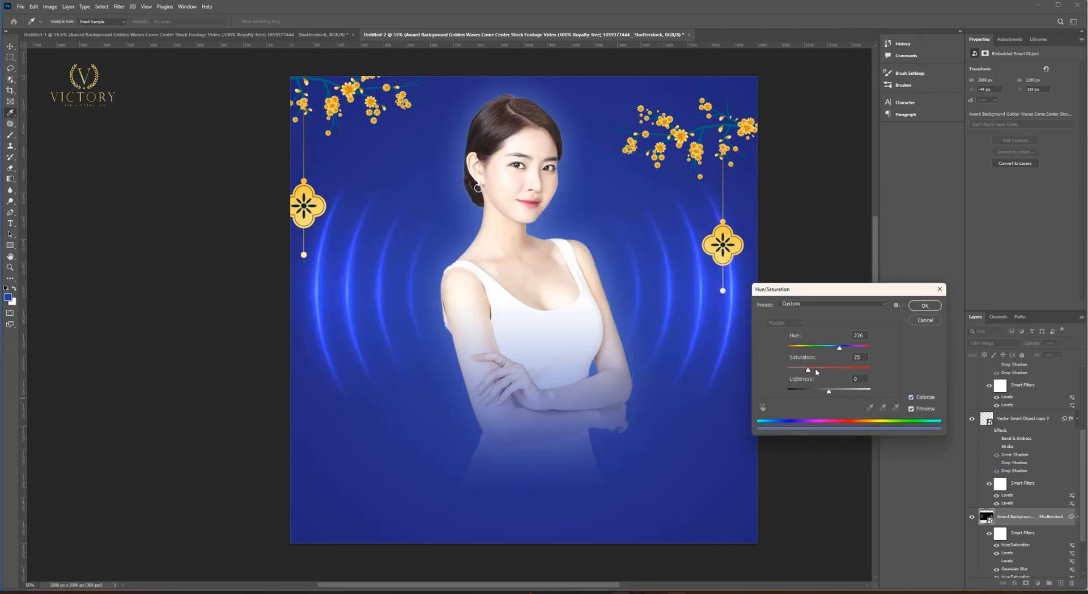
{"action": "mouse_move", "coordinate": [838, 374]}
{"action": "left_mouse_down"}
{"action": "mouse_move", "coordinate": [772, 375]}
{"action": "mouse_move", "coordinate": [841, 391]}
{"action": "mouse_move", "coordinate": [825, 391]}
{"action": "left_mouse_up"}
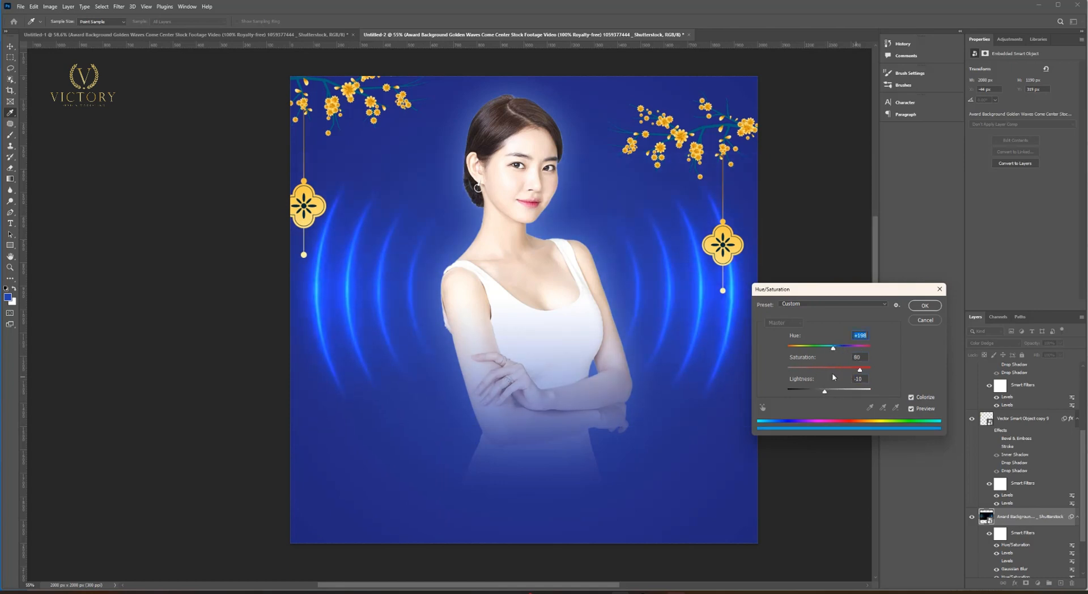
{"action": "left_click", "coordinate": [817, 370]}
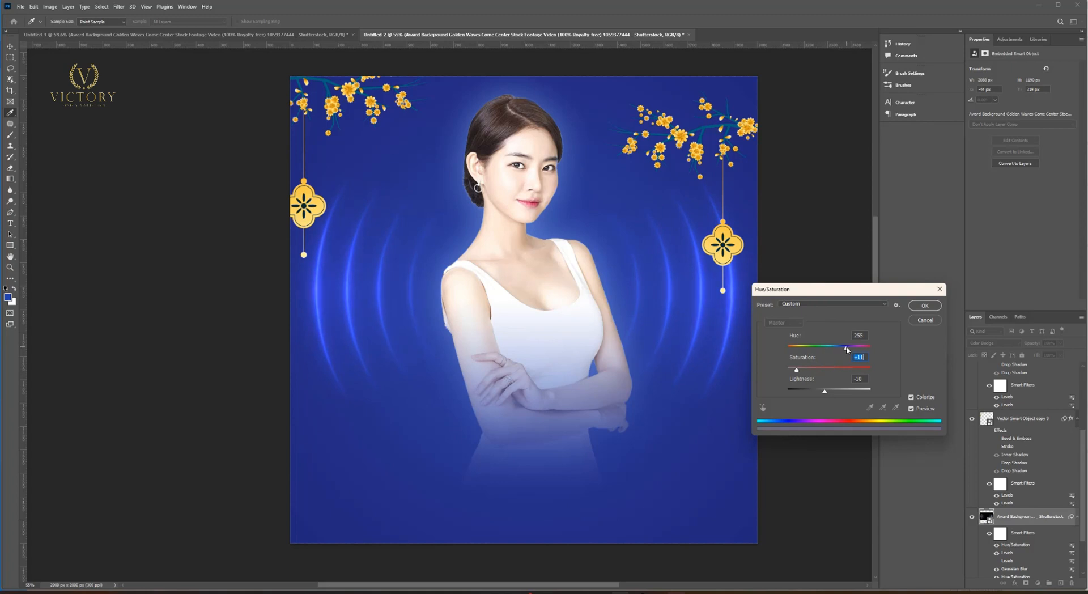
{"action": "left_click", "coordinate": [821, 349]}
{"action": "key", "text": "Return"}
{"action": "scroll", "coordinate": [666, 302], "scroll_direction": "up", "scroll_amount": 2}
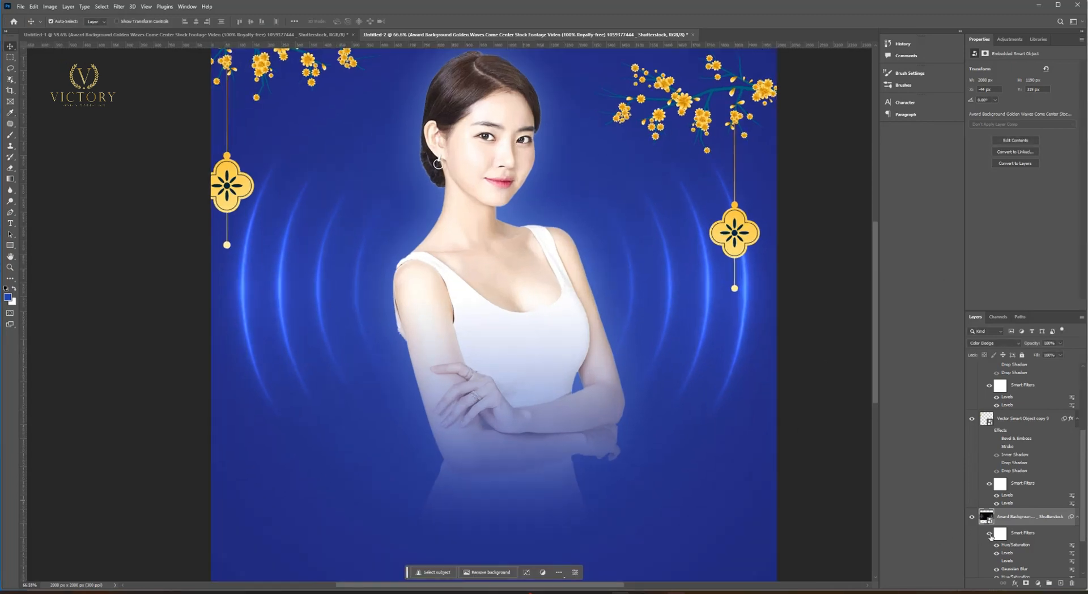
{"action": "left_click", "coordinate": [990, 533]}
{"action": "left_click", "coordinate": [990, 533]}
{"action": "scroll", "coordinate": [570, 265], "scroll_direction": "down", "scroll_amount": 3}
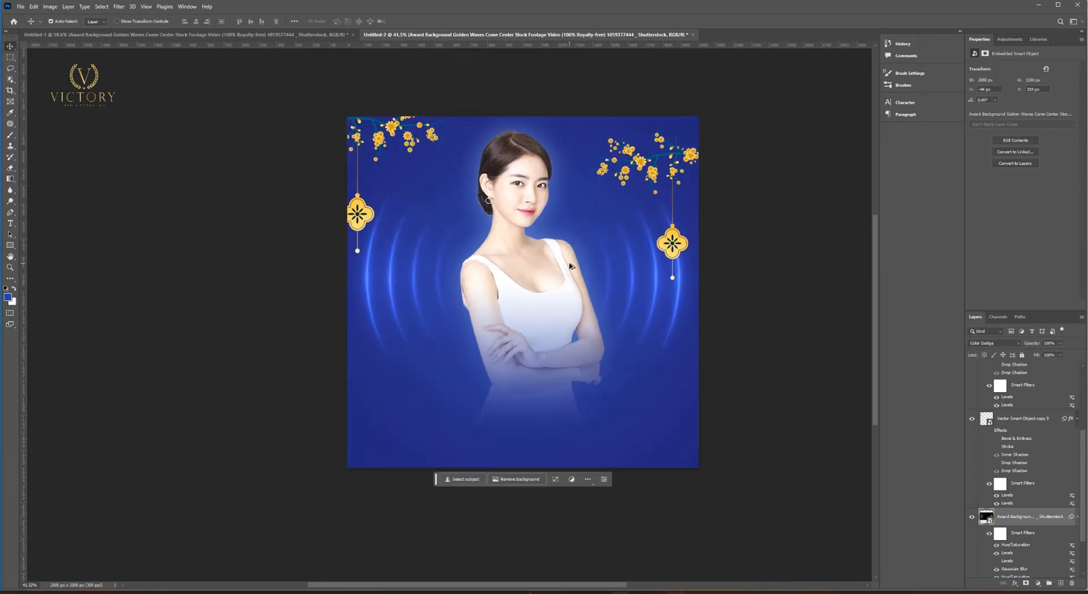
{"action": "scroll", "coordinate": [623, 284], "scroll_direction": "up", "scroll_amount": 2}
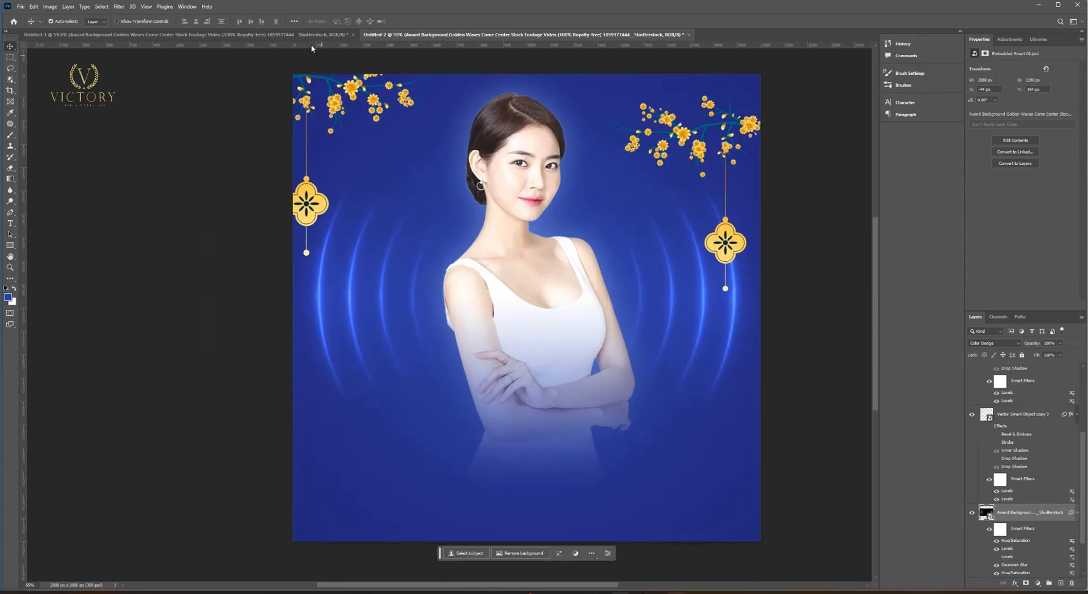
Bring the firework burst from Untitled-1 into the poster and scale it down beside the woman's head, near the left ornament.
{"action": "key", "text": "ctrl+Tab"}
{"action": "scroll", "coordinate": [498, 225], "scroll_direction": "down", "scroll_amount": 1}
{"action": "scroll", "coordinate": [528, 300], "scroll_direction": "up", "scroll_amount": 1}
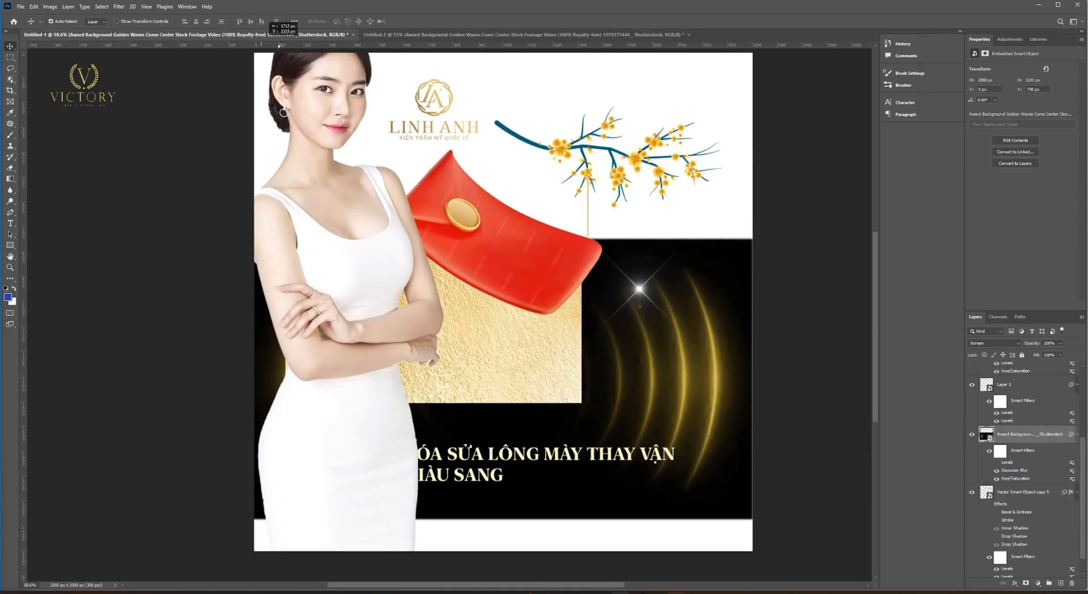
{"action": "left_click", "coordinate": [405, 35]}
{"action": "key", "text": "ctrl+v"}
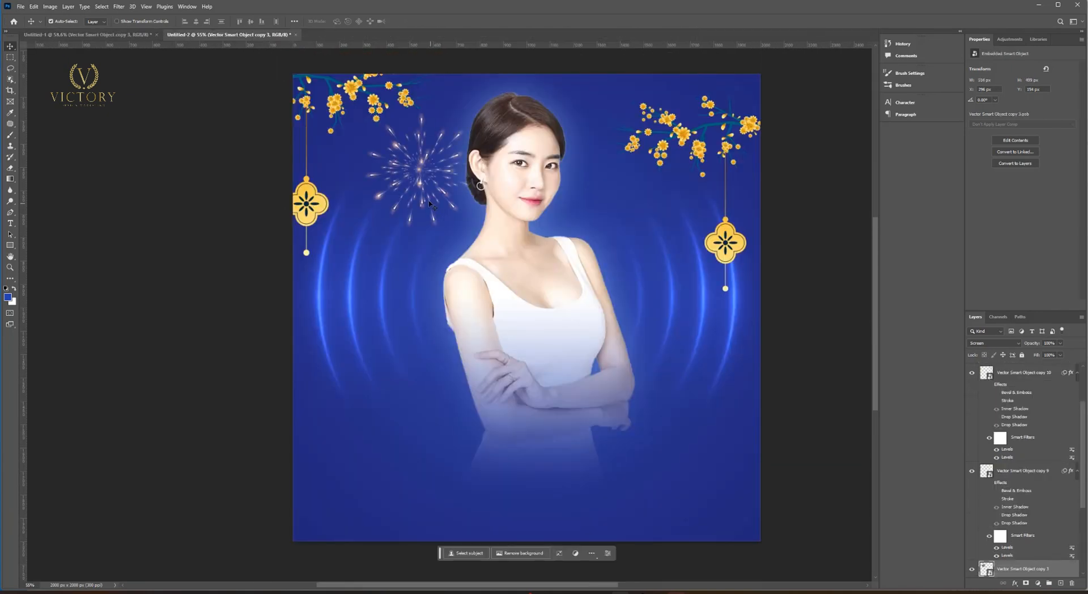
{"action": "key", "text": "ctrl+t"}
{"action": "left_click_drag", "start_coordinate": [464, 177], "coordinate": [443, 177]}
{"action": "left_click_drag", "start_coordinate": [400, 179], "coordinate": [423, 177]}
{"action": "key", "text": "Return"}
Colorize the firework burst blue with Hue/Saturation at hue 226, saturation 96 and lightness 0.
{"action": "key", "text": "ctrl+u"}
{"action": "left_click_drag", "start_coordinate": [822, 290], "coordinate": [655, 206]}
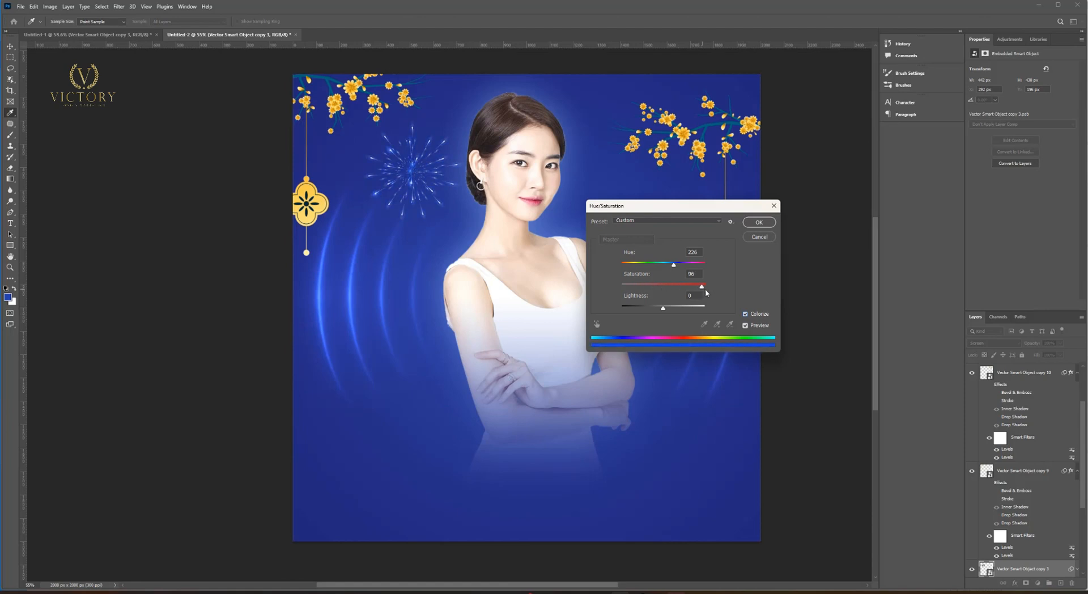
{"action": "left_click", "coordinate": [760, 222]}
Duplicate the firework to the poster's right side, shrink the copy beside the ornament, and lower the original to shoulder height.
{"action": "left_click_drag", "start_coordinate": [412, 173], "coordinate": [640, 213]}
{"action": "key", "text": "ctrl+t"}
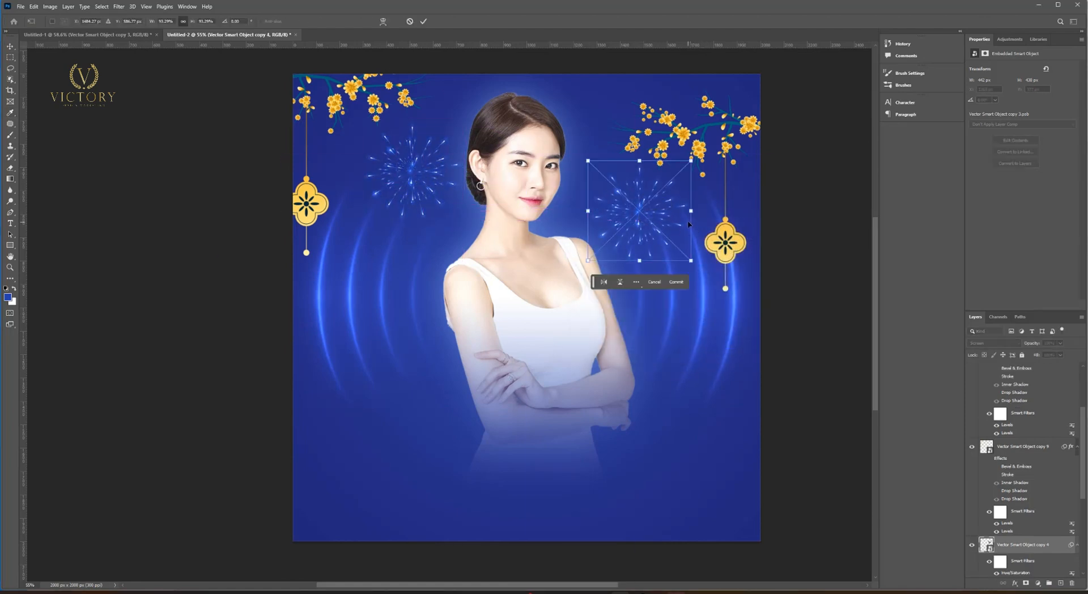
{"action": "left_click_drag", "start_coordinate": [691, 260], "coordinate": [679, 249]}
{"action": "mouse_move", "coordinate": [670, 223]}
{"action": "left_mouse_down"}
{"action": "mouse_move", "coordinate": [661, 220]}
{"action": "mouse_move", "coordinate": [707, 227]}
{"action": "mouse_move", "coordinate": [686, 214]}
{"action": "left_mouse_up"}
{"action": "key", "text": "Return"}
{"action": "left_click_drag", "start_coordinate": [389, 192], "coordinate": [401, 248]}
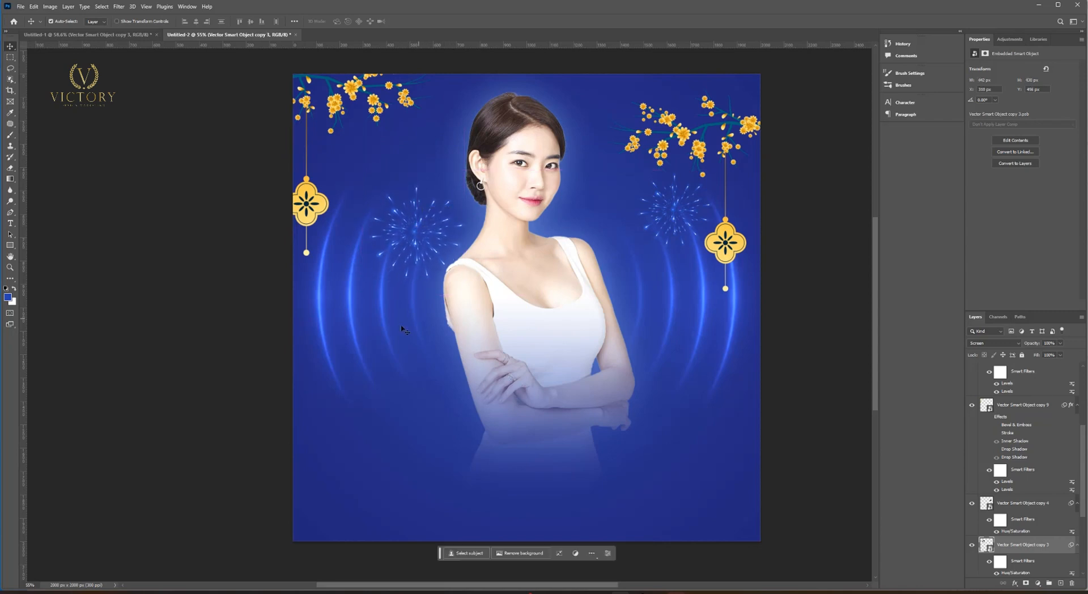
Duplicate the light waves layer to strengthen the streaks and reduce the copy's opacity.
{"action": "left_click", "coordinate": [370, 325]}
{"action": "key", "text": "ctrl+j"}
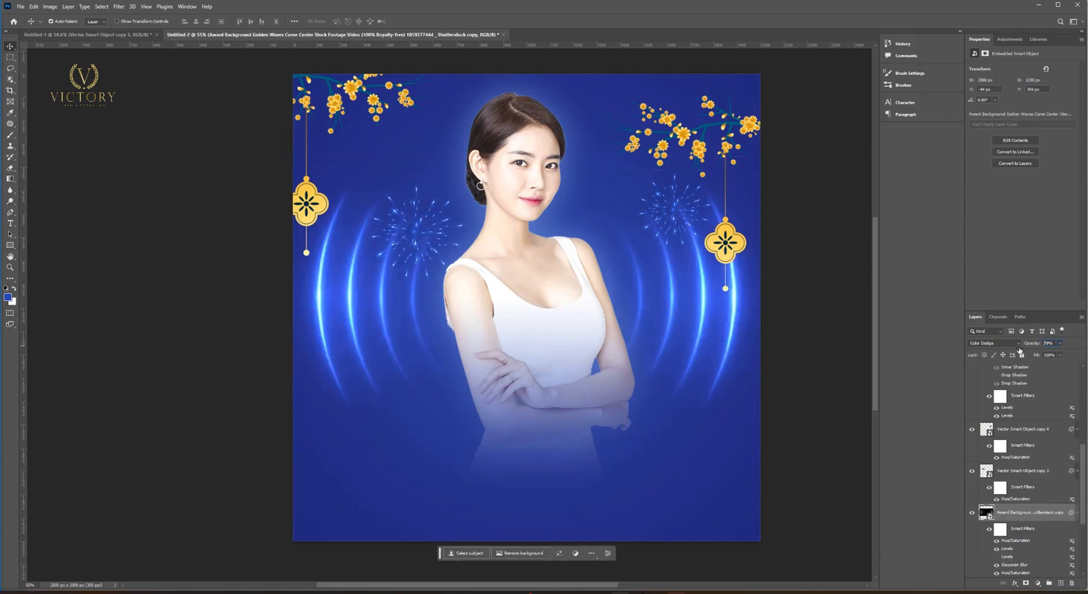
{"action": "mouse_move", "coordinate": [1020, 350]}
{"action": "left_mouse_down"}
{"action": "mouse_move", "coordinate": [1006, 353]}
{"action": "mouse_move", "coordinate": [1024, 348]}
{"action": "left_mouse_up"}
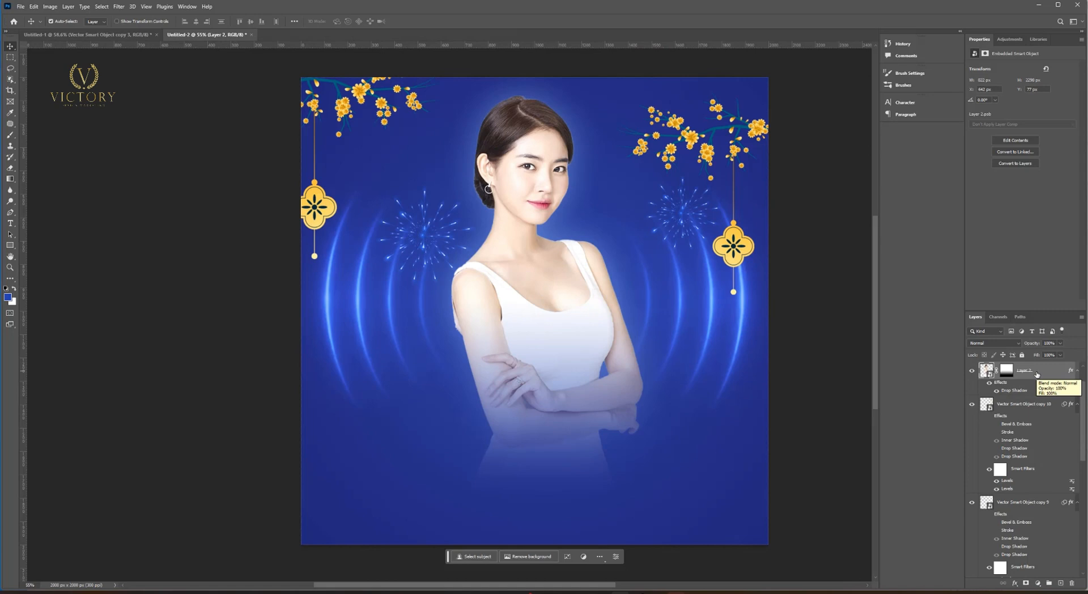
Add an Inner Shadow effect to the woman's layer in Color Dodge mode with a bright blue colour.
{"action": "right_click", "coordinate": [1037, 374]}
{"action": "left_click", "coordinate": [1020, 23]}
{"action": "left_click", "coordinate": [724, 300]}
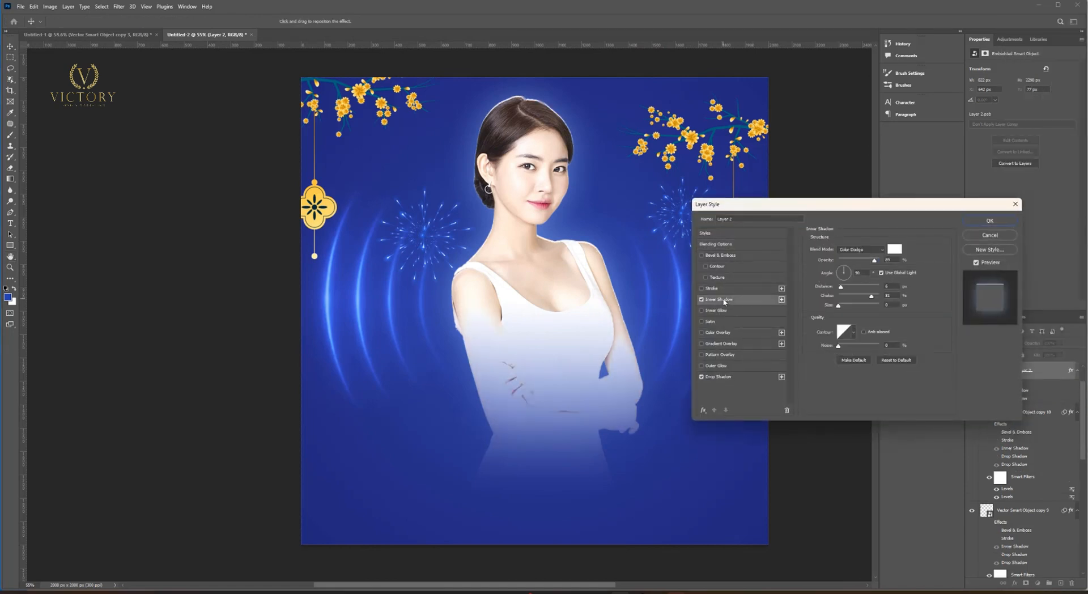
{"action": "left_click", "coordinate": [894, 248]}
{"action": "key", "text": "ctrl+v"}
{"action": "left_click", "coordinate": [901, 268]}
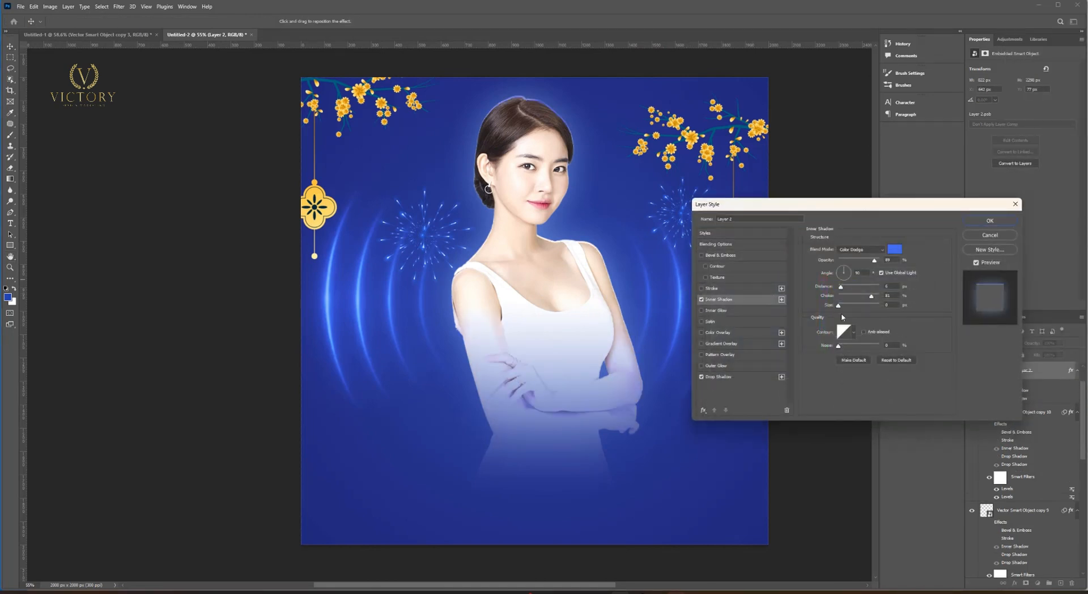
Soften the woman's Inner Shadow to about 14% opacity with 0% choke and apply the layer style.
{"action": "left_click_drag", "start_coordinate": [839, 306], "coordinate": [841, 264]}
{"action": "left_click", "coordinate": [1080, 561]}
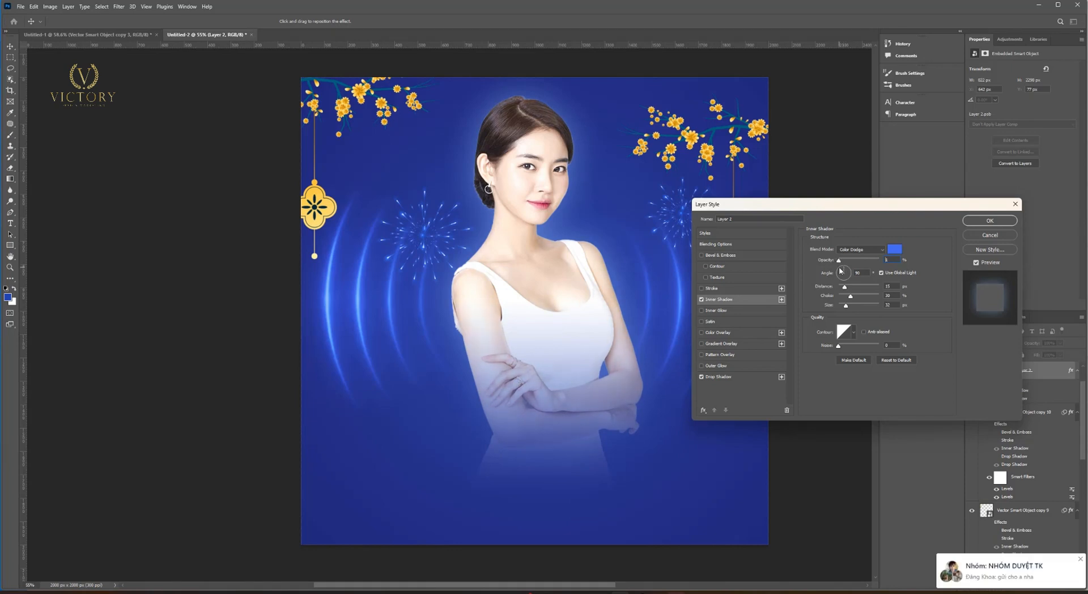
{"action": "left_click", "coordinate": [1080, 560]}
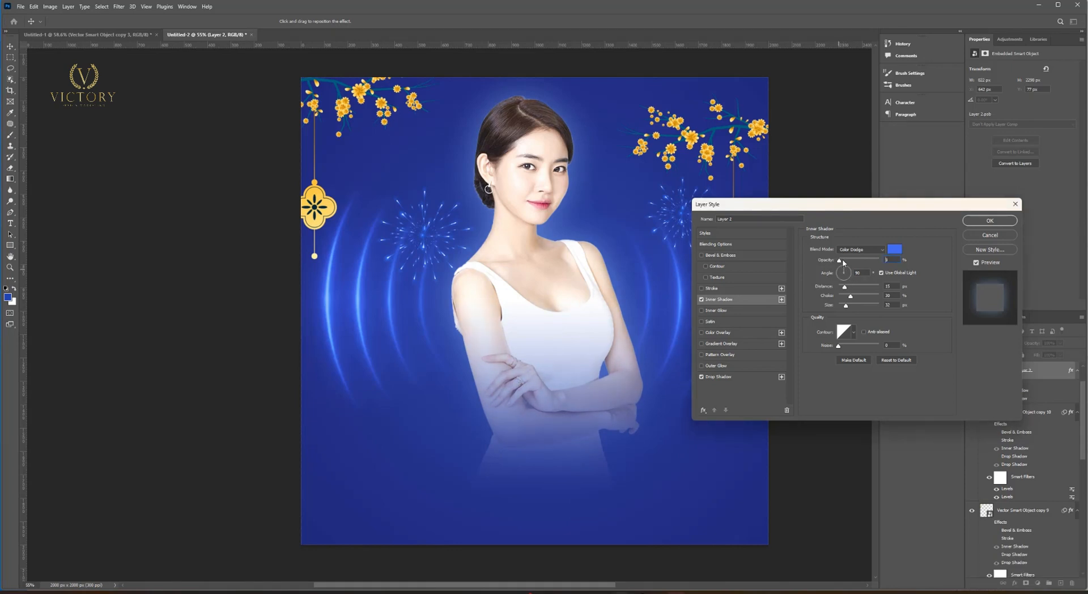
{"action": "left_click_drag", "start_coordinate": [842, 261], "coordinate": [849, 262]}
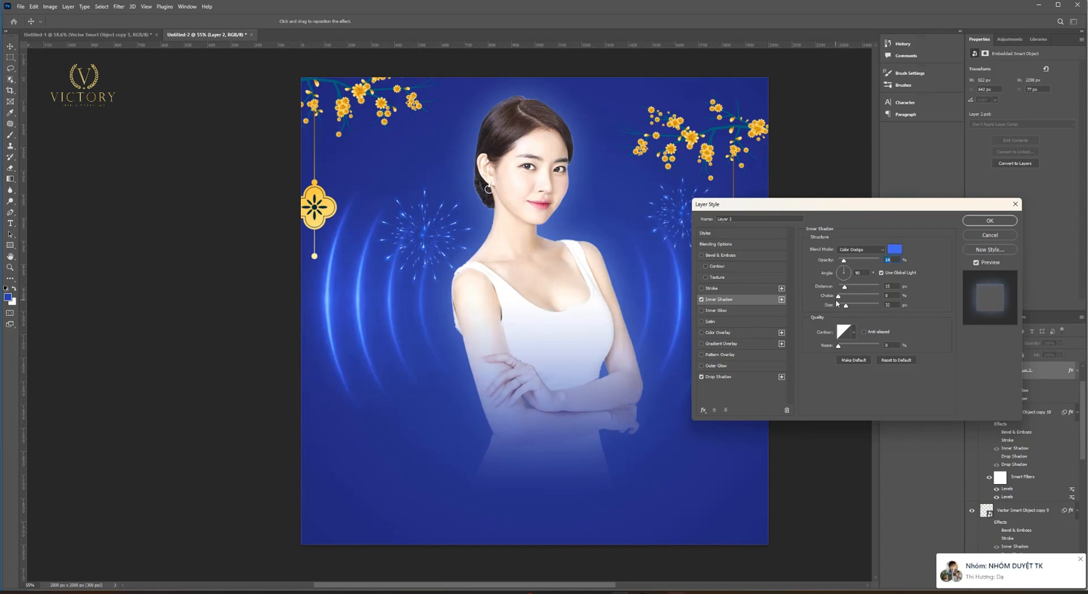
{"action": "left_click", "coordinate": [703, 300]}
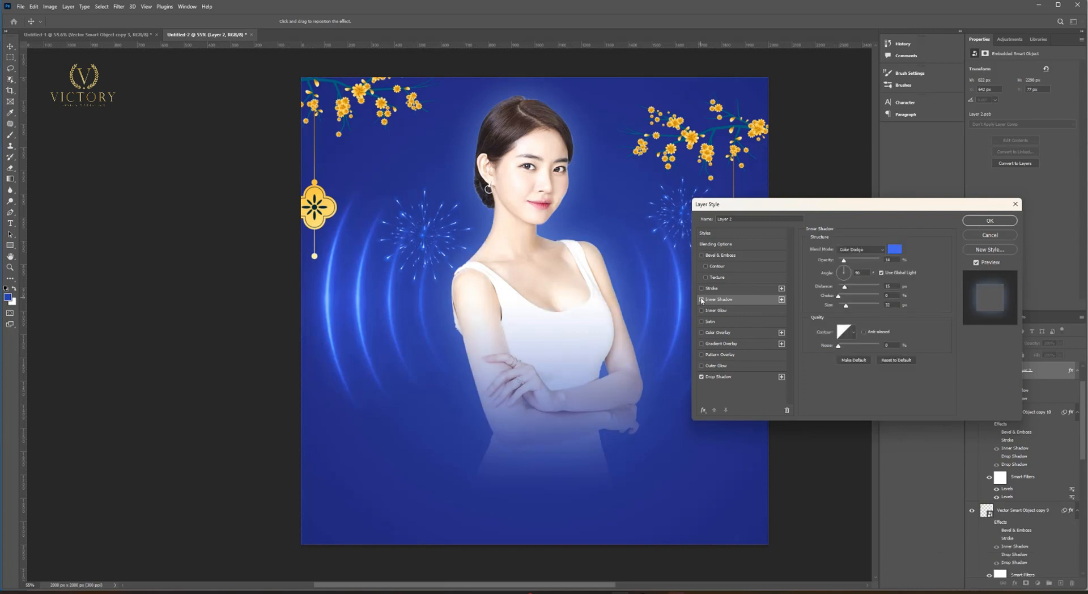
{"action": "left_click", "coordinate": [989, 220]}
{"action": "scroll", "coordinate": [592, 274], "scroll_direction": "down", "scroll_amount": 3}
{"action": "scroll", "coordinate": [552, 309], "scroll_direction": "up", "scroll_amount": 3}
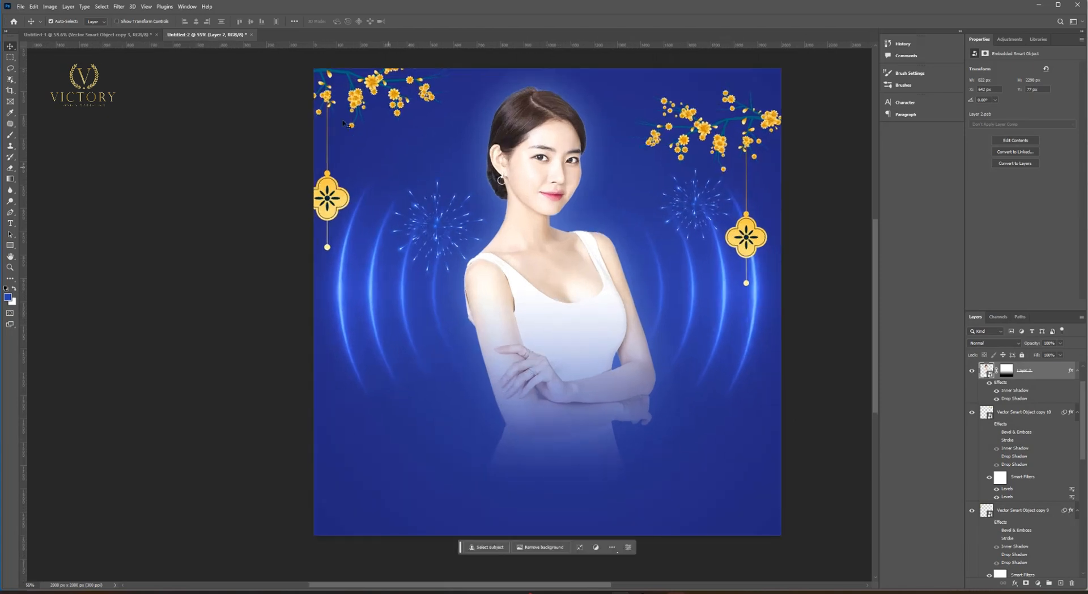
Nudge the two firework bursts into place, raising the one near the woman's hair.
{"action": "left_click_drag", "start_coordinate": [344, 123], "coordinate": [344, 124]}
{"action": "left_click_drag", "start_coordinate": [707, 203], "coordinate": [700, 201]}
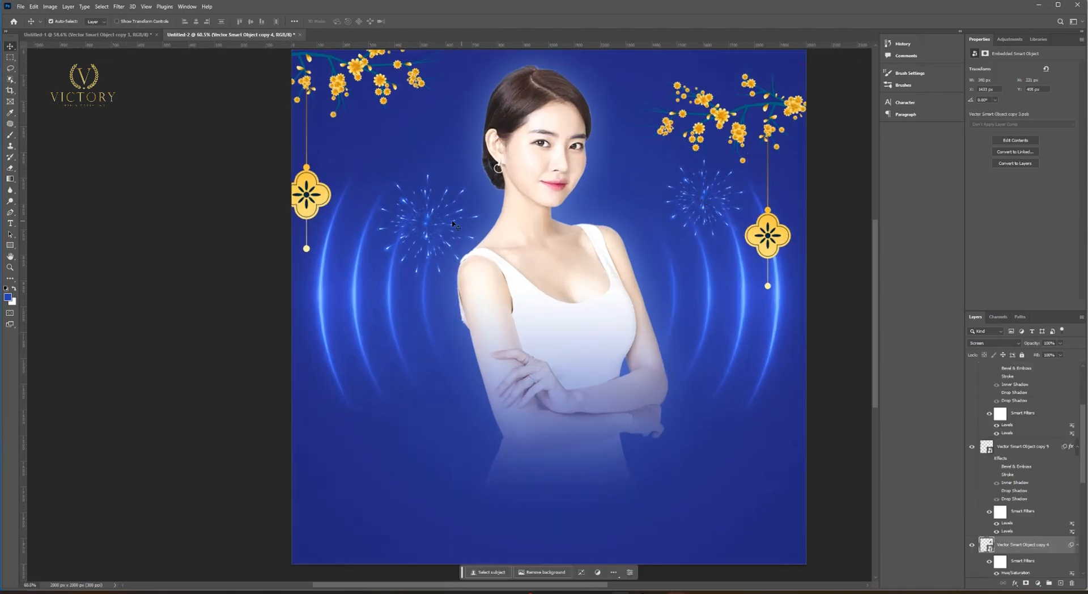
{"action": "left_click_drag", "start_coordinate": [428, 225], "coordinate": [429, 204]}
{"action": "scroll", "coordinate": [429, 204], "scroll_direction": "down", "scroll_amount": 3}
Copy the white star sparkle from the Untitled-1 document into the poster beside the woman's head.
{"action": "left_click", "coordinate": [136, 34]}
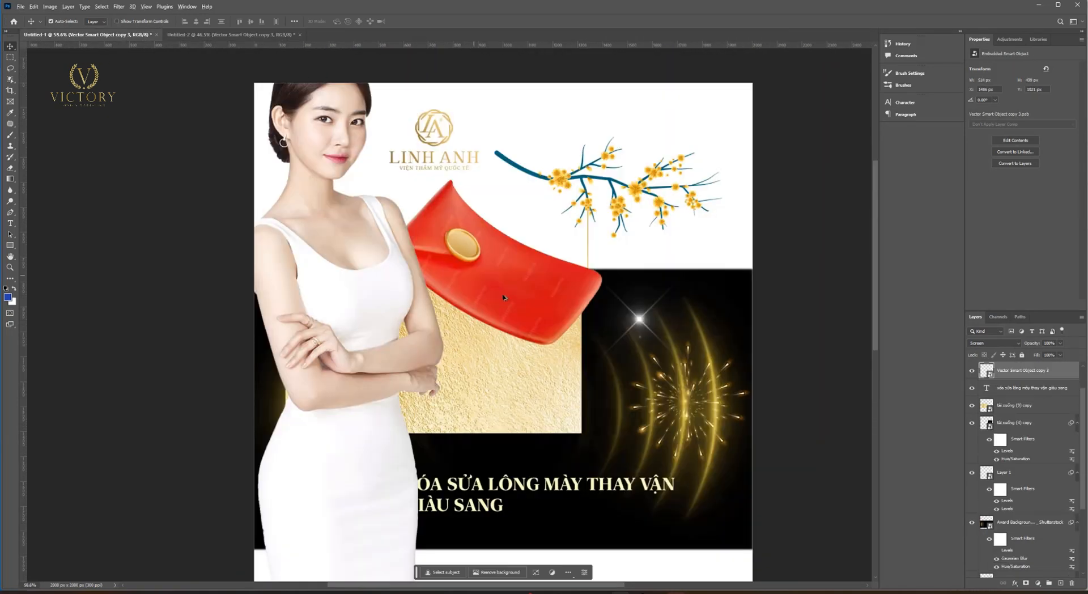
{"action": "scroll", "coordinate": [570, 358], "scroll_direction": "down", "scroll_amount": 1}
{"action": "scroll", "coordinate": [570, 357], "scroll_direction": "up", "scroll_amount": 1}
{"action": "scroll", "coordinate": [573, 346], "scroll_direction": "down", "scroll_amount": 1}
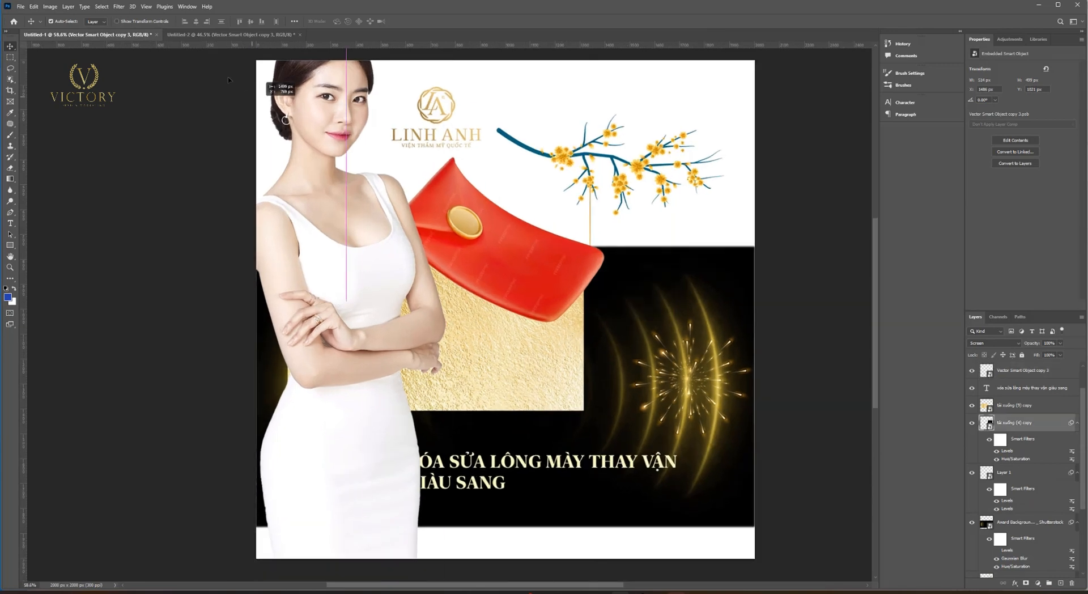
{"action": "key", "text": "ctrl+Tab"}
{"action": "left_click_drag", "start_coordinate": [474, 200], "coordinate": [476, 194]}
{"action": "scroll", "coordinate": [476, 193], "scroll_direction": "up", "scroll_amount": 3}
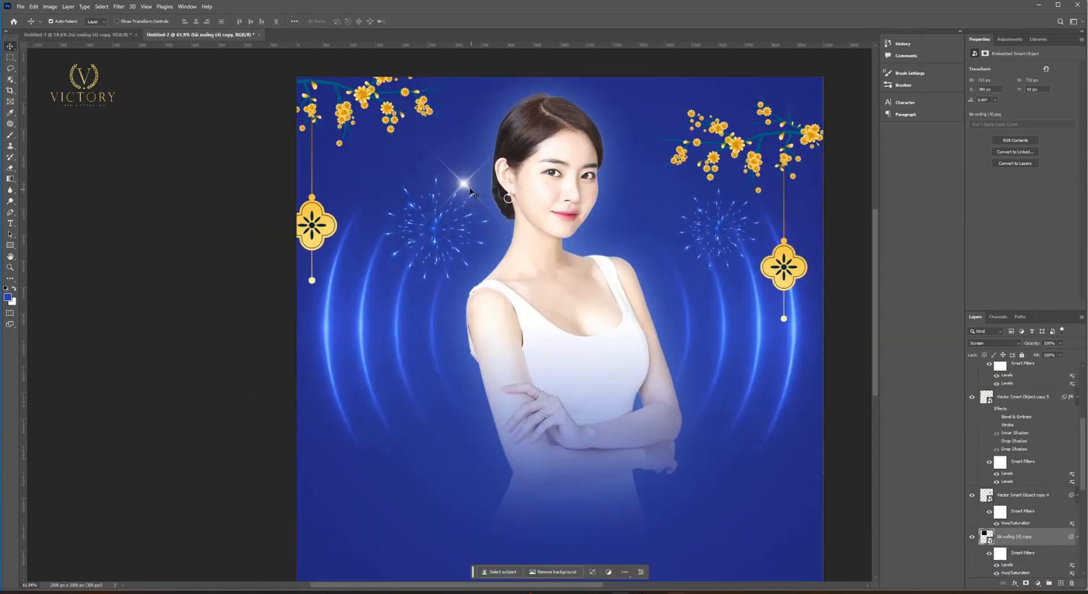
Shrink the sparkle beside the woman's hair and place a smaller copy beside her opposite upper arm.
{"action": "key", "text": "ctrl+t"}
{"action": "left_click_drag", "start_coordinate": [557, 183], "coordinate": [492, 161]}
{"action": "left_click_drag", "start_coordinate": [468, 162], "coordinate": [677, 311]}
{"action": "key", "text": "Return"}
{"action": "key", "text": "ctrl+t"}
{"action": "left_click_drag", "start_coordinate": [702, 310], "coordinate": [686, 311]}
{"action": "key", "text": "Return"}
Scatter more sparkle copies beside the woman's face, arms and waist, resizing each one.
{"action": "left_click_drag", "start_coordinate": [668, 310], "coordinate": [657, 188]}
{"action": "key", "text": "ctrl+t"}
{"action": "key", "text": "Return"}
{"action": "left_click_drag", "start_coordinate": [475, 158], "coordinate": [485, 479]}
{"action": "key", "text": "ctrl+t"}
{"action": "key", "text": "Return"}
{"action": "key", "text": "ctrl+t"}
{"action": "key", "text": "Return"}
{"action": "key", "text": "ctrl+t"}
{"action": "key", "text": "Return"}
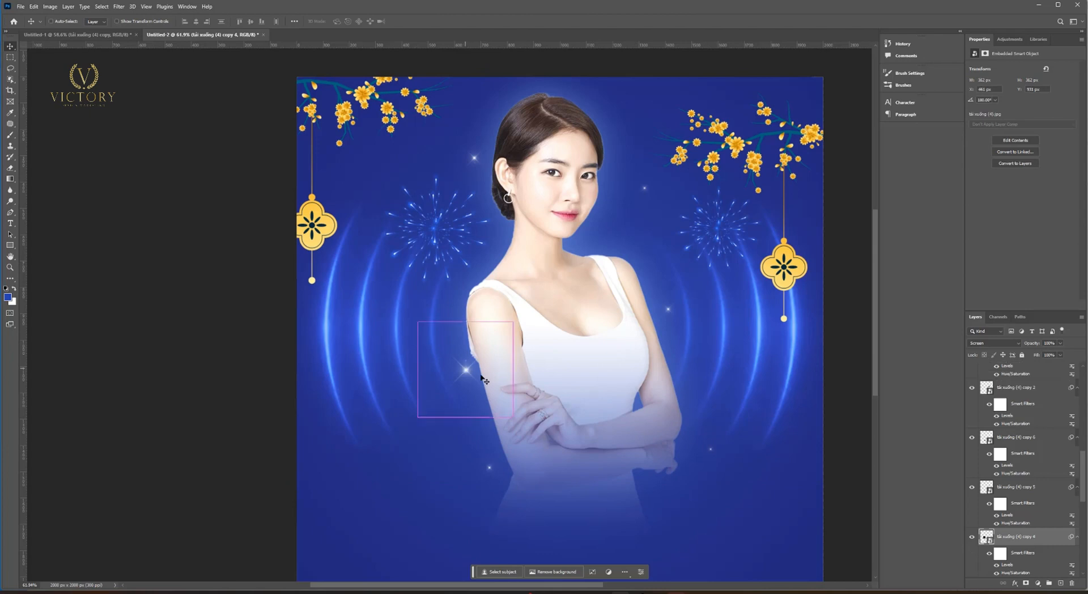
Shrink the sparkle beside the woman's folded arm and nudge the sparkles on the opposite side.
{"action": "key", "text": "ctrl+t"}
{"action": "left_click_drag", "start_coordinate": [513, 370], "coordinate": [476, 373]}
{"action": "key", "text": "Return"}
{"action": "left_click_drag", "start_coordinate": [668, 310], "coordinate": [679, 309]}
{"action": "left_click_drag", "start_coordinate": [645, 188], "coordinate": [638, 190]}
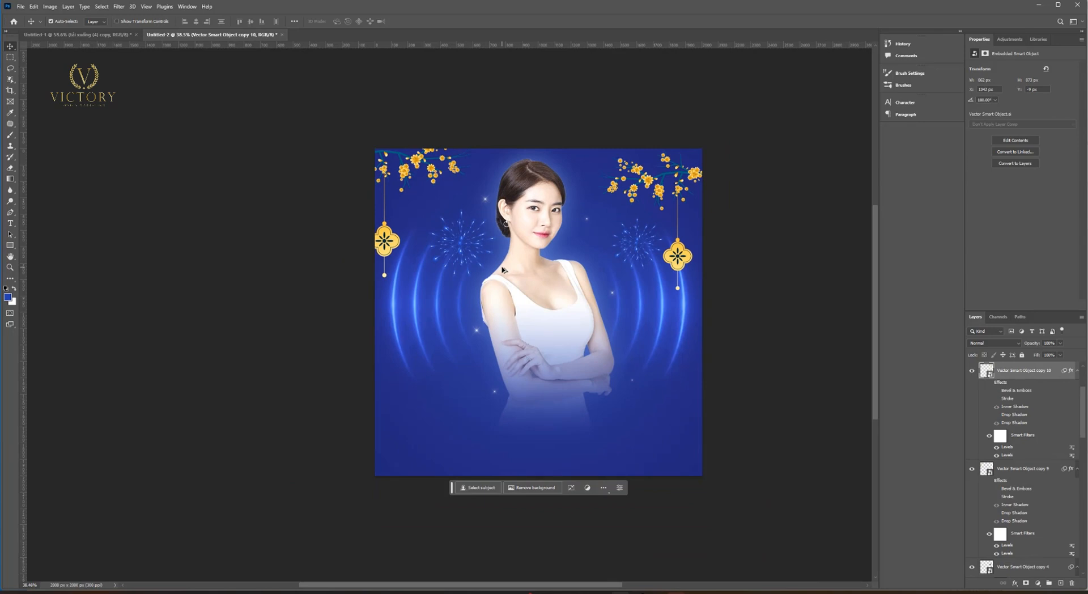
{"action": "scroll", "coordinate": [503, 270], "scroll_direction": "up", "scroll_amount": 3}
{"action": "left_click_drag", "start_coordinate": [534, 305], "coordinate": [534, 311]}
{"action": "scroll", "coordinate": [458, 311], "scroll_direction": "up", "scroll_amount": 2}
{"action": "left_click_drag", "start_coordinate": [235, 267], "coordinate": [282, 246]}
{"action": "scroll", "coordinate": [346, 227], "scroll_direction": "down", "scroll_amount": 2}
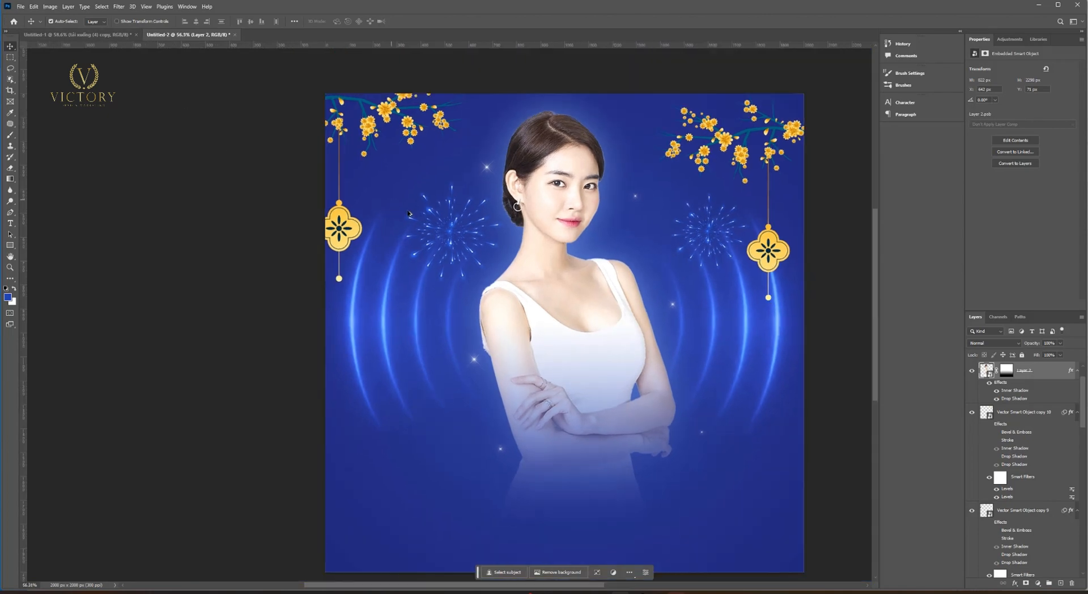
Copy the red envelope from the Untitled-1 document into the poster and put its layer below the woman.
{"action": "left_click", "coordinate": [102, 36]}
{"action": "left_click_drag", "start_coordinate": [510, 255], "coordinate": [440, 256]}
{"action": "left_click_drag", "start_coordinate": [993, 390], "coordinate": [994, 440]}
Flip the red envelope horizontally, shrink it, and place it just above the hanging ornament opposite the fireworks copy.
{"action": "key", "text": "ctrl+t"}
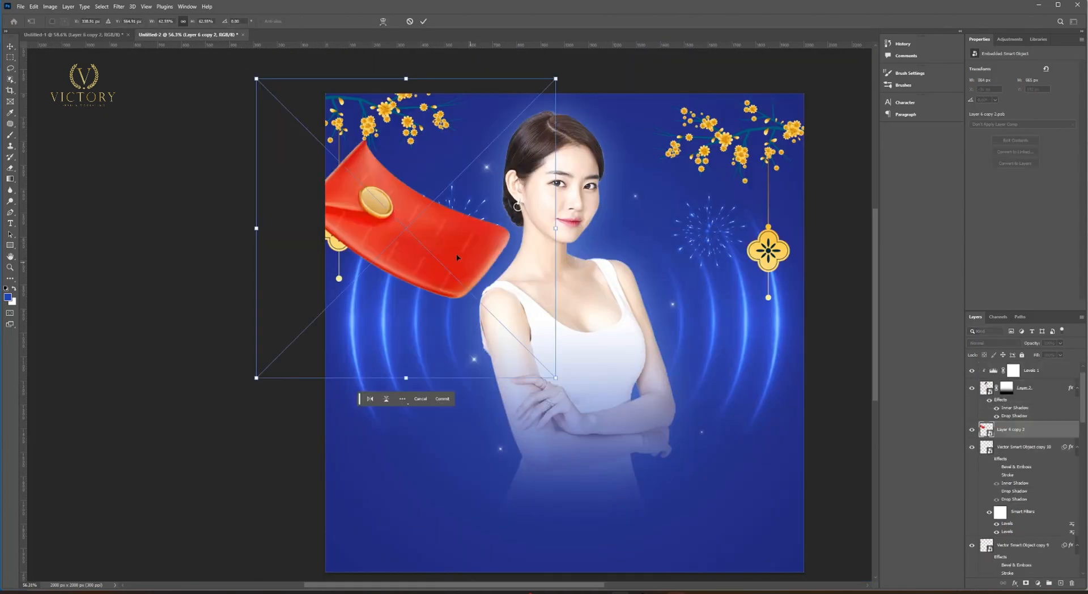
{"action": "left_click_drag", "start_coordinate": [457, 258], "coordinate": [548, 311]}
{"action": "right_click", "coordinate": [470, 294]}
{"action": "left_click_drag", "start_coordinate": [648, 282], "coordinate": [432, 283]}
{"action": "left_click", "coordinate": [490, 449]}
{"action": "left_click_drag", "start_coordinate": [396, 292], "coordinate": [368, 195]}
{"action": "scroll", "coordinate": [368, 195], "scroll_direction": "up", "scroll_amount": 5}
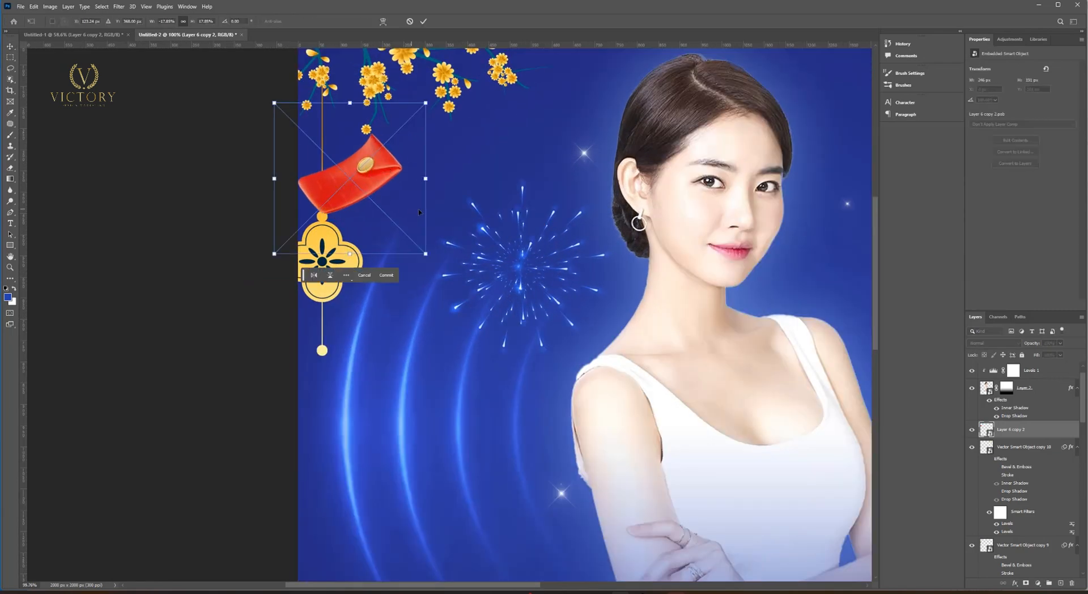
{"action": "left_click", "coordinate": [391, 276]}
Apply a Motion Blur filter to the envelope at a 65-degree angle with a distance of 24 pixels.
{"action": "left_click", "coordinate": [119, 6]}
{"action": "mouse_move", "coordinate": [136, 116]}
{"action": "left_click", "coordinate": [242, 164]}
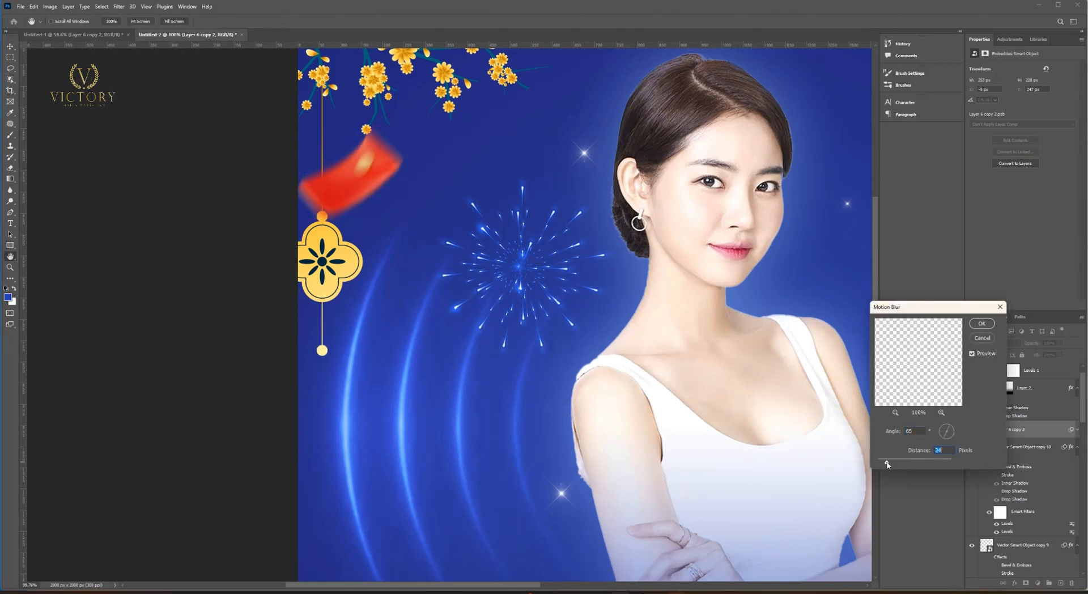
{"action": "left_click", "coordinate": [982, 323]}
Shift the blurred envelope against the poster's edge, duplicate it beside the woman's arm, and flip the copy.
{"action": "left_click_drag", "start_coordinate": [366, 190], "coordinate": [343, 193]}
{"action": "scroll", "coordinate": [366, 200], "scroll_direction": "down", "scroll_amount": 6}
{"action": "left_click_drag", "start_coordinate": [343, 193], "coordinate": [646, 338], "text": "alt"}
{"action": "key", "text": "ctrl+t"}
{"action": "right_click", "coordinate": [646, 329]}
{"action": "left_click", "coordinate": [674, 485]}
{"action": "key", "text": "Return"}
Try bringing the envelope copy above the woman in the layer stack.
{"action": "key", "text": "ctrl+bracketright"}
{"action": "key", "text": "ctrl+bracketright"}
{"action": "key", "text": "ctrl+bracketright"}
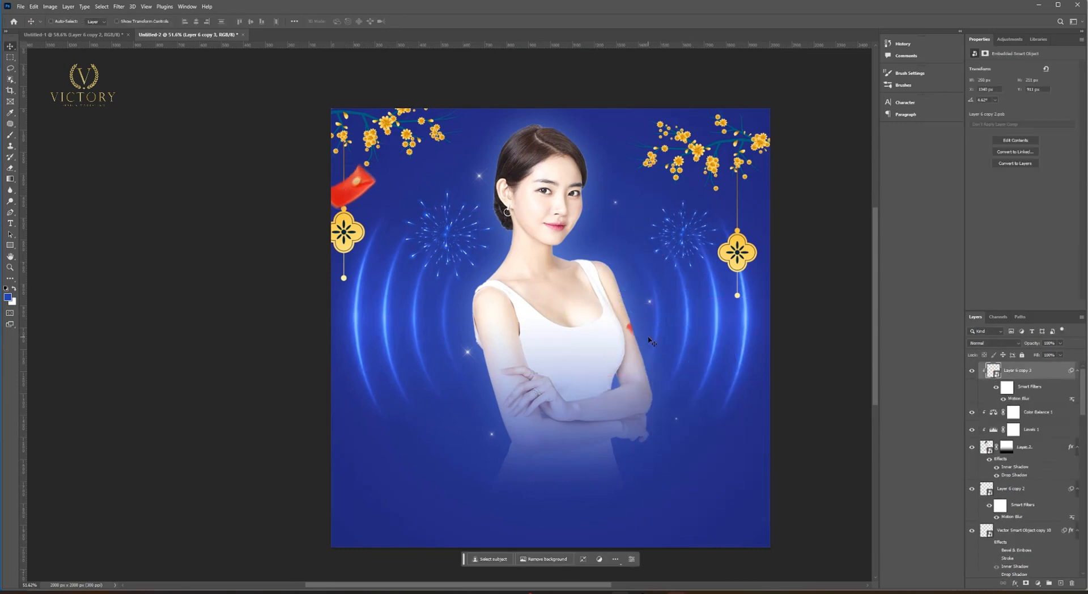
{"action": "left_click_drag", "start_coordinate": [996, 442], "coordinate": [1004, 407]}
{"action": "key", "text": "ctrl+z"}
Rotate and shrink the envelope copy, keep it at 100% opacity, and place it beside the woman's shoulder.
{"action": "left_click_drag", "start_coordinate": [645, 326], "coordinate": [656, 326]}
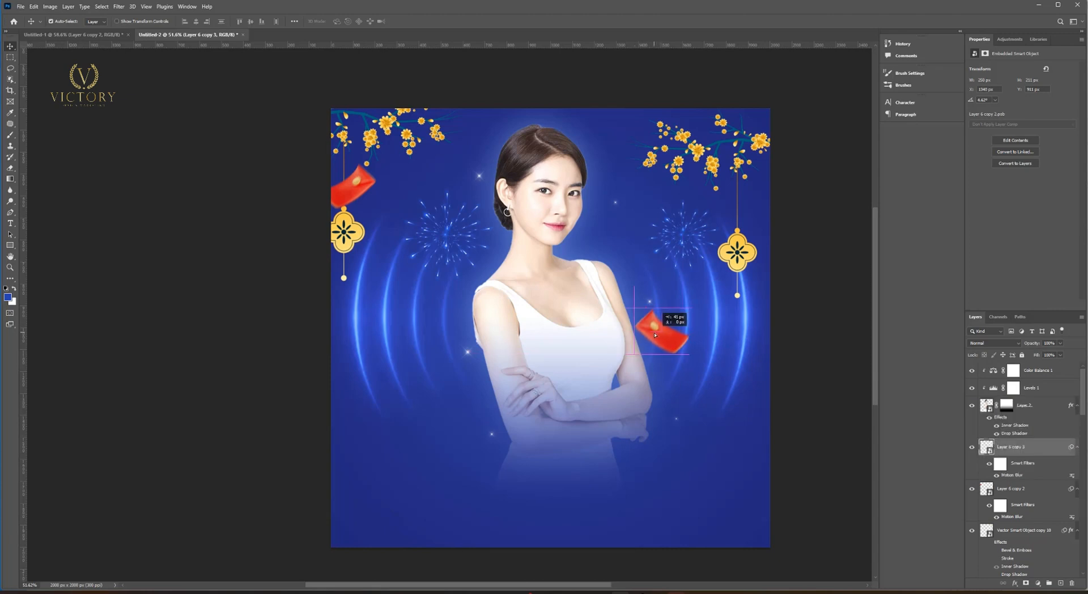
{"action": "key", "text": "ctrl+t"}
{"action": "key", "text": "Return"}
{"action": "key", "text": "1"}
{"action": "key", "text": "1"}
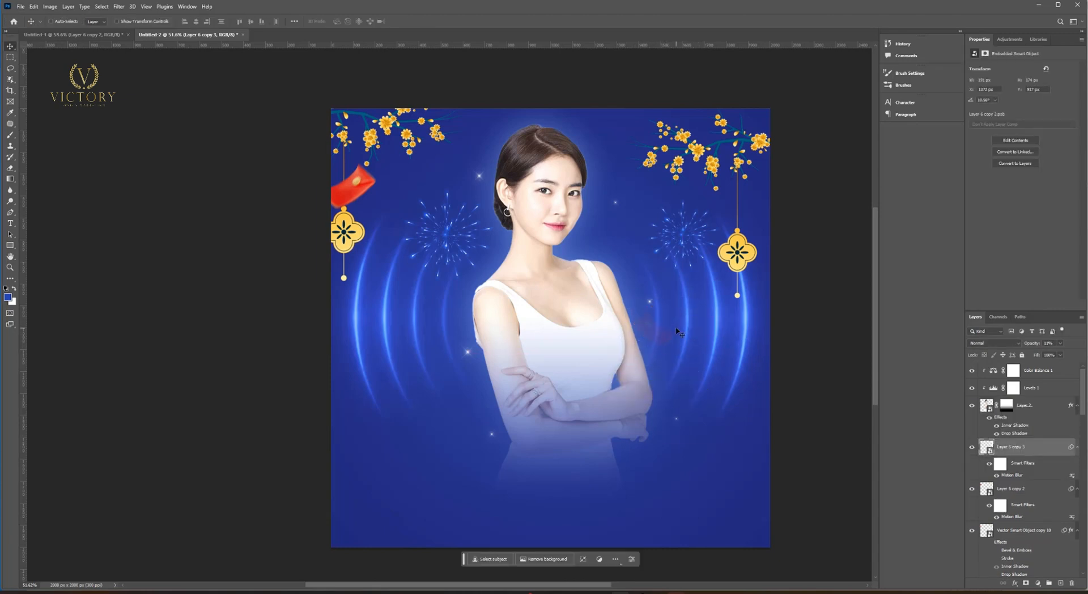
{"action": "key", "text": "0"}
{"action": "left_click_drag", "start_coordinate": [640, 286], "coordinate": [639, 287]}
{"action": "scroll", "coordinate": [599, 324], "scroll_direction": "up", "scroll_amount": 2}
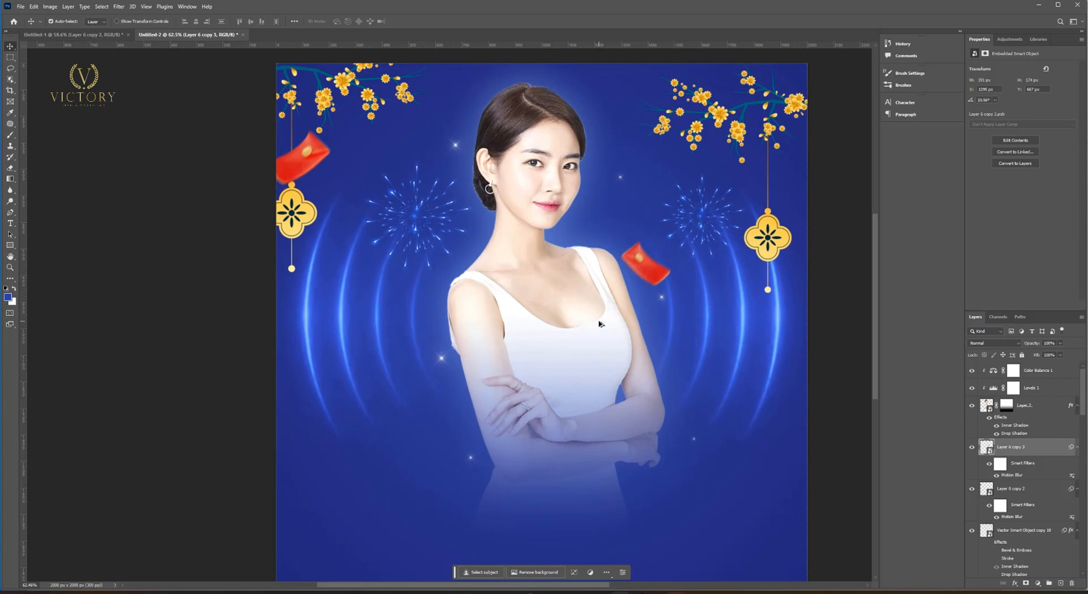
{"action": "scroll", "coordinate": [599, 324], "scroll_direction": "down", "scroll_amount": 2}
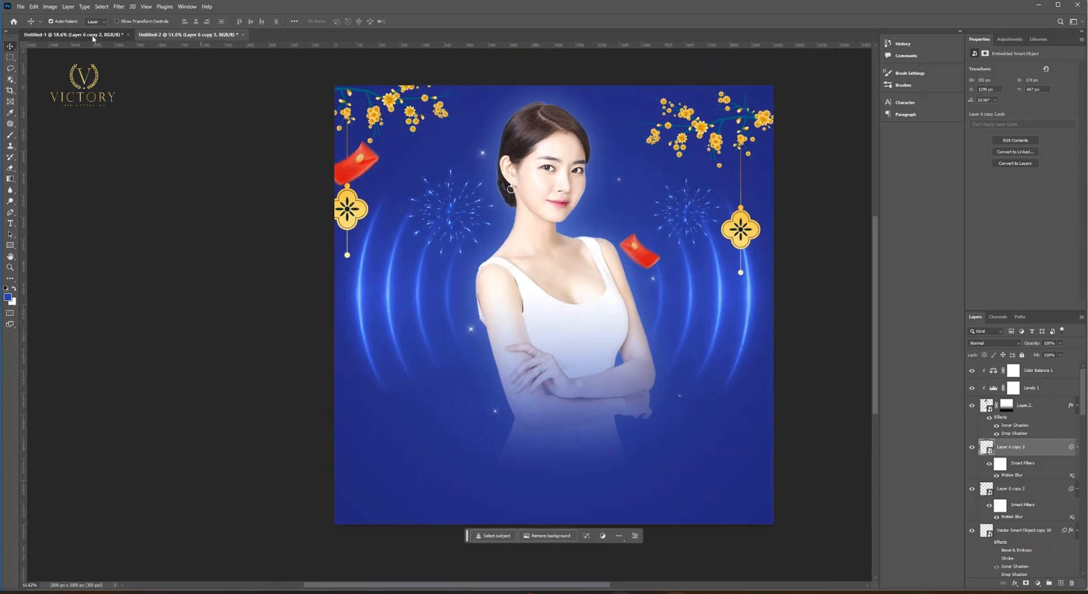
Copy the gold LINH ANH logo from the Untitled-1 document into the poster and shrink it beside the woman's head.
{"action": "left_click", "coordinate": [74, 34]}
{"action": "scroll", "coordinate": [533, 343], "scroll_direction": "up", "scroll_amount": 1}
{"action": "left_click_drag", "start_coordinate": [534, 343], "coordinate": [609, 392]}
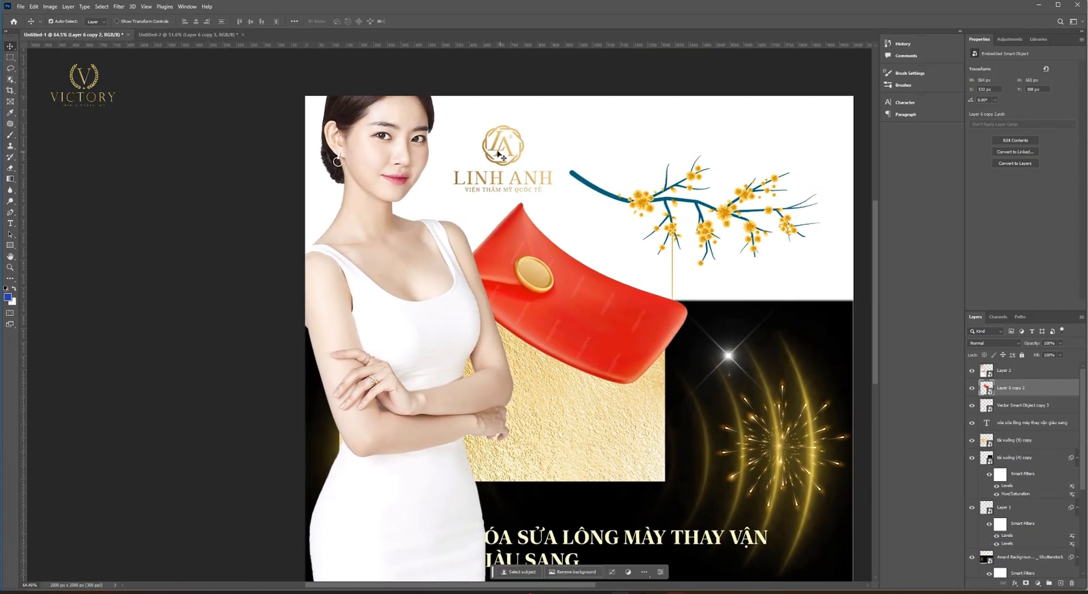
{"action": "left_click_drag", "start_coordinate": [498, 154], "coordinate": [270, 69]}
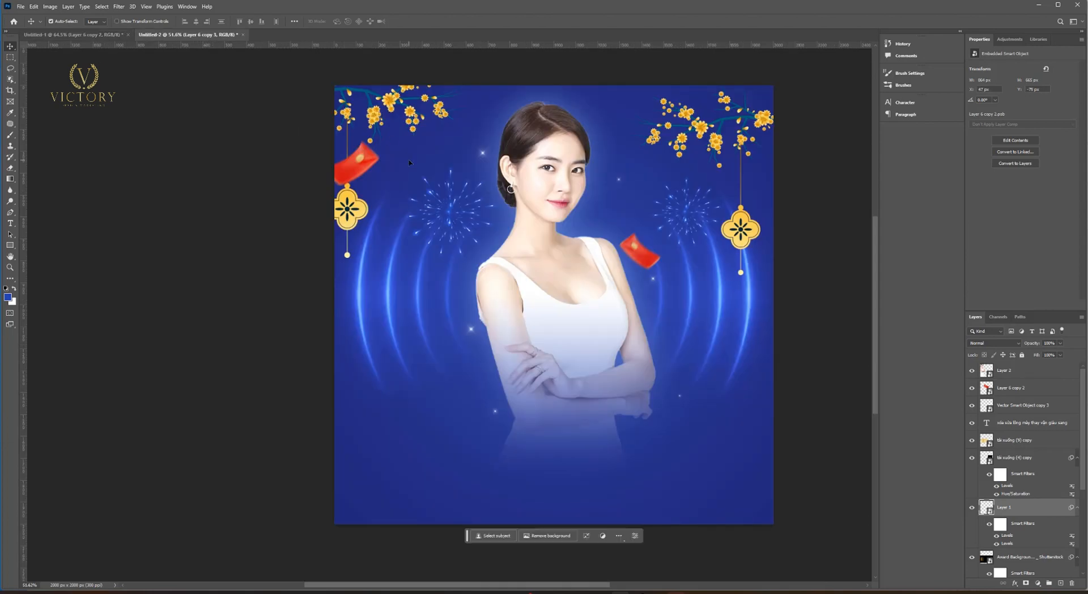
{"action": "scroll", "coordinate": [432, 200], "scroll_direction": "up", "scroll_amount": 2}
{"action": "left_click_drag", "start_coordinate": [409, 163], "coordinate": [436, 156]}
{"action": "left_click", "coordinate": [431, 197]}
{"action": "key", "text": "ctrl+t"}
{"action": "key", "text": "Return"}
Nudge the logo down and move the first red envelope so that it overlaps the hanging ornament's lower edge.
{"action": "left_click_drag", "start_coordinate": [459, 228], "coordinate": [459, 234]}
{"action": "left_click_drag", "start_coordinate": [336, 168], "coordinate": [402, 223]}
{"action": "scroll", "coordinate": [352, 240], "scroll_direction": "down", "scroll_amount": 3}
{"action": "scroll", "coordinate": [384, 161], "scroll_direction": "up", "scroll_amount": 5}
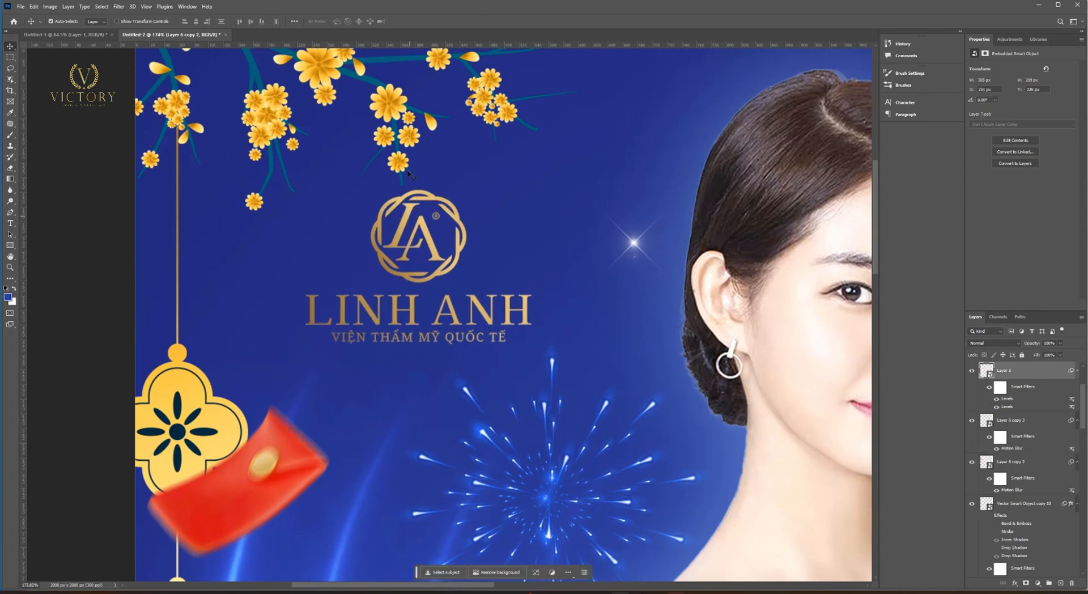
Raise the blossom branch above the logo, then move the logo up and enlarge it slightly.
{"action": "left_click_drag", "start_coordinate": [397, 132], "coordinate": [397, 110]}
{"action": "left_click_drag", "start_coordinate": [402, 223], "coordinate": [403, 203]}
{"action": "key", "text": "ctrl+t"}
{"action": "left_click_drag", "start_coordinate": [532, 249], "coordinate": [554, 249]}
{"action": "key", "text": "Return"}
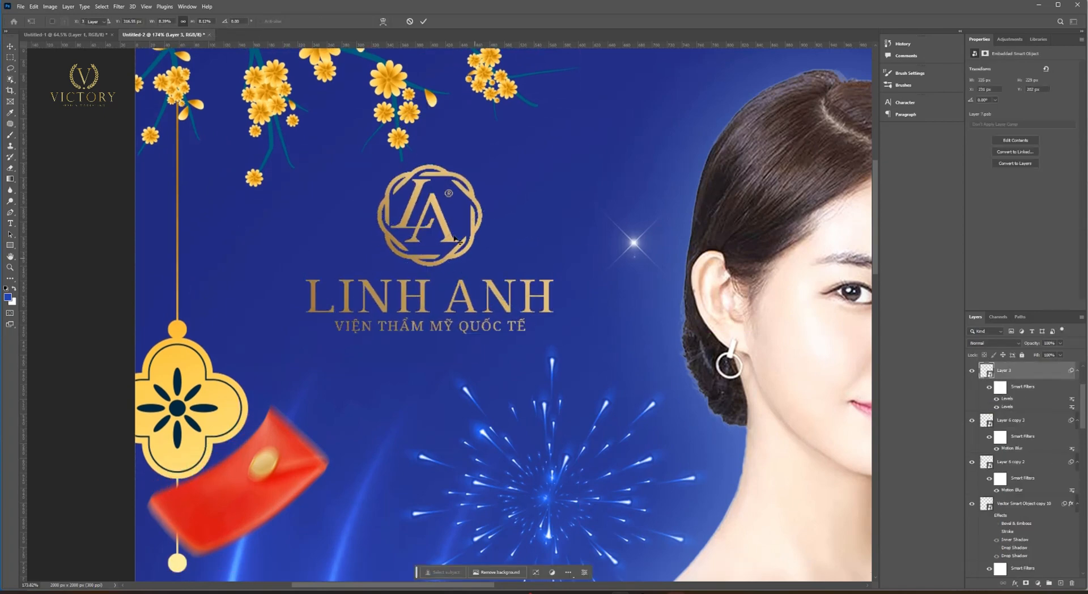
{"action": "left_click_drag", "start_coordinate": [450, 233], "coordinate": [444, 236]}
{"action": "scroll", "coordinate": [455, 247], "scroll_direction": "down", "scroll_amount": 5}
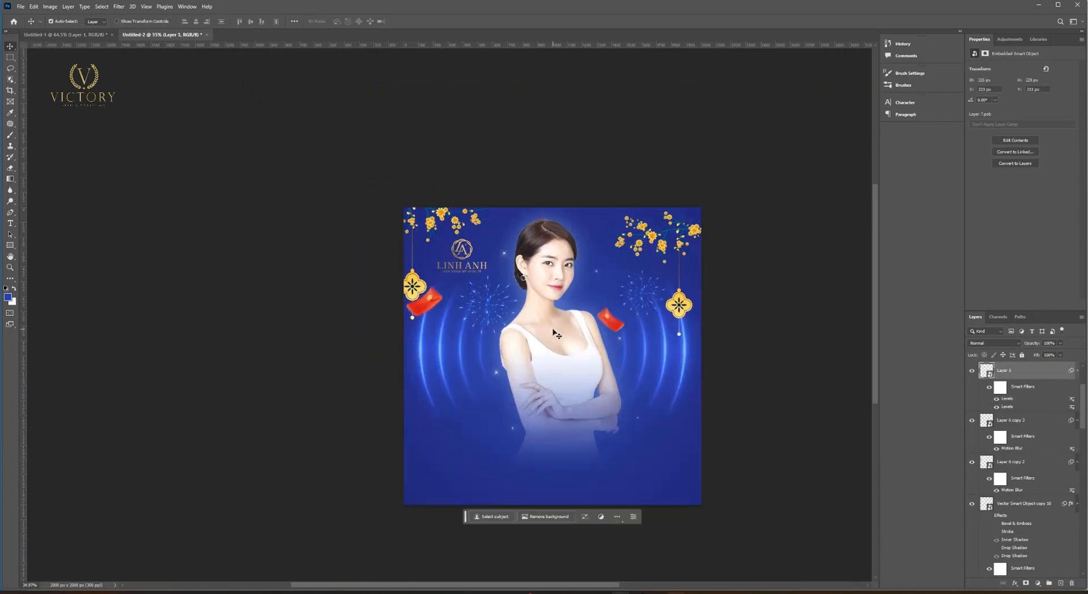
Draw a rectangle about 491 by 496 px beside the woman's arm and fill it with white.
{"action": "scroll", "coordinate": [553, 330], "scroll_direction": "up", "scroll_amount": 6}
{"action": "left_click_drag", "start_coordinate": [552, 329], "coordinate": [563, 293]}
{"action": "scroll", "coordinate": [415, 292], "scroll_direction": "down", "scroll_amount": 3}
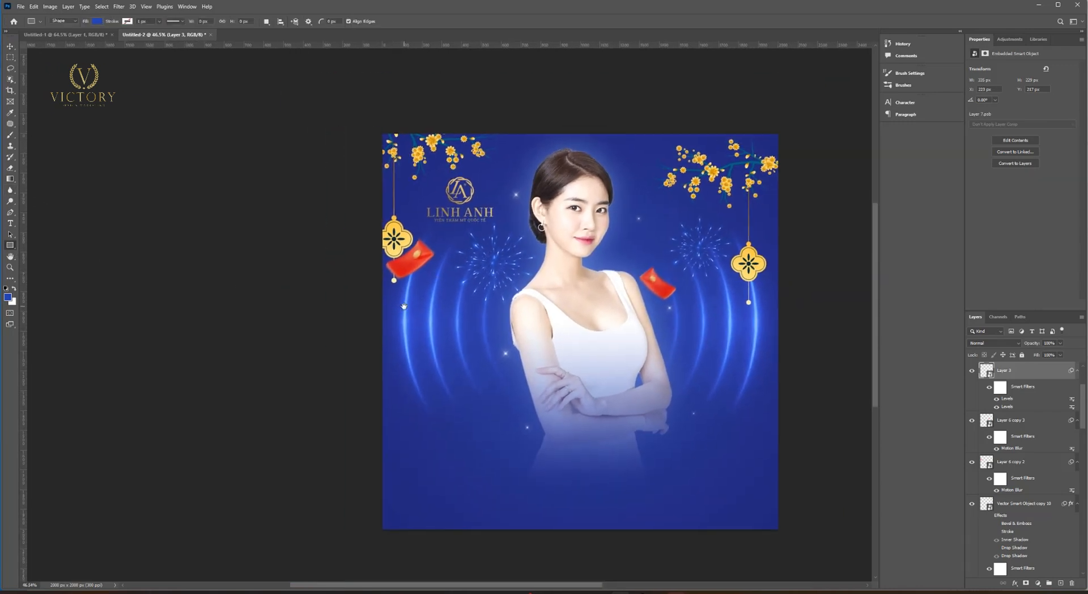
{"action": "scroll", "coordinate": [492, 255], "scroll_direction": "up", "scroll_amount": 3}
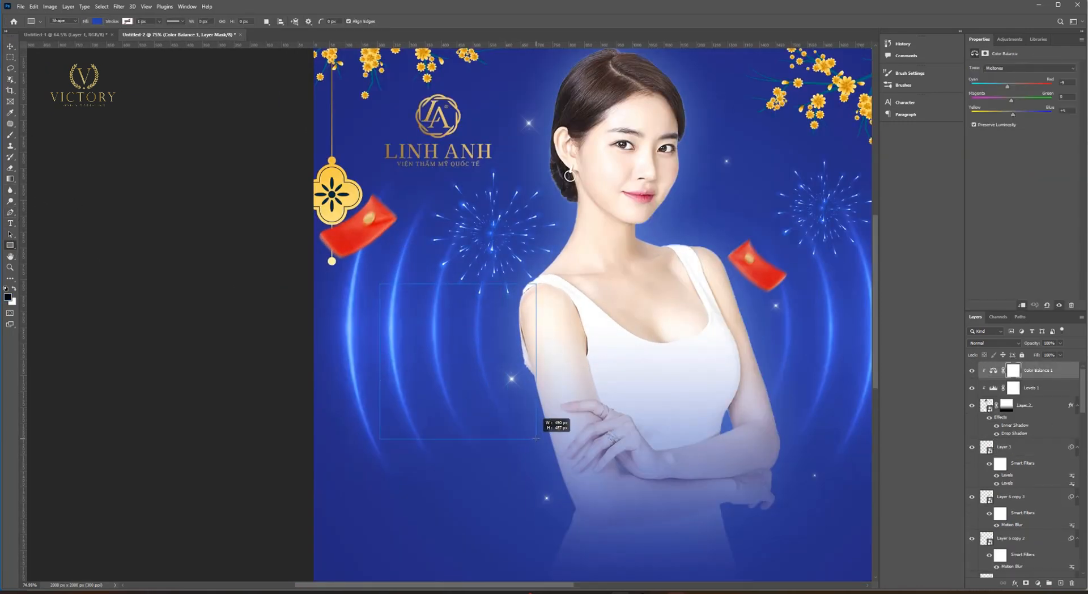
{"action": "left_click_drag", "start_coordinate": [531, 439], "coordinate": [532, 439]}
{"action": "left_click", "coordinate": [997, 128]}
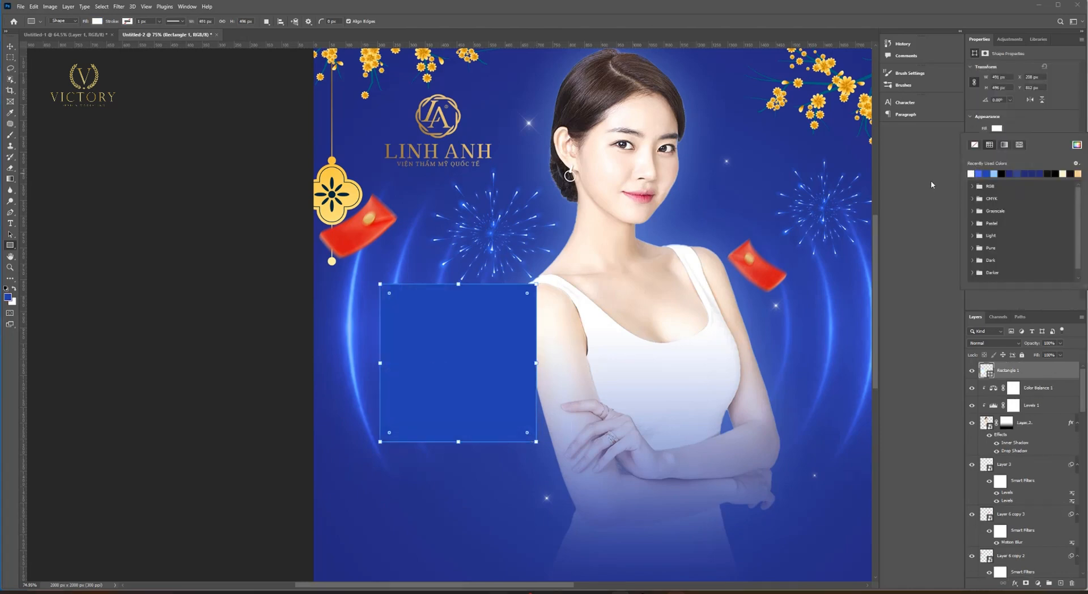
{"action": "left_click", "coordinate": [971, 174]}
Shift the white rectangle outward from the woman's arm and adjust its height with Free Transform.
{"action": "key", "text": "v"}
{"action": "left_click", "coordinate": [816, 221]}
{"action": "scroll", "coordinate": [400, 355], "scroll_direction": "down", "scroll_amount": 2}
{"action": "left_click_drag", "start_coordinate": [450, 369], "coordinate": [435, 366]}
{"action": "scroll", "coordinate": [435, 366], "scroll_direction": "up", "scroll_amount": 1}
{"action": "key", "text": "ctrl+t"}
{"action": "left_click_drag", "start_coordinate": [430, 425], "coordinate": [428, 340]}
{"action": "scroll", "coordinate": [427, 340], "scroll_direction": "up", "scroll_amount": 2}
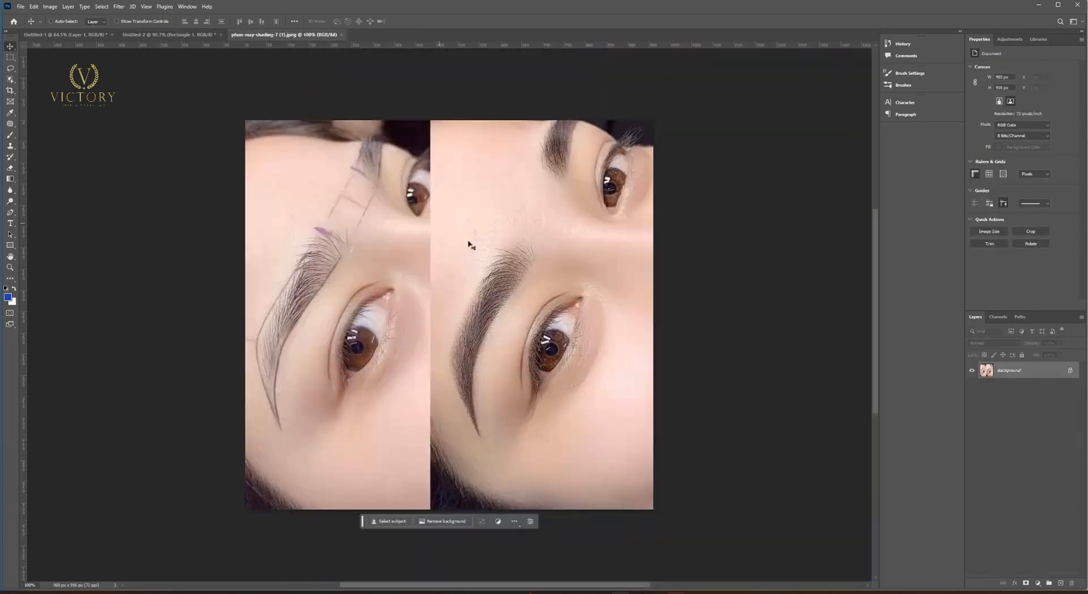
Bring the eyebrow before-and-after photo into the poster and rotate it so the brows lie horizontally.
{"action": "left_click_drag", "start_coordinate": [468, 244], "coordinate": [545, 306]}
{"action": "scroll", "coordinate": [545, 306], "scroll_direction": "down", "scroll_amount": 1}
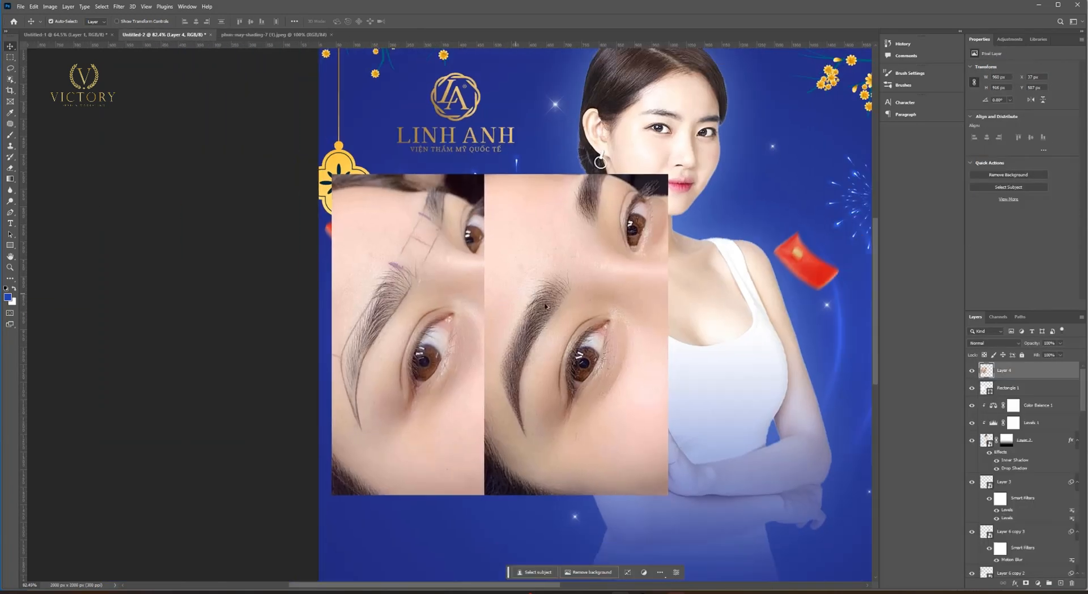
{"action": "key", "text": "ctrl+t"}
{"action": "left_click_drag", "start_coordinate": [696, 502], "coordinate": [490, 348]}
{"action": "key", "text": "Return"}
Scale and position the eyebrow photo so the finished brow and eye fit the width of the white rectangle.
{"action": "key", "text": "ctrl+t"}
{"action": "left_click_drag", "start_coordinate": [716, 273], "coordinate": [575, 275]}
{"action": "left_click_drag", "start_coordinate": [524, 309], "coordinate": [517, 316]}
{"action": "left_click_drag", "start_coordinate": [566, 280], "coordinate": [628, 279]}
{"action": "key", "text": "Return"}
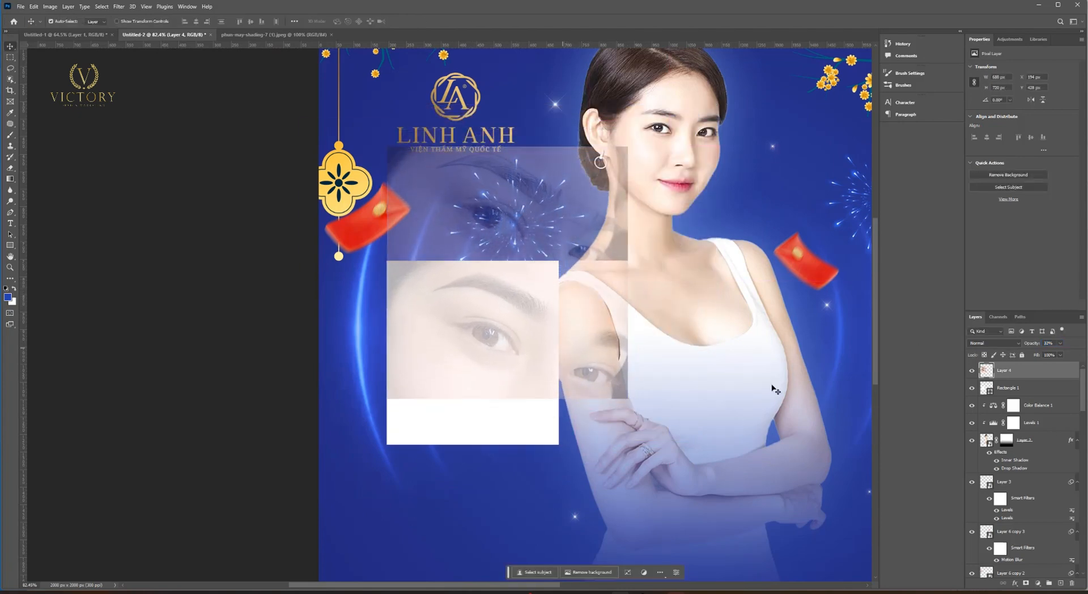
Copy the part of the full-opacity eyebrow photo inside the rectangle's outline to a new layer and hide the original photo.
{"action": "left_click", "coordinate": [988, 387], "text": "ctrl"}
{"action": "key", "text": "0"}
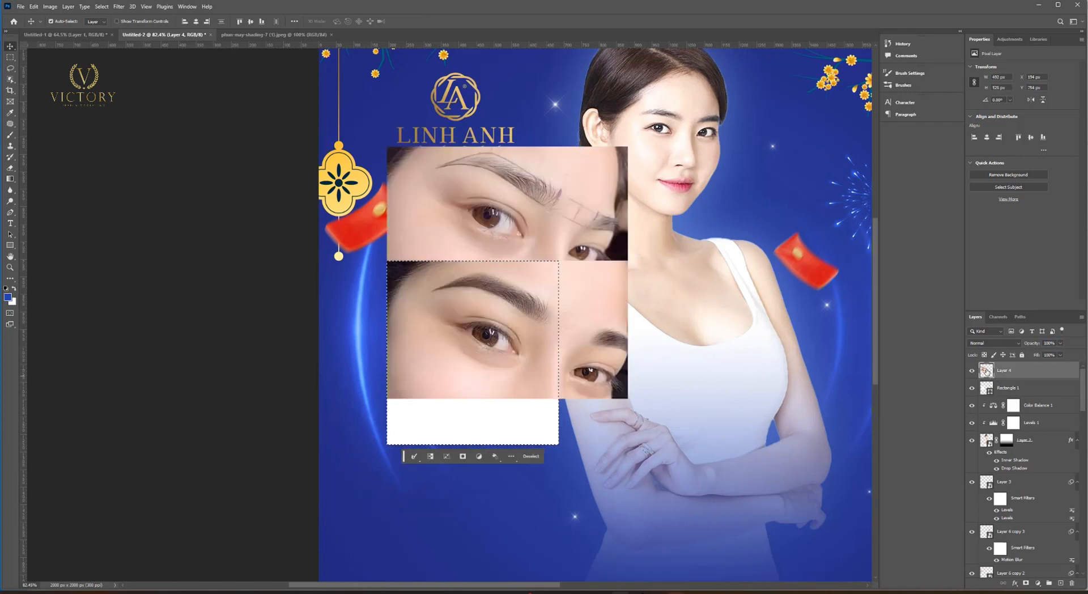
{"action": "key", "text": "ctrl+j"}
{"action": "left_click", "coordinate": [972, 388]}
{"action": "scroll", "coordinate": [492, 309], "scroll_direction": "up", "scroll_amount": 3}
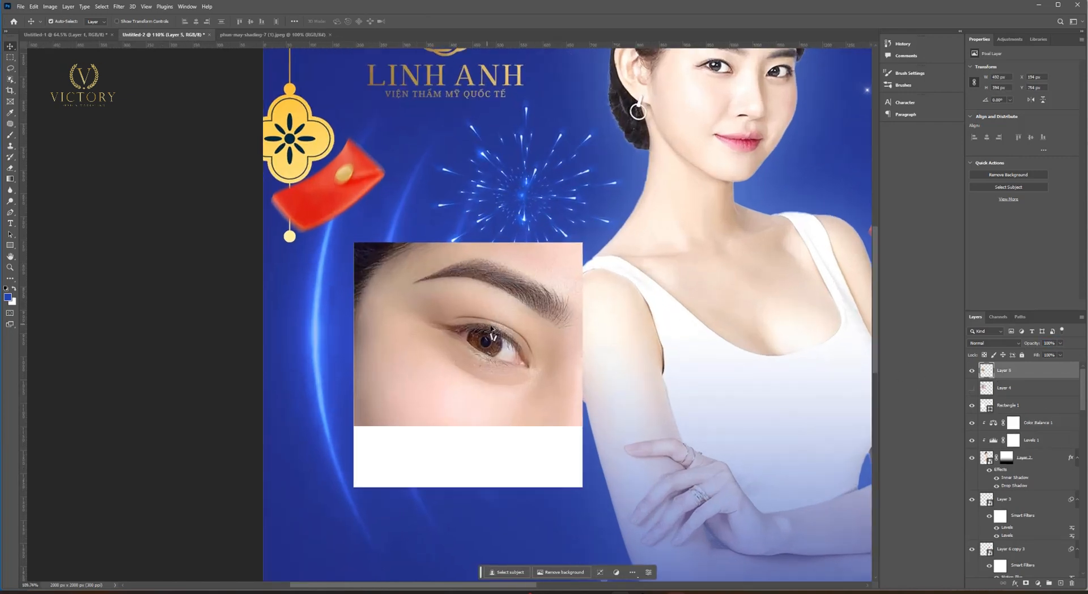
Convert the cropped eyebrow photo to a smart object and shrink it to leave an even white border.
{"action": "right_click", "coordinate": [1023, 372]}
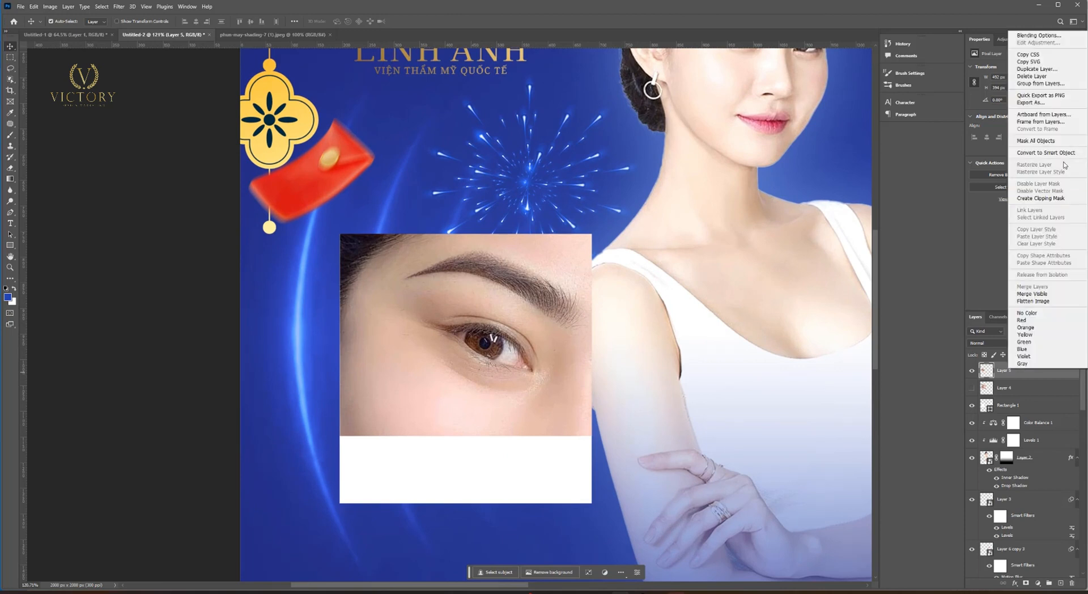
{"action": "left_click", "coordinate": [1043, 152]}
{"action": "key", "text": "ctrl+t"}
{"action": "mouse_move", "coordinate": [590, 335]}
{"action": "left_mouse_down"}
{"action": "mouse_move", "coordinate": [570, 340]}
{"action": "mouse_move", "coordinate": [584, 338]}
{"action": "left_mouse_up"}
{"action": "key", "text": "Return"}
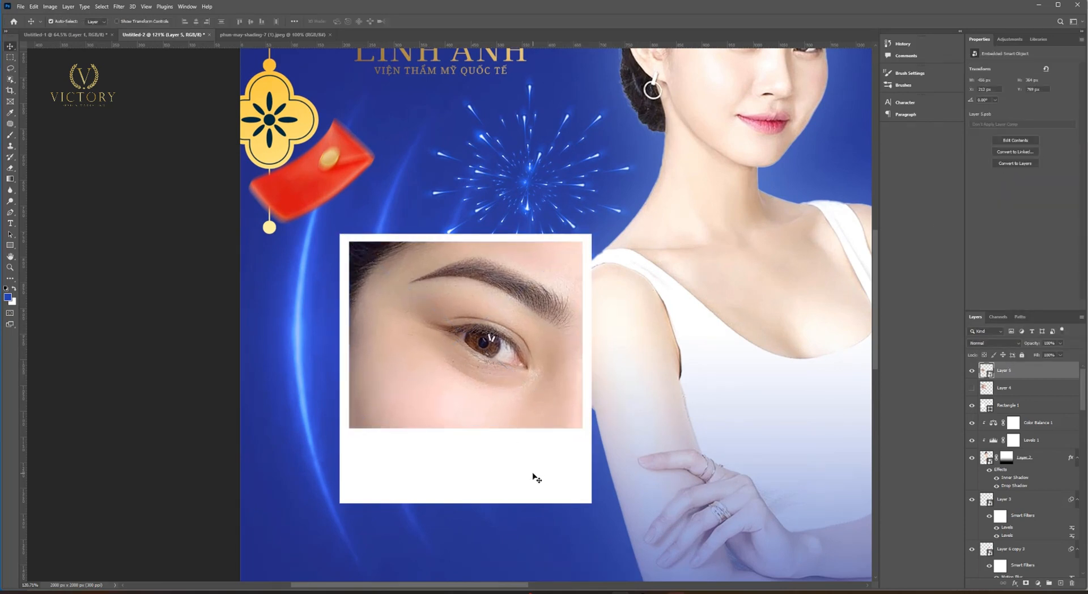
Shorten the white rectangle from its lower edge and delete the hidden original eyebrow photo layer.
{"action": "left_click", "coordinate": [534, 479]}
{"action": "key", "text": "ctrl+t"}
{"action": "left_click_drag", "start_coordinate": [466, 503], "coordinate": [471, 477]}
{"action": "key", "text": "Return"}
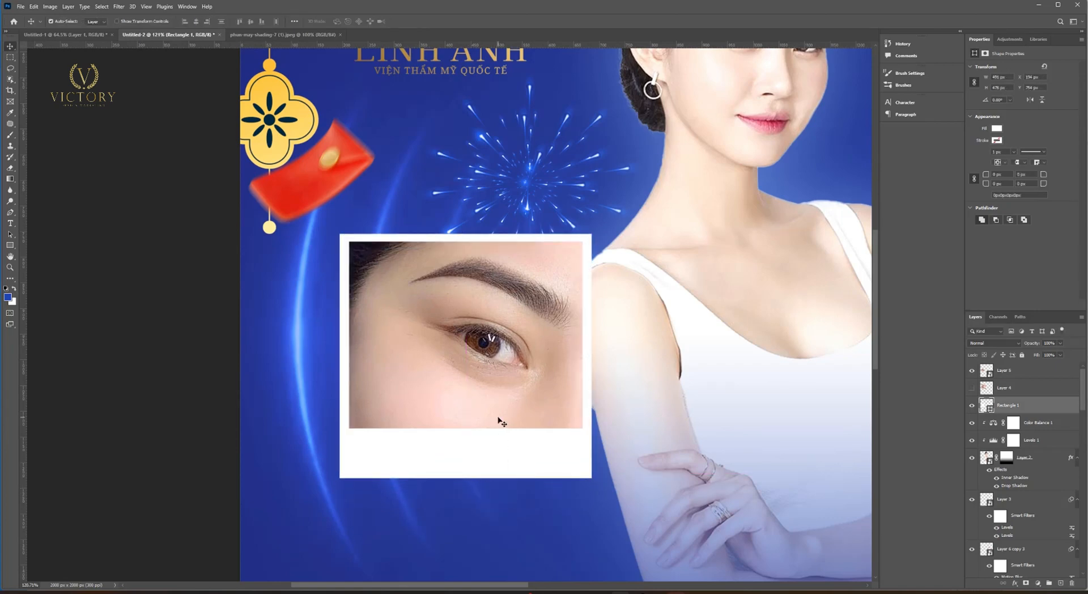
{"action": "scroll", "coordinate": [501, 422], "scroll_direction": "down", "scroll_amount": 5}
{"action": "left_click", "coordinate": [982, 390]}
{"action": "key", "text": "Delete"}
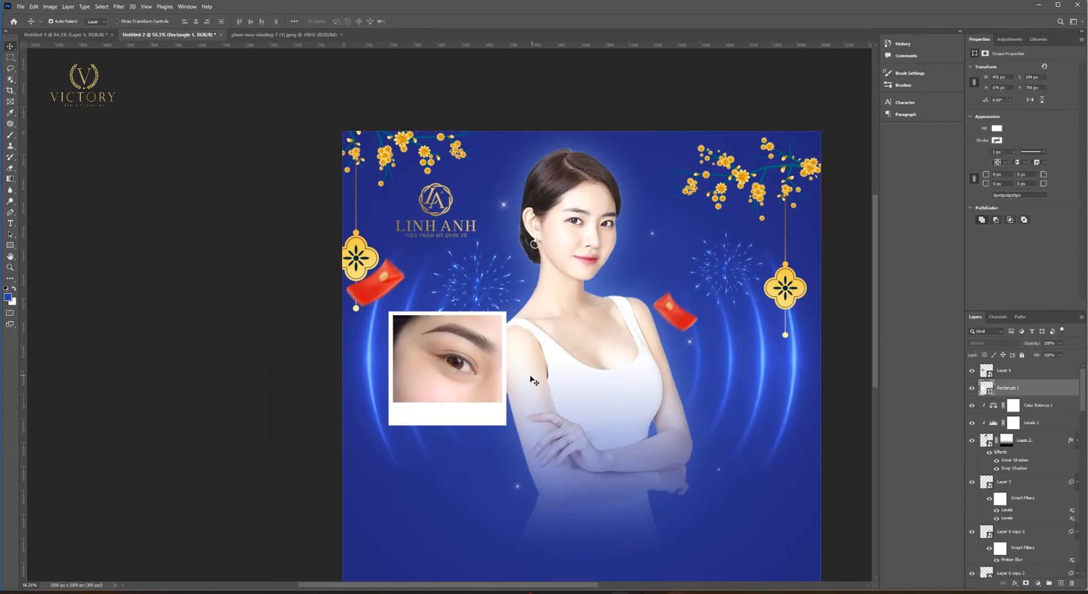
Shift the eyebrow photo and its white frame slightly together, merge them, and convert the result to a smart object.
{"action": "scroll", "coordinate": [502, 380], "scroll_direction": "up", "scroll_amount": 4}
{"action": "left_click", "coordinate": [454, 396]}
{"action": "left_click", "coordinate": [475, 436], "text": "shift"}
{"action": "left_click_drag", "start_coordinate": [475, 437], "coordinate": [460, 428]}
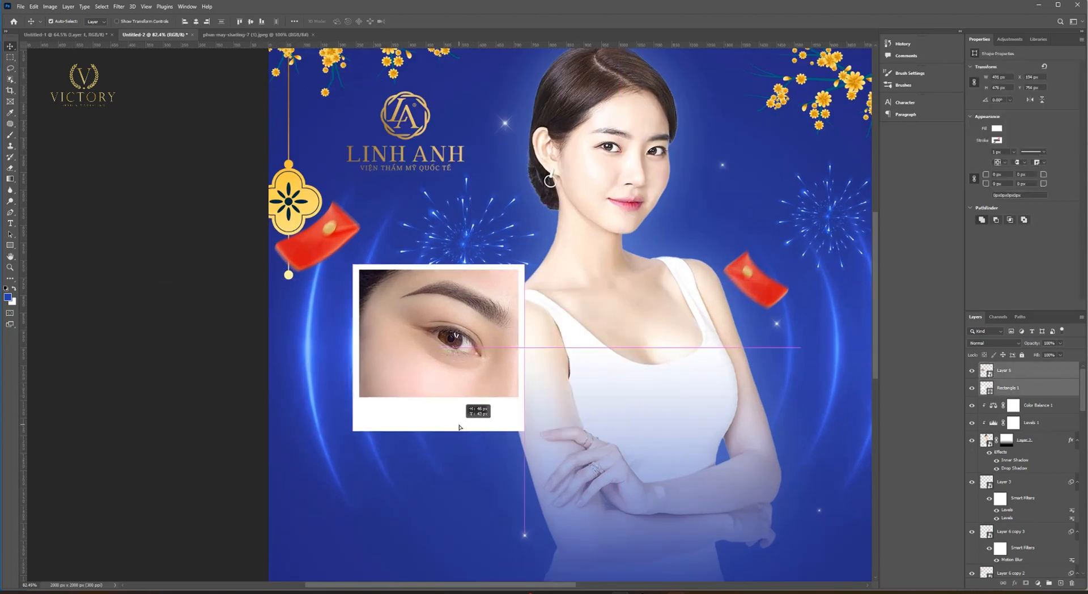
{"action": "key", "text": "ctrl+e"}
{"action": "right_click", "coordinate": [1008, 371]}
{"action": "left_click", "coordinate": [1055, 155]}
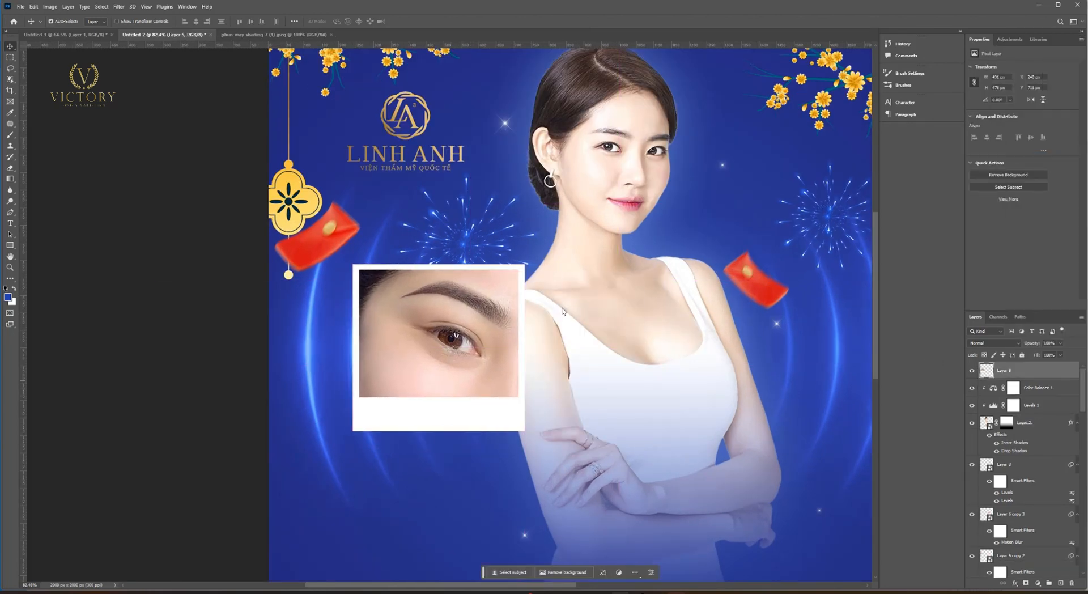
Warp the framed eyebrow photo so its left edge bows inward and its lower-right corner curls up.
{"action": "scroll", "coordinate": [466, 335], "scroll_direction": "down", "scroll_amount": 6}
{"action": "scroll", "coordinate": [456, 346], "scroll_direction": "up", "scroll_amount": 4}
{"action": "left_click_drag", "start_coordinate": [454, 352], "coordinate": [458, 339]}
{"action": "key", "text": "ctrl+t"}
{"action": "right_click", "coordinate": [444, 333]}
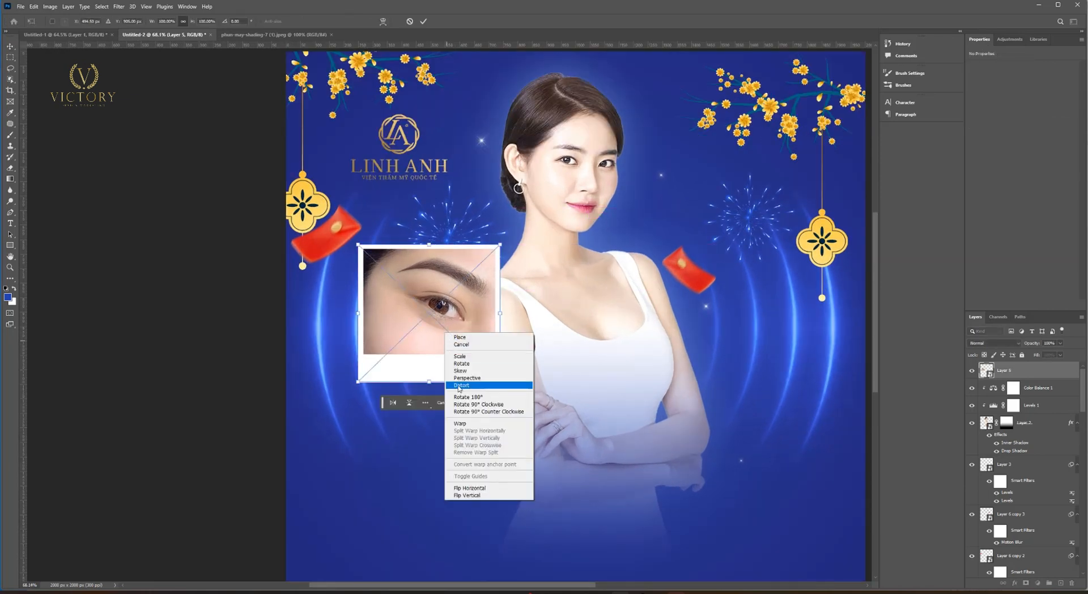
{"action": "left_click", "coordinate": [460, 424]}
{"action": "scroll", "coordinate": [352, 347], "scroll_direction": "up", "scroll_amount": 3}
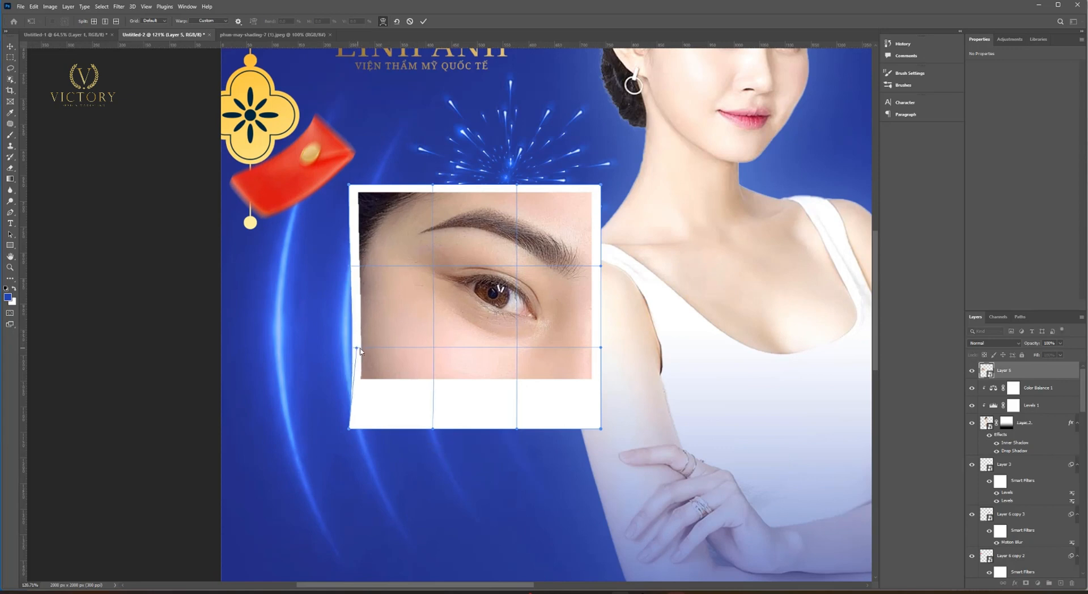
{"action": "left_click_drag", "start_coordinate": [351, 273], "coordinate": [363, 265]}
{"action": "left_click_drag", "start_coordinate": [602, 429], "coordinate": [529, 359]}
{"action": "key", "text": "Return"}
Scale the warped eyebrow frame down slightly and rotate it about 2.4° counterclockwise beside the woman's shoulder.
{"action": "scroll", "coordinate": [522, 360], "scroll_direction": "down", "scroll_amount": 3}
{"action": "key", "text": "ctrl+t"}
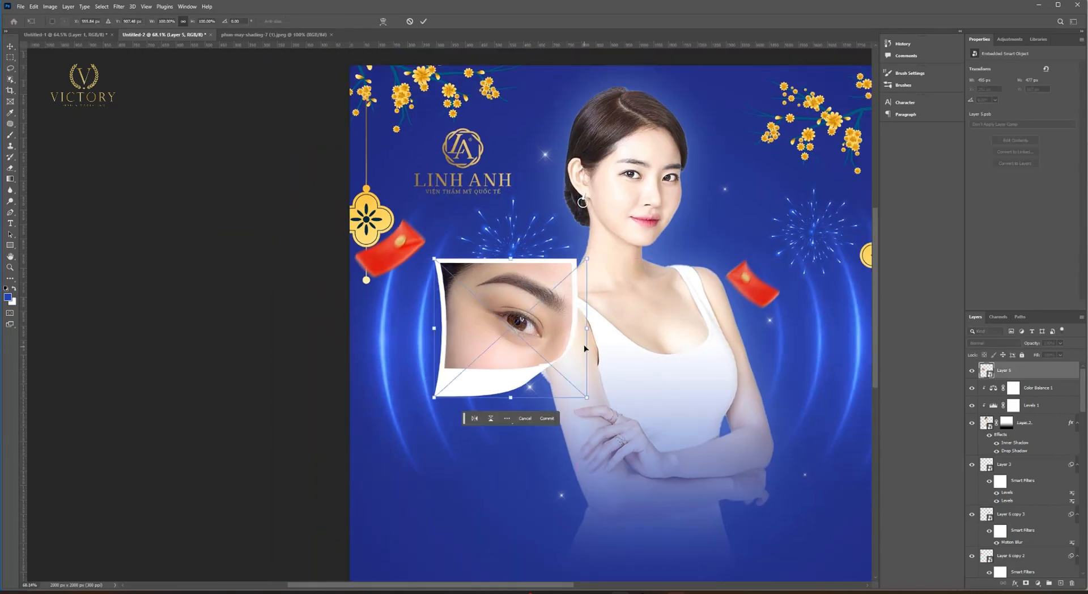
{"action": "mouse_move", "coordinate": [587, 335]}
{"action": "left_mouse_down"}
{"action": "mouse_move", "coordinate": [573, 335]}
{"action": "mouse_move", "coordinate": [582, 330]}
{"action": "left_mouse_up"}
{"action": "left_click_drag", "start_coordinate": [540, 346], "coordinate": [530, 338]}
{"action": "key", "text": "Return"}
{"action": "scroll", "coordinate": [530, 355], "scroll_direction": "down", "scroll_amount": 2}
Place an offset copy of the eyebrow frame behind the original and darken it to solid black with Hue/Saturation.
{"action": "scroll", "coordinate": [532, 355], "scroll_direction": "up", "scroll_amount": 15}
{"action": "key", "text": "ctrl+["}
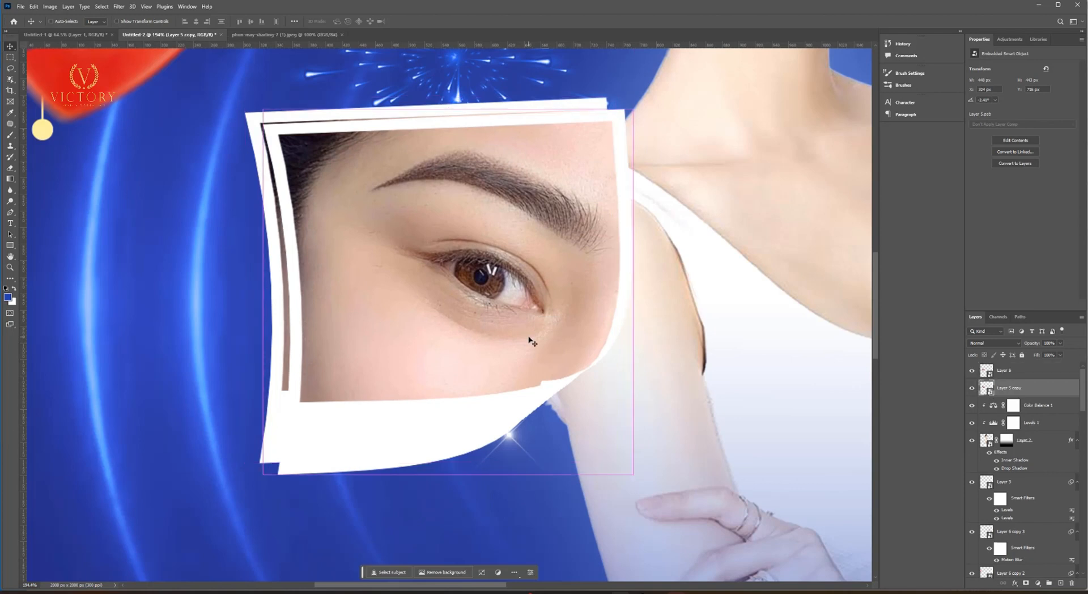
{"action": "key", "text": "ctrl+l"}
{"action": "left_click_drag", "start_coordinate": [663, 309], "coordinate": [618, 310]}
{"action": "left_click", "coordinate": [760, 223]}
{"action": "scroll", "coordinate": [591, 286], "scroll_direction": "down", "scroll_amount": 5}
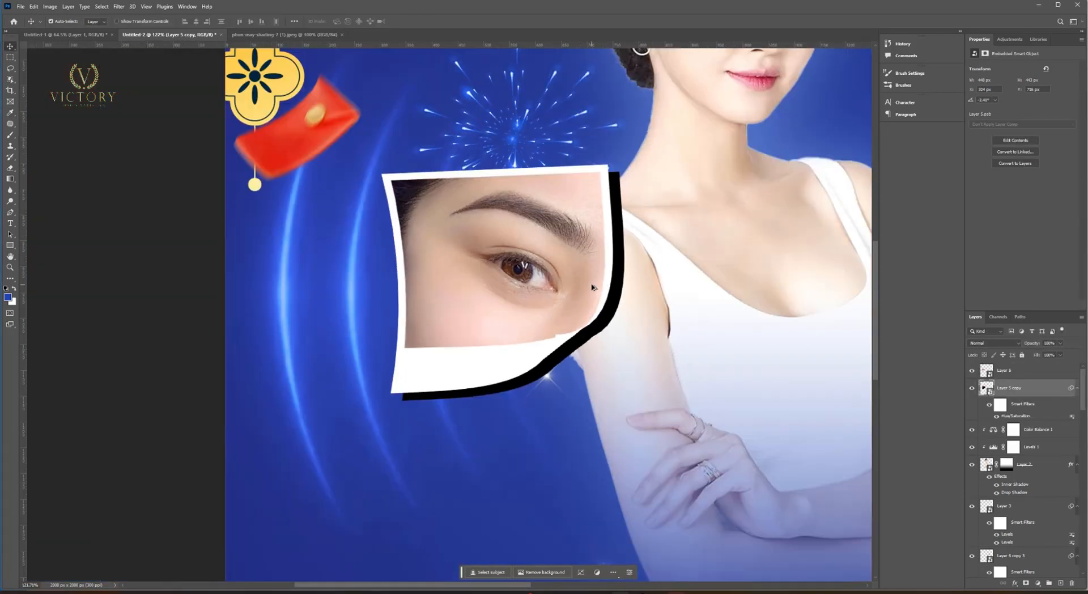
Warp the black copy so it stays hidden at the left and shows past the frame's right and curled edges.
{"action": "scroll", "coordinate": [535, 347], "scroll_direction": "down", "scroll_amount": 3}
{"action": "key", "text": "ctrl+t"}
{"action": "right_click", "coordinate": [498, 352]}
{"action": "left_click", "coordinate": [538, 444]}
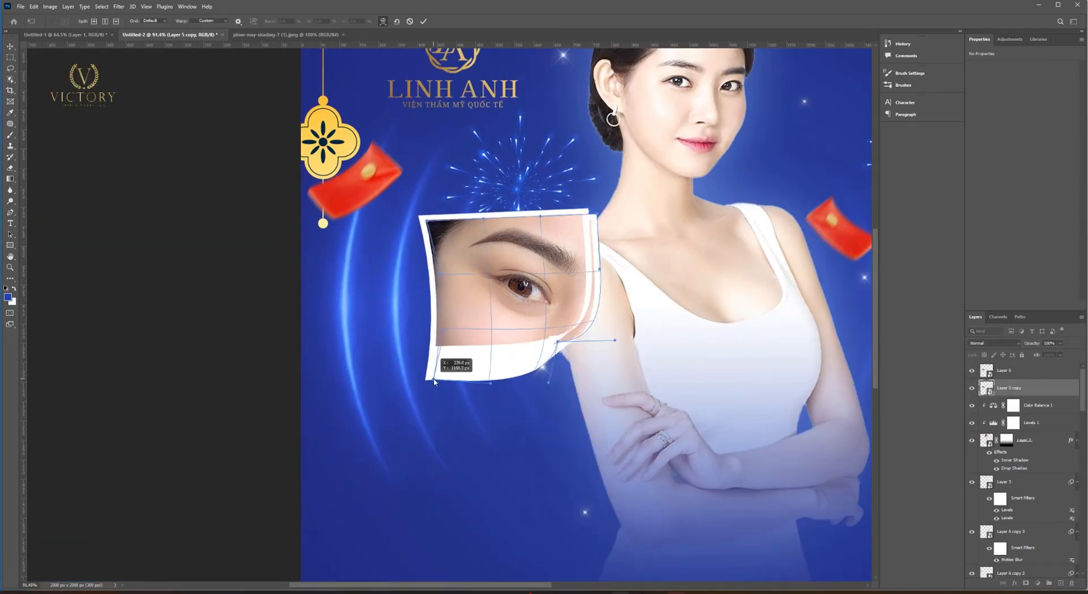
{"action": "left_click_drag", "start_coordinate": [576, 339], "coordinate": [591, 337]}
{"action": "key", "text": "Return"}
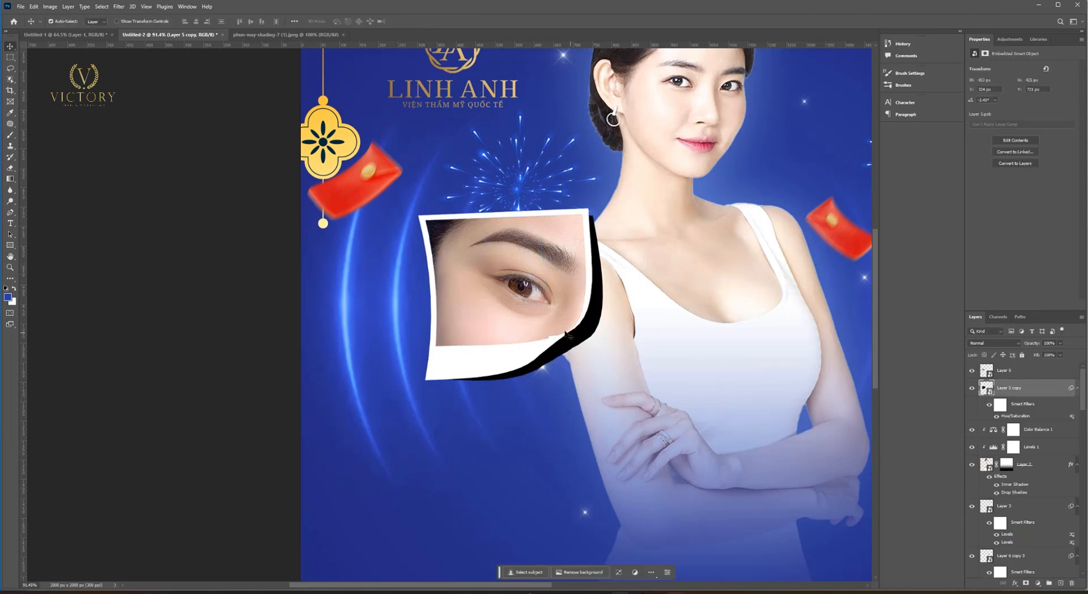
Turn the black copy into a soft shadow by applying Gaussian Blur and lowering its opacity until it is faint.
{"action": "scroll", "coordinate": [560, 324], "scroll_direction": "up", "scroll_amount": 2}
{"action": "left_click_drag", "start_coordinate": [1020, 355], "coordinate": [1010, 356]}
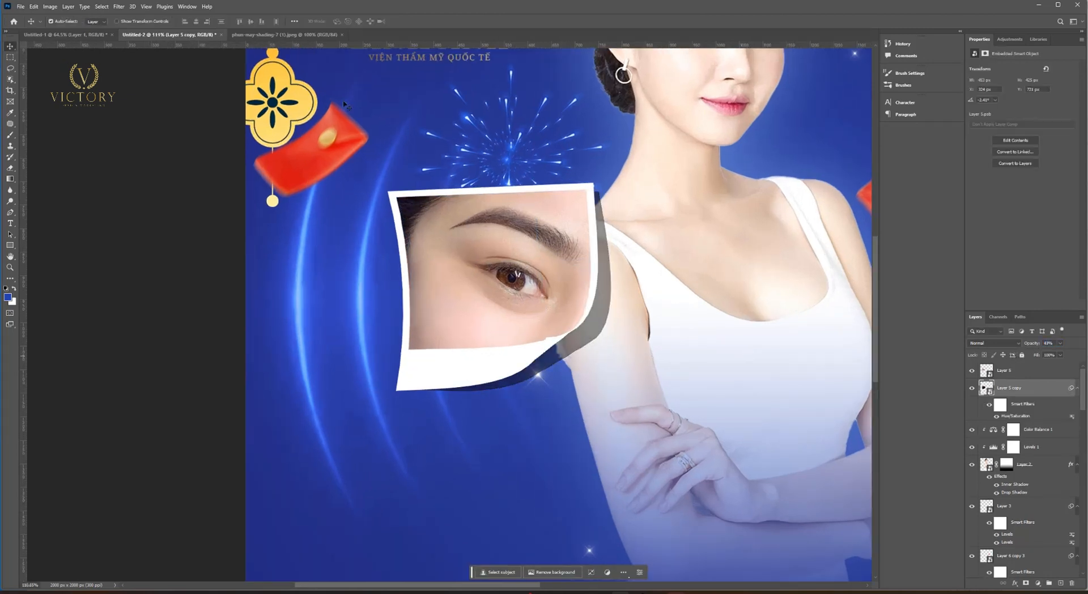
{"action": "left_click", "coordinate": [119, 6]}
{"action": "left_click", "coordinate": [245, 148]}
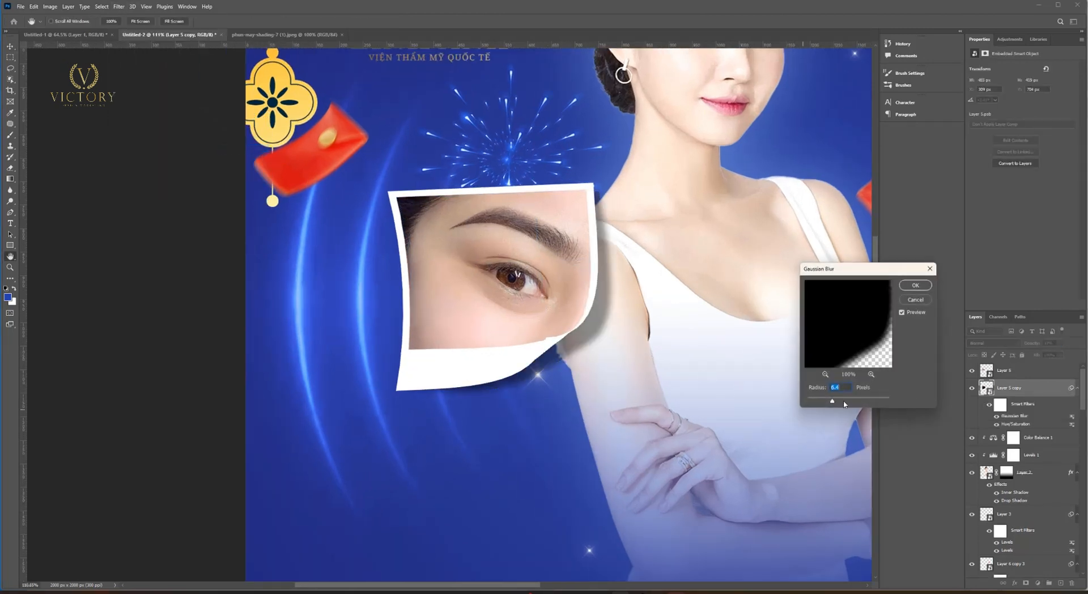
{"action": "left_click", "coordinate": [914, 285]}
{"action": "left_click_drag", "start_coordinate": [1037, 343], "coordinate": [1019, 351]}
{"action": "left_click_drag", "start_coordinate": [613, 311], "coordinate": [534, 332]}
{"action": "scroll", "coordinate": [541, 299], "scroll_direction": "down", "scroll_amount": 3}
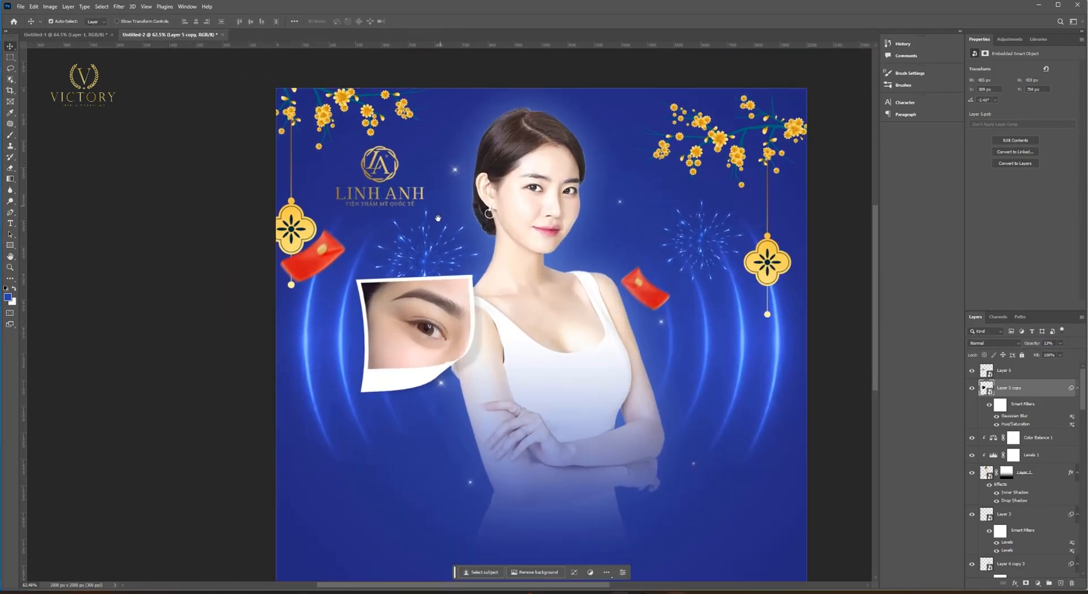
Draw a white rectangle about 470 px wide and 460 px high over the woman's arm on the poster's right side.
{"action": "left_click_drag", "start_coordinate": [438, 218], "coordinate": [412, 138]}
{"action": "scroll", "coordinate": [412, 139], "scroll_direction": "up", "scroll_amount": 2}
{"action": "key", "text": "alt+bracketright"}
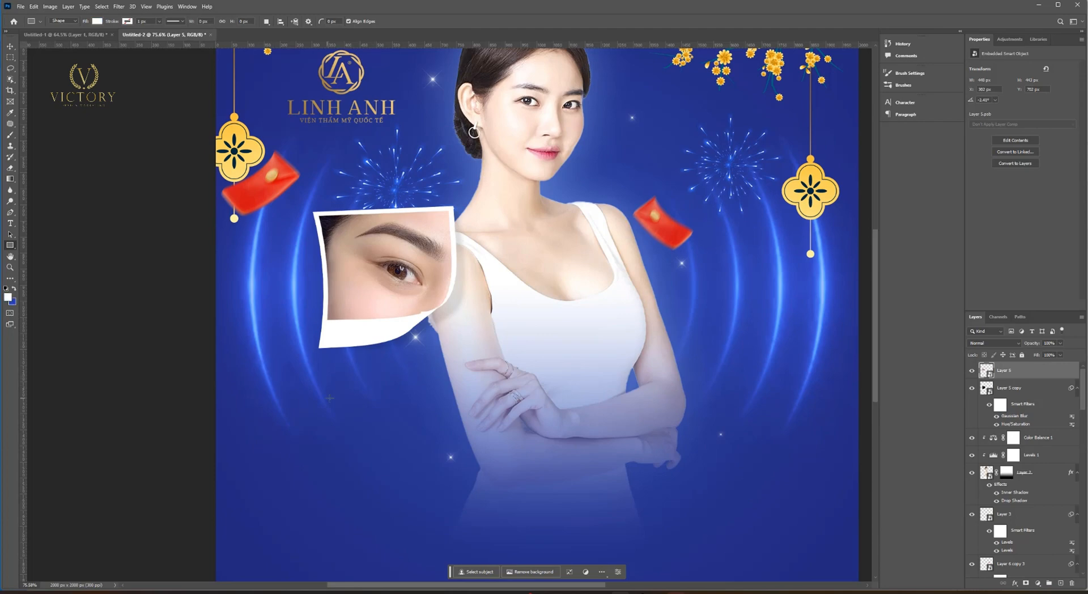
{"action": "left_click_drag", "start_coordinate": [648, 280], "coordinate": [797, 427]}
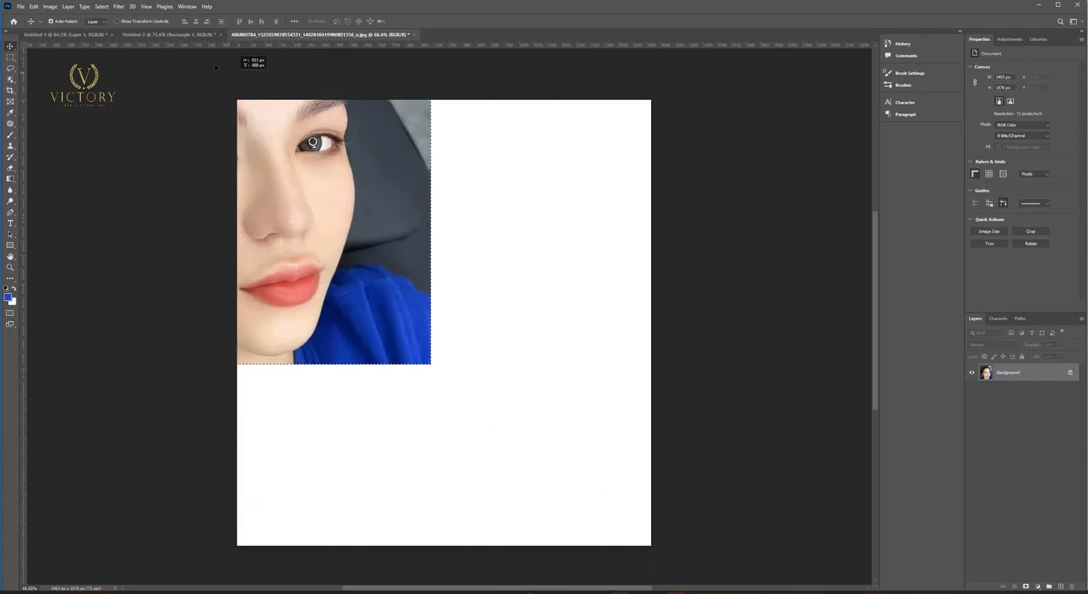
Bring the woman's face close-up photo into the poster above the new white rectangle and make it semi-transparent.
{"action": "left_click", "coordinate": [151, 37]}
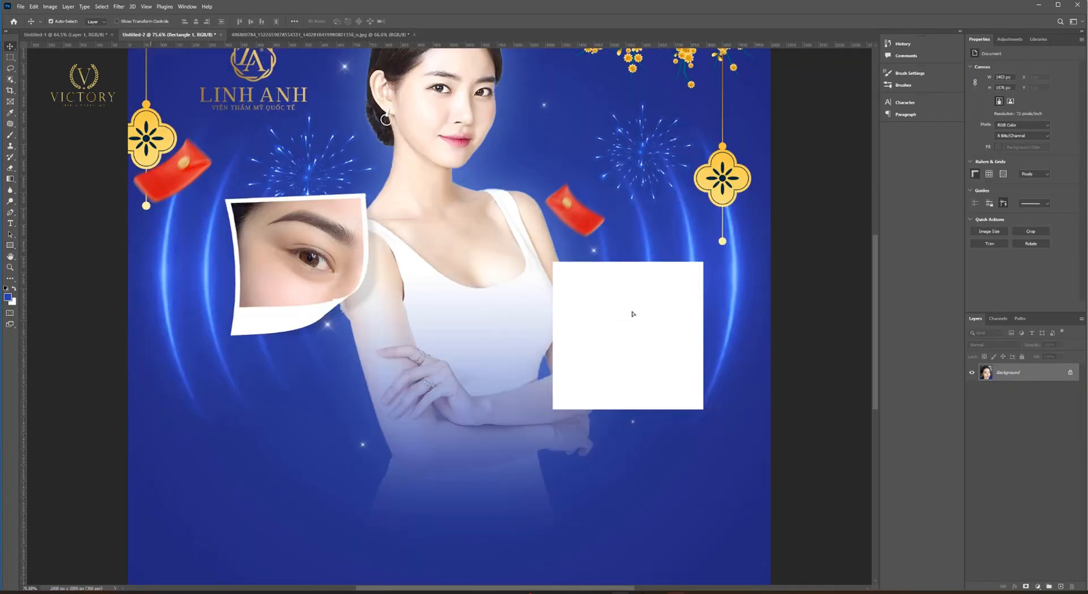
{"action": "left_click_drag", "start_coordinate": [634, 313], "coordinate": [633, 314]}
{"action": "left_click_drag", "start_coordinate": [1027, 351], "coordinate": [1007, 352]}
{"action": "mouse_move", "coordinate": [766, 338]}
{"action": "left_mouse_down"}
{"action": "mouse_move", "coordinate": [754, 343]}
{"action": "mouse_move", "coordinate": [769, 351]}
{"action": "left_mouse_up"}
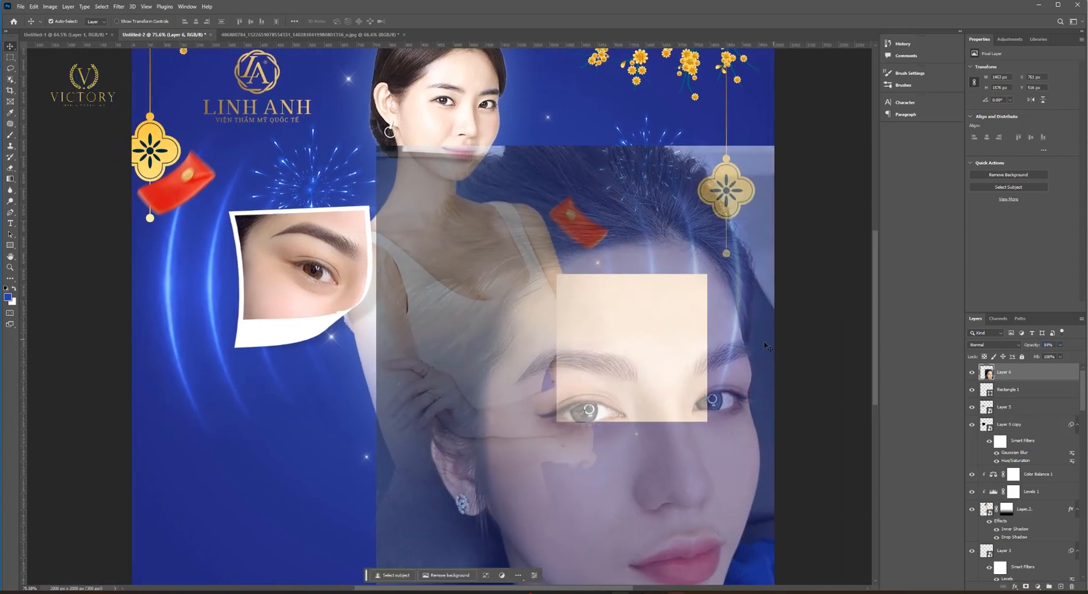
Scale and position the face photo so it matches the white rectangle's width and leaves a strip below.
{"action": "key", "text": "ctrl+t"}
{"action": "left_click_drag", "start_coordinate": [846, 399], "coordinate": [676, 392], "text": "alt"}
{"action": "left_click_drag", "start_coordinate": [662, 381], "coordinate": [568, 291]}
{"action": "scroll", "coordinate": [600, 390], "scroll_direction": "up", "scroll_amount": 7}
{"action": "left_click_drag", "start_coordinate": [663, 318], "coordinate": [656, 271]}
{"action": "key", "text": "Return"}
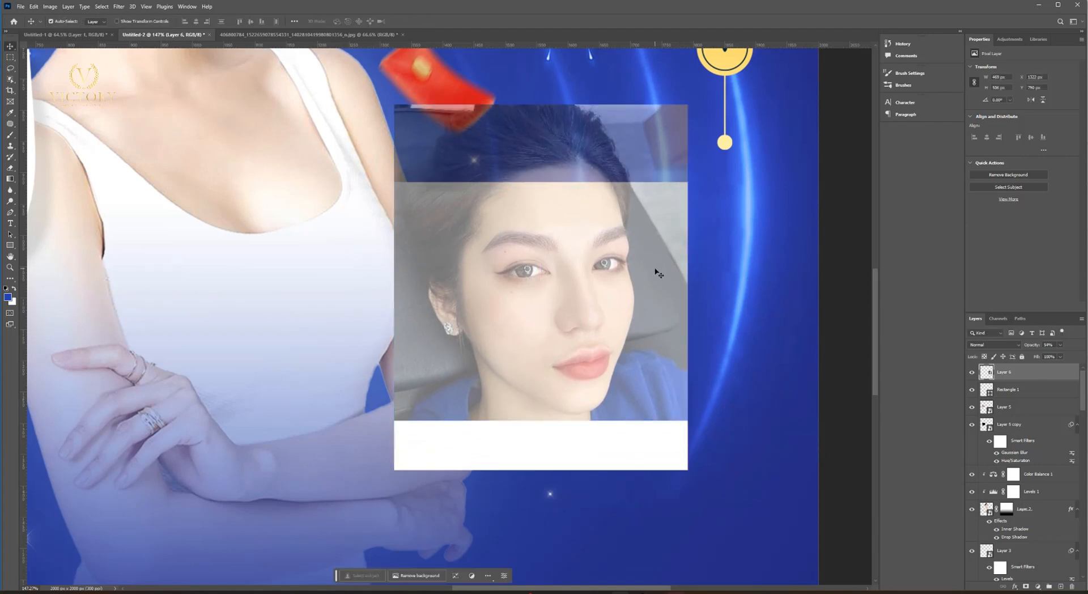
Copy the full-opacity face photo area inside the rectangle's outline to a new layer and delete the original photo layer.
{"action": "left_click", "coordinate": [991, 392], "text": "ctrl"}
{"action": "scroll", "coordinate": [545, 311], "scroll_direction": "down", "scroll_amount": 1}
{"action": "key", "text": "ctrl+j"}
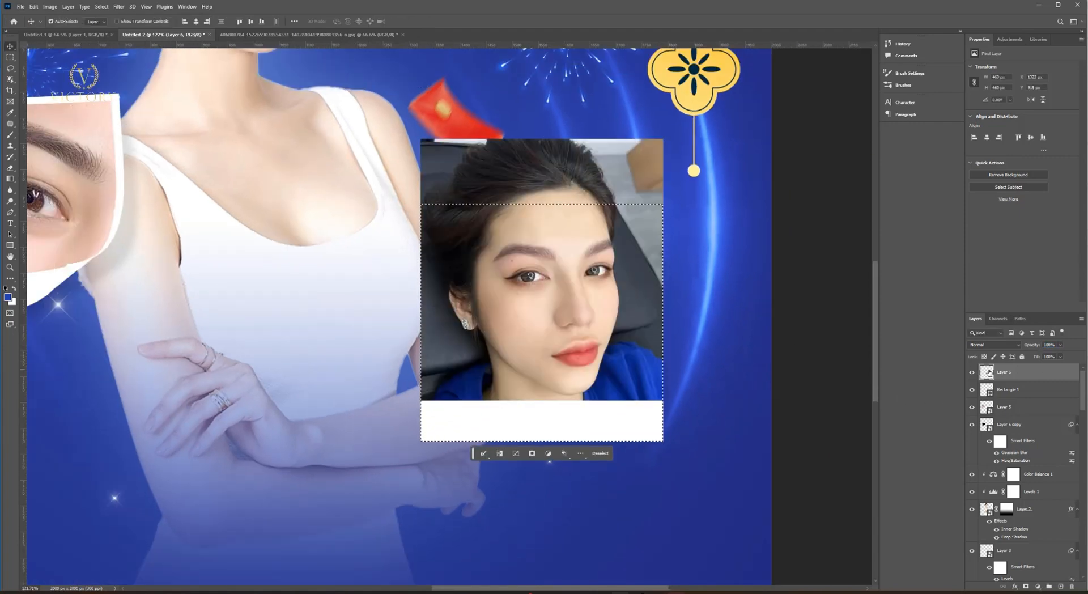
{"action": "left_click_drag", "start_coordinate": [462, 168], "coordinate": [212, 162]}
{"action": "key", "text": "Delete"}
Convert the cropped face photo to a smart object and shrink it to leave an even white border.
{"action": "right_click", "coordinate": [1027, 373]}
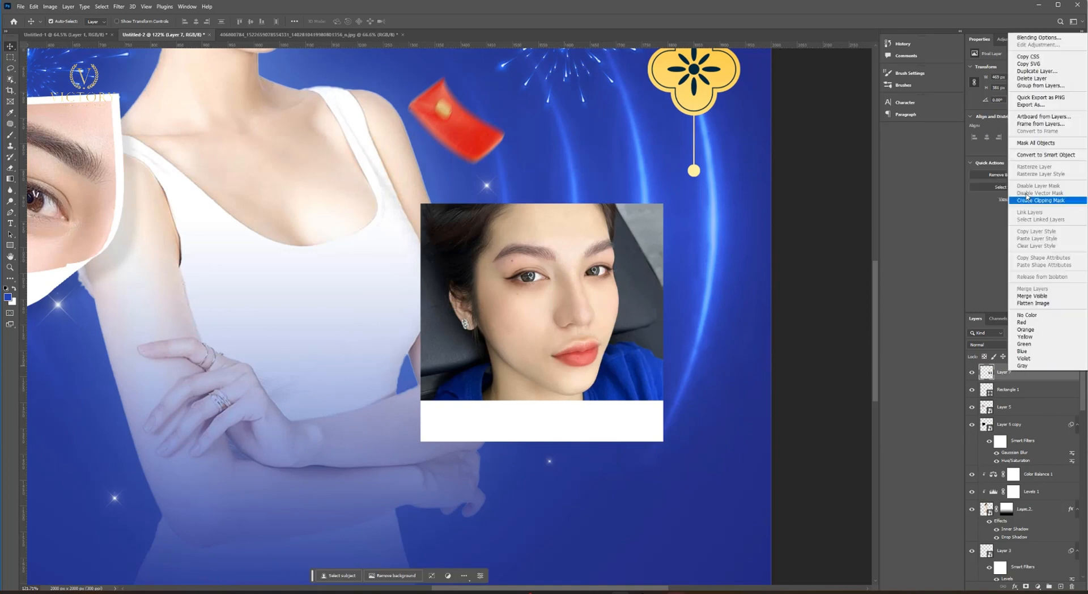
{"action": "left_click", "coordinate": [1047, 155]}
{"action": "scroll", "coordinate": [580, 314], "scroll_direction": "up", "scroll_amount": 1}
{"action": "key", "text": "ctrl+t"}
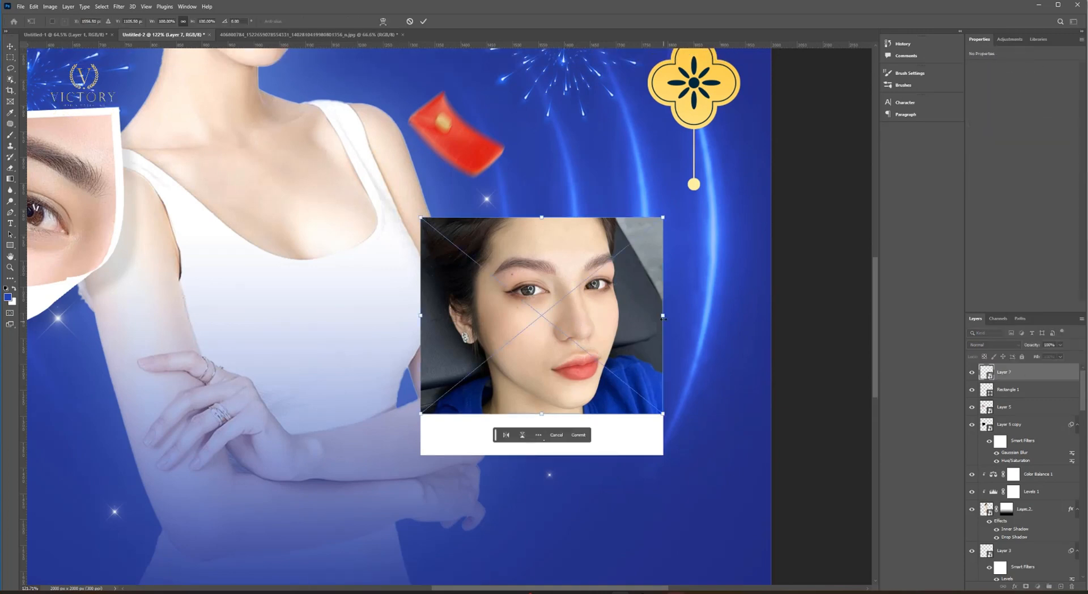
{"action": "left_click_drag", "start_coordinate": [663, 315], "coordinate": [656, 322]}
{"action": "key", "text": "Return"}
{"action": "scroll", "coordinate": [623, 428], "scroll_direction": "down", "scroll_amount": 2}
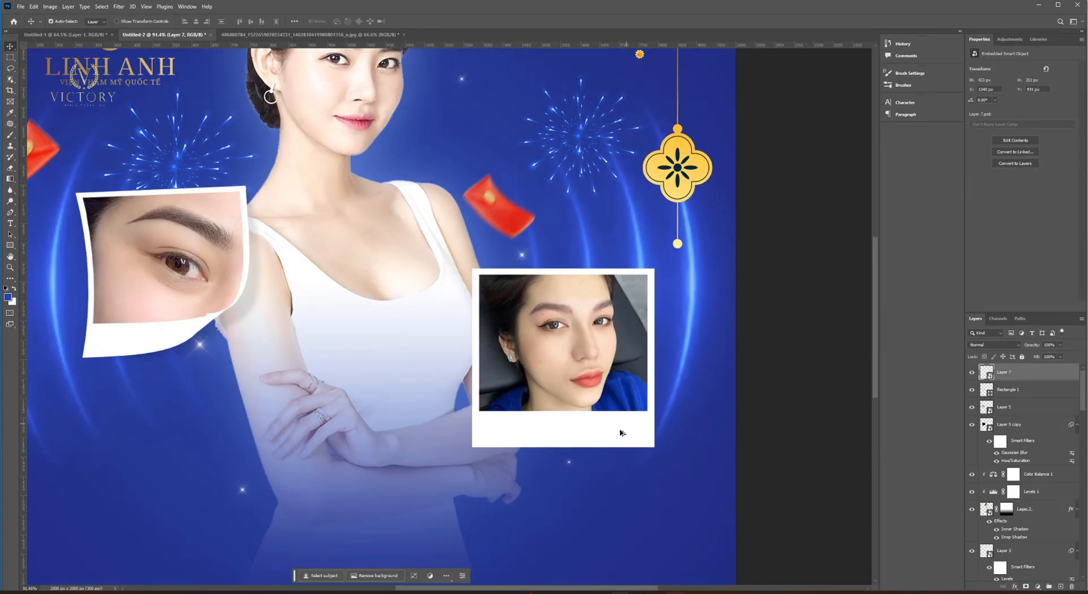
Merge the face photo with its white rectangle, convert it to a smart object, and move it up slightly.
{"action": "right_click", "coordinate": [999, 381]}
{"action": "left_click", "coordinate": [1059, 159]}
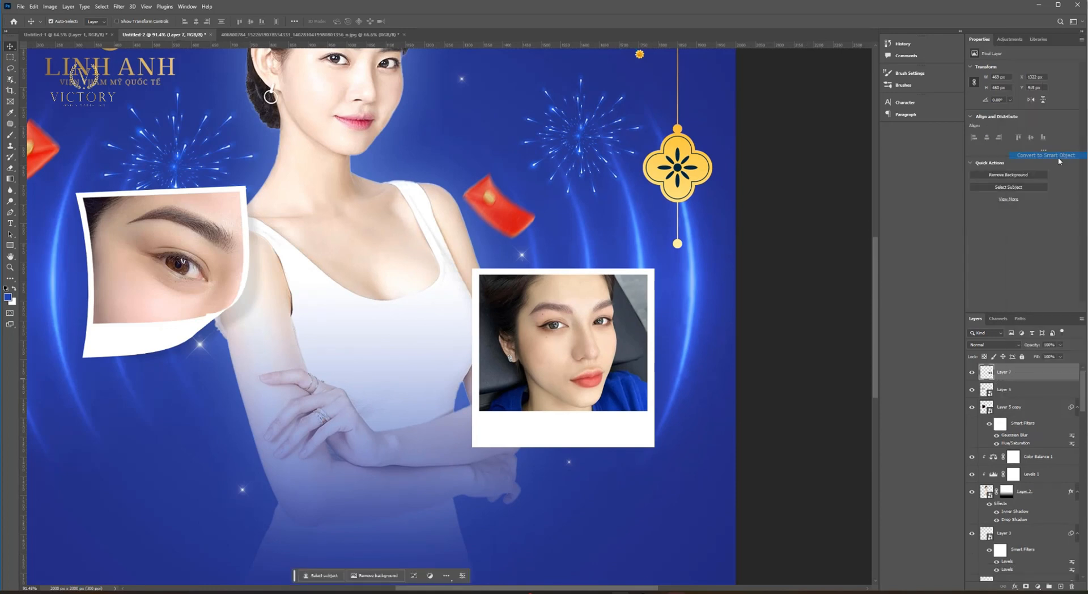
{"action": "left_click_drag", "start_coordinate": [603, 342], "coordinate": [602, 324]}
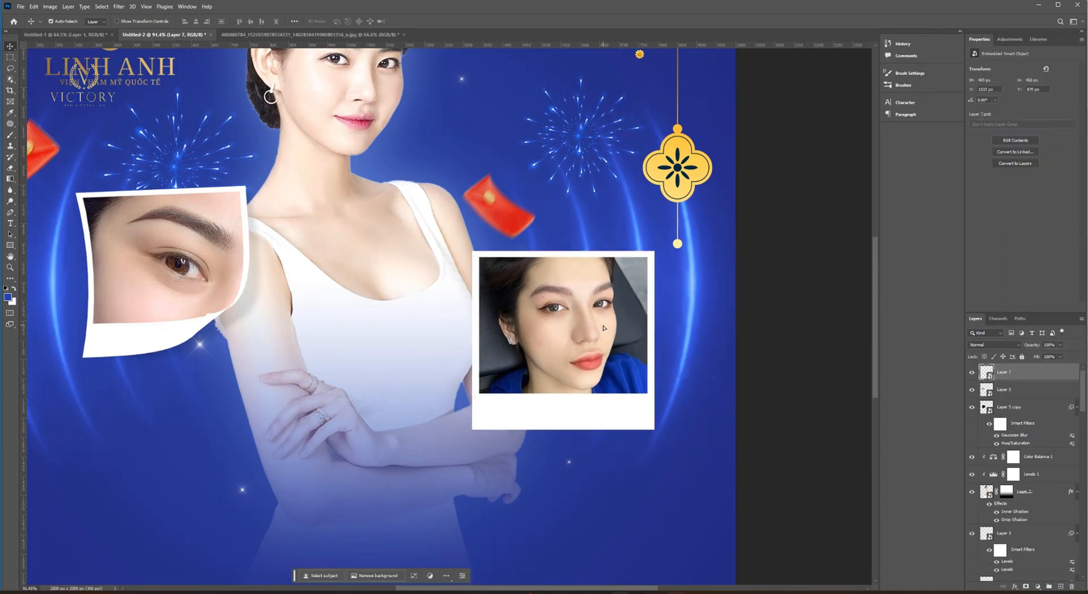
Warp the framed face photo so its right edge bows inward and its lower-left corner curls up.
{"action": "key", "text": "ctrl+t"}
{"action": "right_click", "coordinate": [597, 332]}
{"action": "left_click", "coordinate": [613, 422]}
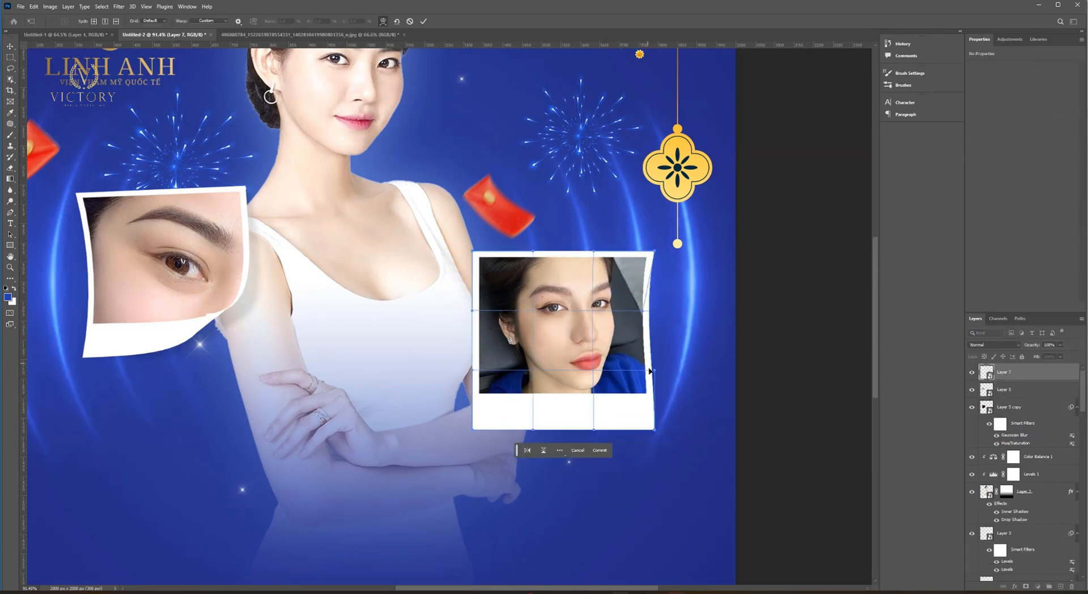
{"action": "left_click_drag", "start_coordinate": [473, 429], "coordinate": [491, 402]}
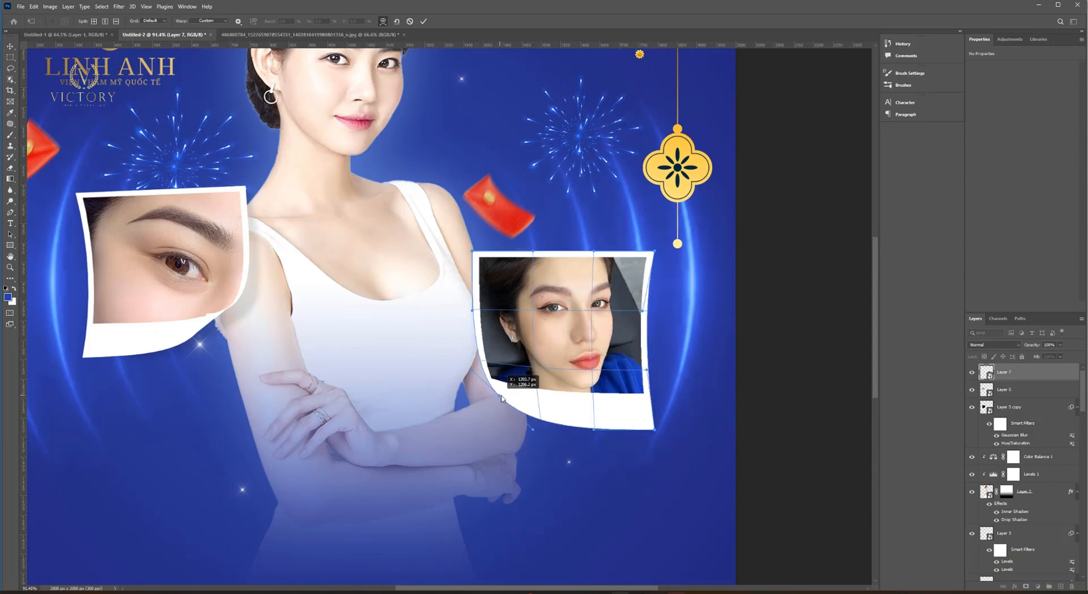
{"action": "left_click_drag", "start_coordinate": [513, 286], "coordinate": [507, 279]}
{"action": "key", "text": "ctrl+z"}
{"action": "left_click_drag", "start_coordinate": [585, 316], "coordinate": [577, 315]}
{"action": "left_click_drag", "start_coordinate": [655, 251], "coordinate": [651, 257]}
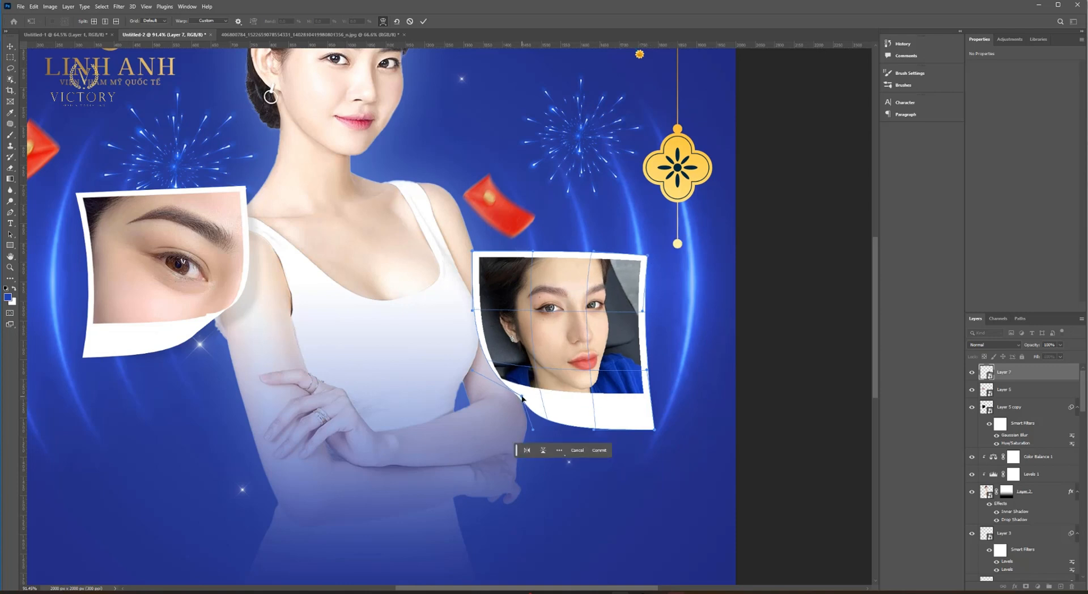
{"action": "key", "text": "Return"}
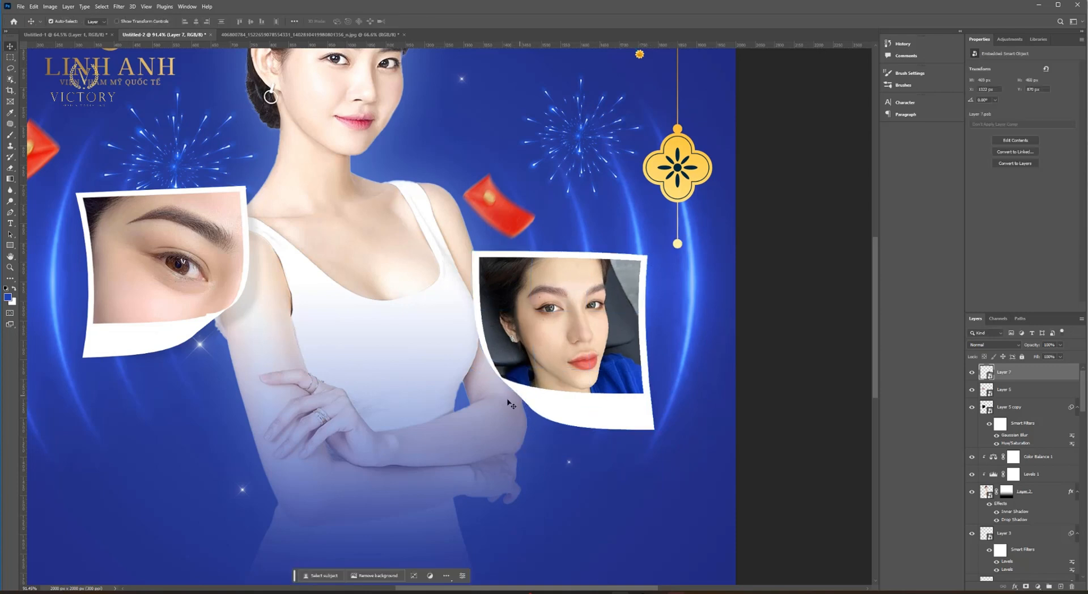
Place a copy of the face frame behind it, offset to the lower left, and darken it to black with Hue/Saturation.
{"action": "left_click_drag", "start_coordinate": [483, 396], "coordinate": [609, 395]}
{"action": "scroll", "coordinate": [675, 387], "scroll_direction": "up", "scroll_amount": 7}
{"action": "left_click_drag", "start_coordinate": [668, 352], "coordinate": [592, 356]}
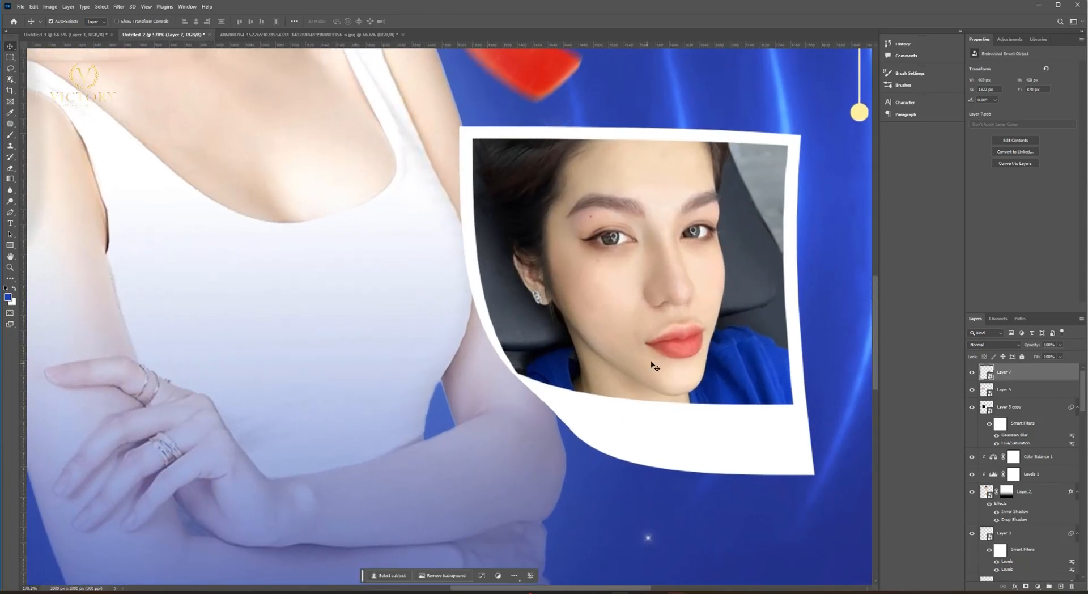
{"action": "scroll", "coordinate": [657, 360], "scroll_direction": "down", "scroll_amount": 1}
{"action": "left_click_drag", "start_coordinate": [701, 348], "coordinate": [675, 359]}
{"action": "key", "text": "ctrl+bracketleft"}
{"action": "key", "text": "ctrl+u"}
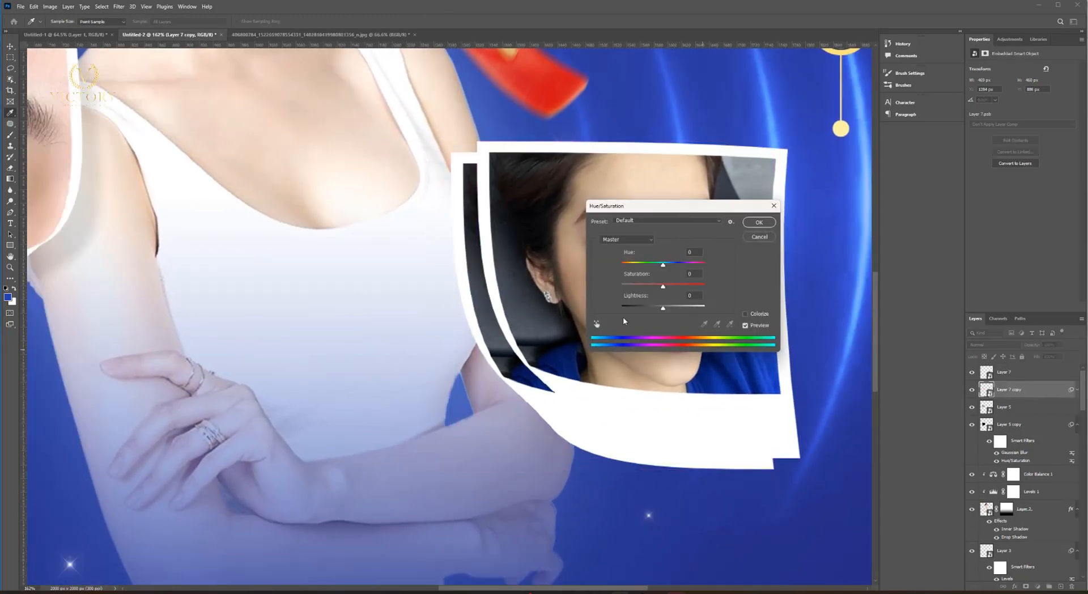
{"action": "left_click_drag", "start_coordinate": [624, 312], "coordinate": [601, 313]}
{"action": "left_click", "coordinate": [758, 223]}
Soften the face frame's black copy with Gaussian Blur and reduce its opacity to form a subtle shadow.
{"action": "scroll", "coordinate": [411, 224], "scroll_direction": "down", "scroll_amount": 3}
{"action": "left_click", "coordinate": [118, 6]}
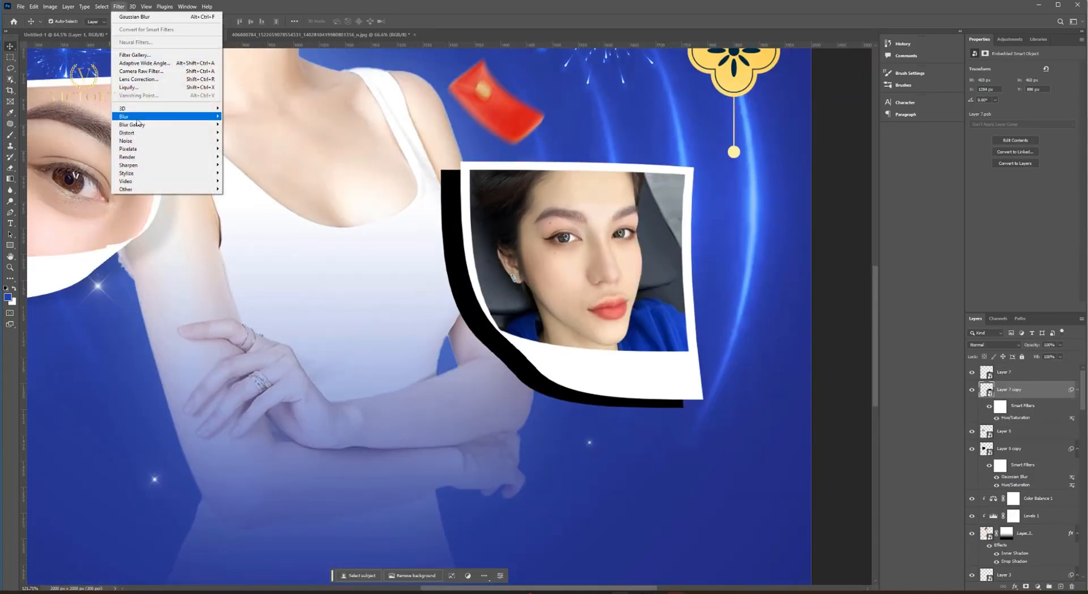
{"action": "mouse_move", "coordinate": [136, 110]}
{"action": "left_click", "coordinate": [244, 140]}
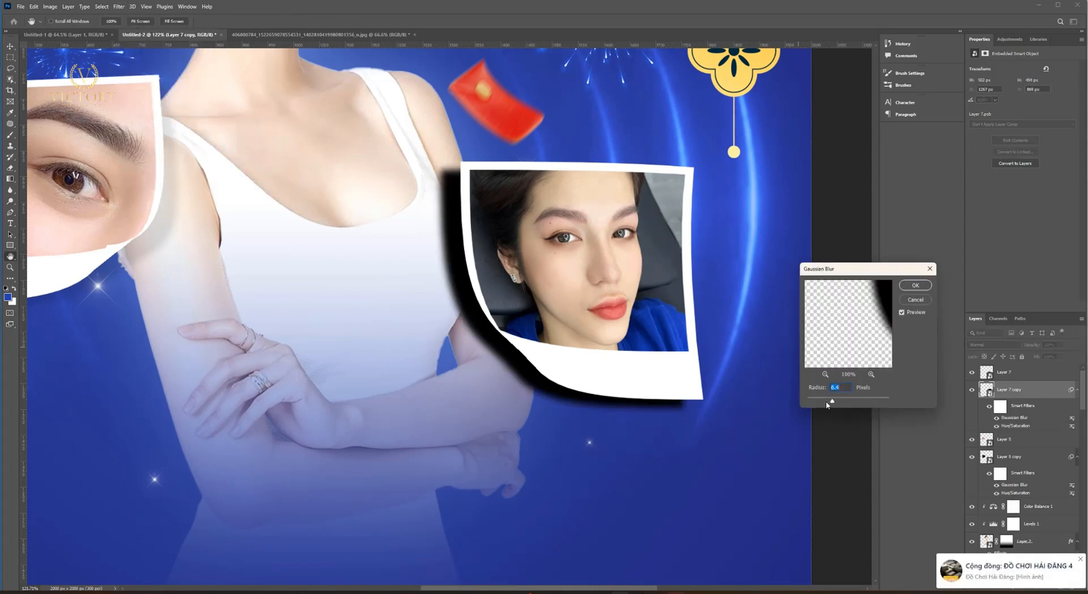
{"action": "left_click", "coordinate": [914, 285]}
{"action": "key", "text": "Return"}
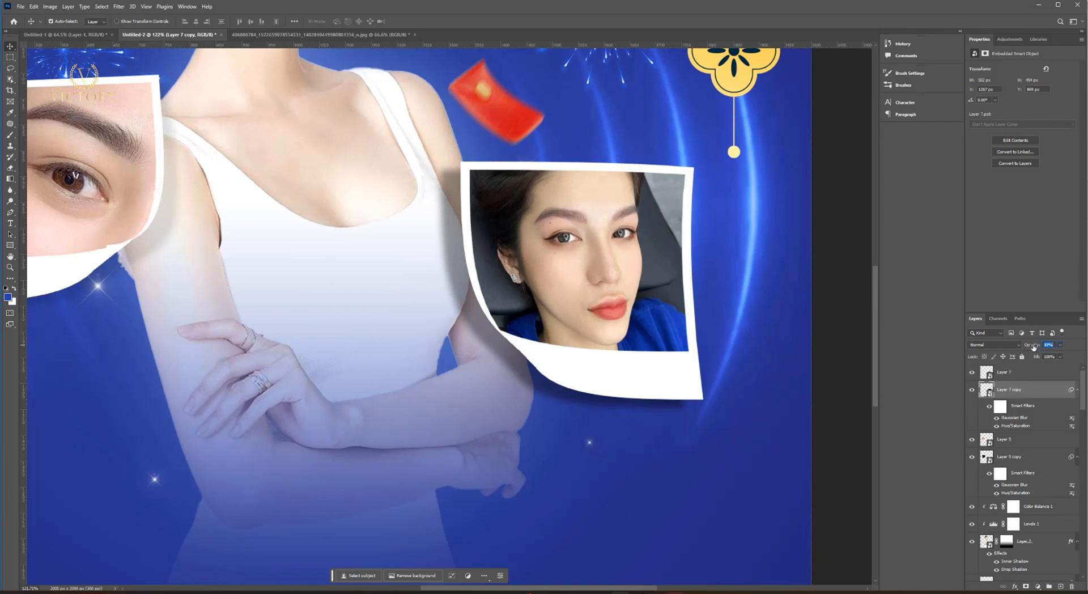
{"action": "left_click_drag", "start_coordinate": [1034, 347], "coordinate": [1029, 351]}
{"action": "scroll", "coordinate": [569, 345], "scroll_direction": "down", "scroll_amount": 5}
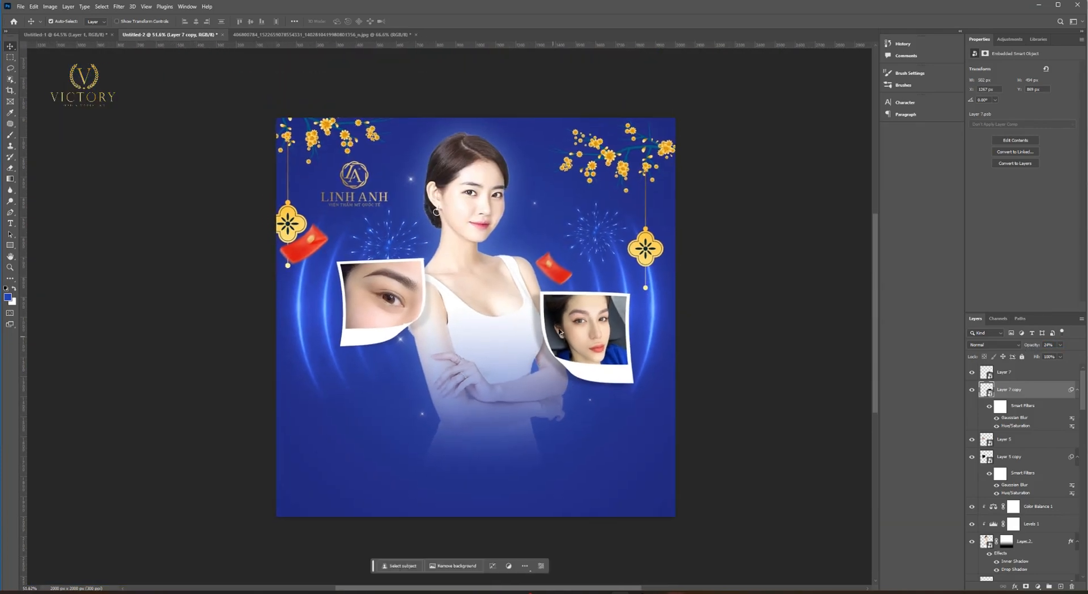
Readjust the face frame's shadow copy with a transform behind the frame, undoing a trial 90° counterclockwise rotation.
{"action": "scroll", "coordinate": [571, 334], "scroll_direction": "up", "scroll_amount": 4}
{"action": "key", "text": "ctrl+t"}
{"action": "right_click", "coordinate": [544, 325]}
{"action": "left_click", "coordinate": [572, 404]}
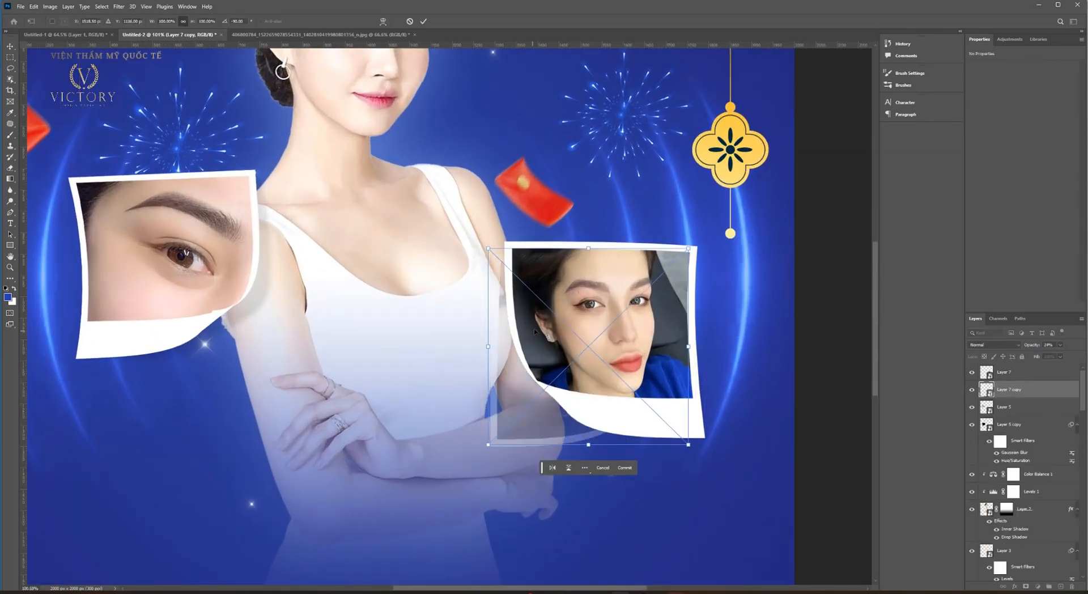
{"action": "key", "text": "ctrl+z"}
{"action": "right_click", "coordinate": [528, 277]}
{"action": "left_click", "coordinate": [552, 369]}
{"action": "key", "text": "Return"}
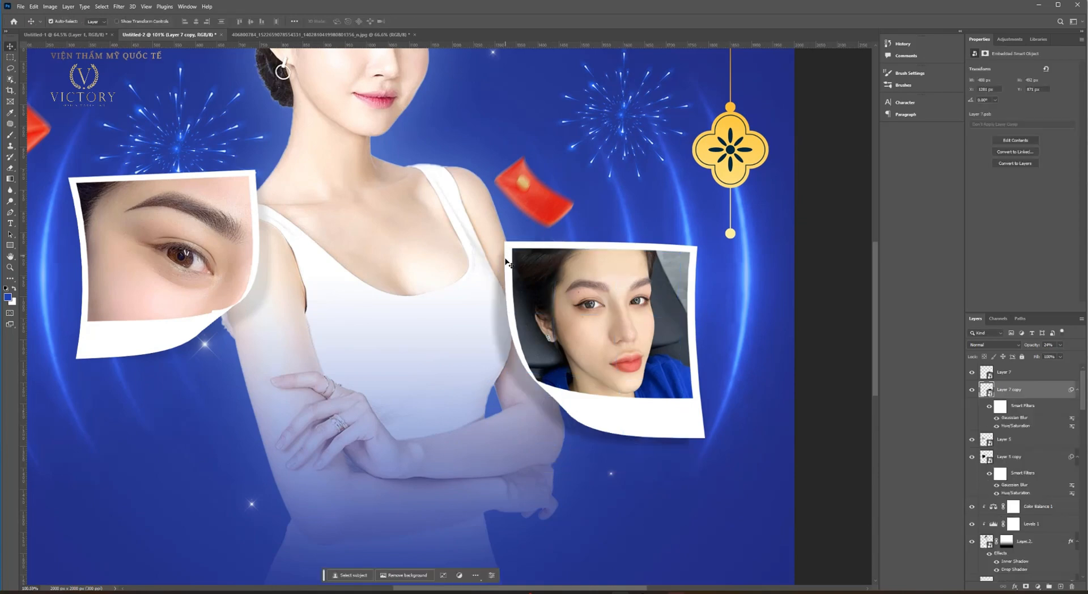
{"action": "scroll", "coordinate": [521, 326], "scroll_direction": "down", "scroll_amount": 4}
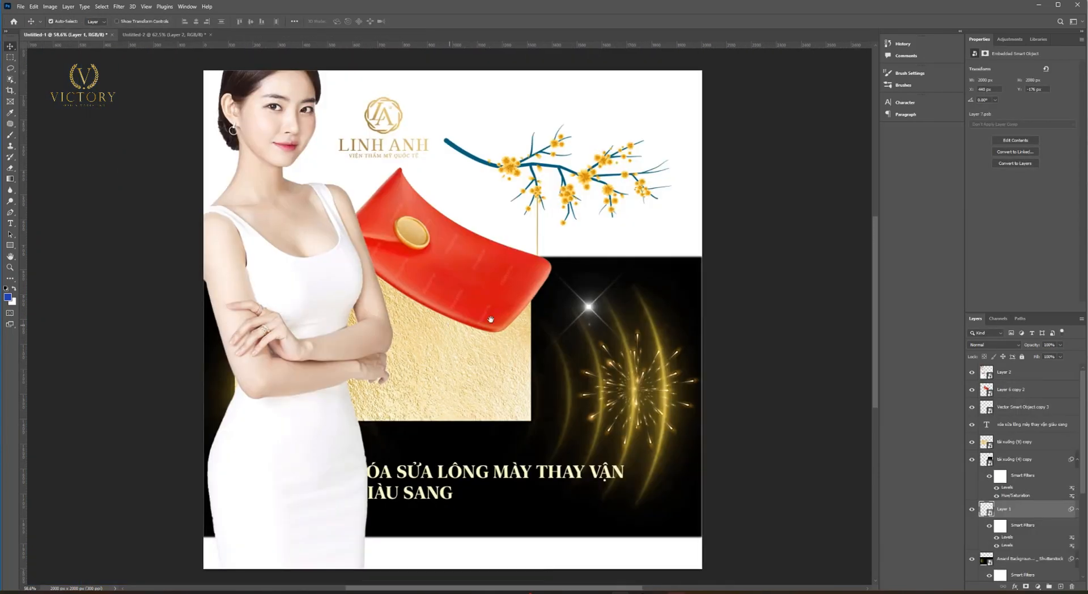
Copy the text XÓA SỬA LÔNG MÀY THAY VẬN GIÀU SANG from Untitled-1 into the Untitled-2 poster and shrink it below the face frame.
{"action": "key", "text": "ctrl+Tab"}
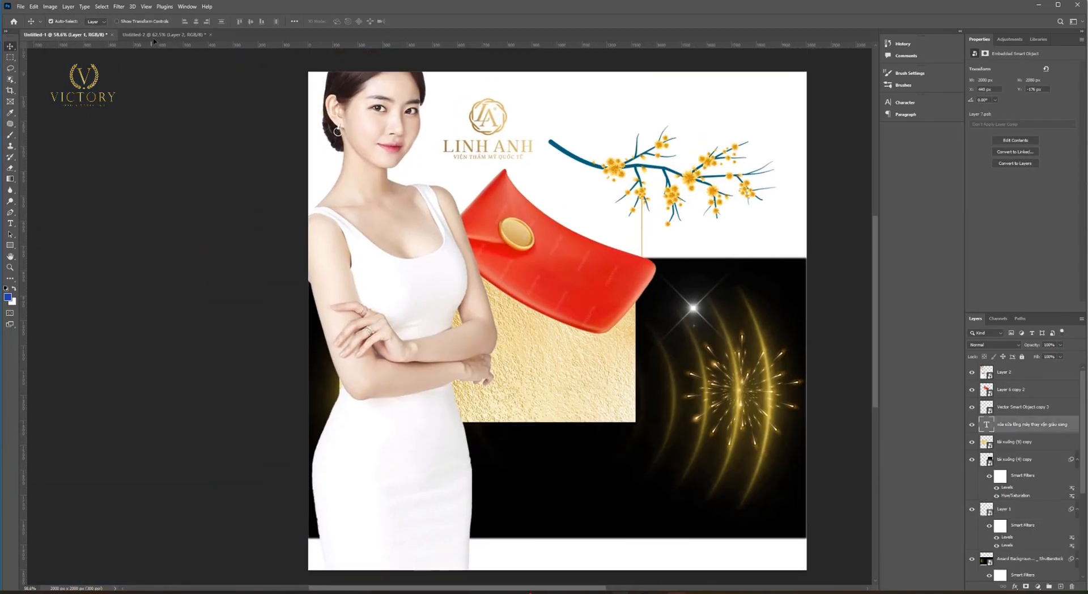
{"action": "type", "text": "XÓA SỬA LÔNG MÀY THAY VẬN GIÀU SANG"}
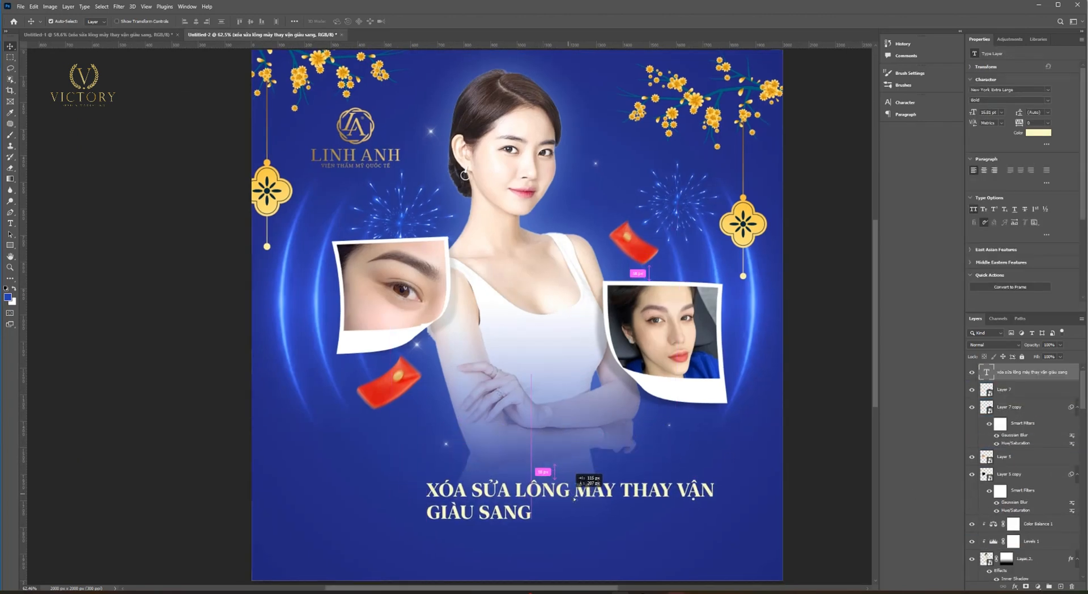
{"action": "key", "text": "ctrl+t"}
{"action": "left_click_drag", "start_coordinate": [577, 447], "coordinate": [661, 448]}
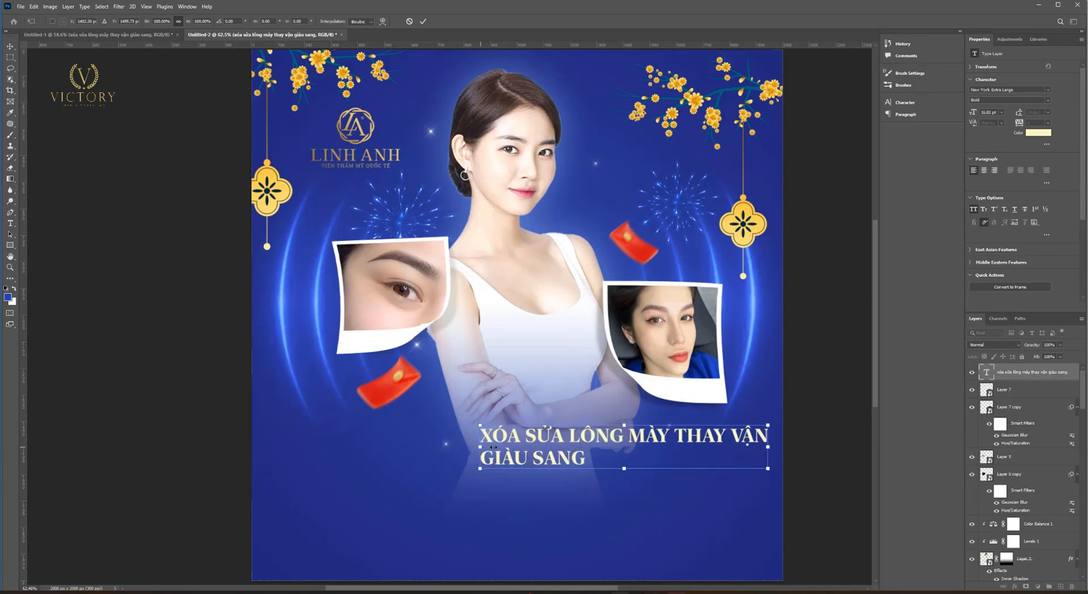
{"action": "left_click_drag", "start_coordinate": [479, 448], "coordinate": [592, 448]}
{"action": "key", "text": "Return"}
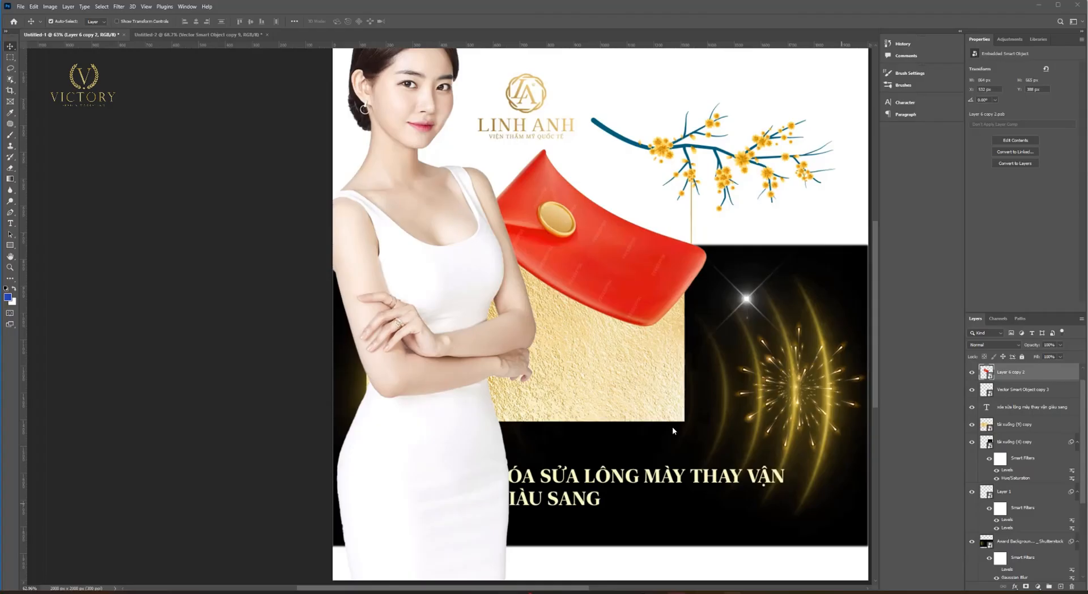
Add a separate text line reading XÓA SỬA in the lower part of the Untitled-2 poster and adjust its position.
{"action": "left_click", "coordinate": [143, 36]}
{"action": "scroll", "coordinate": [145, 383], "scroll_direction": "up", "scroll_amount": 1}
{"action": "key", "text": "t"}
{"action": "scroll", "coordinate": [409, 431], "scroll_direction": "up", "scroll_amount": 1}
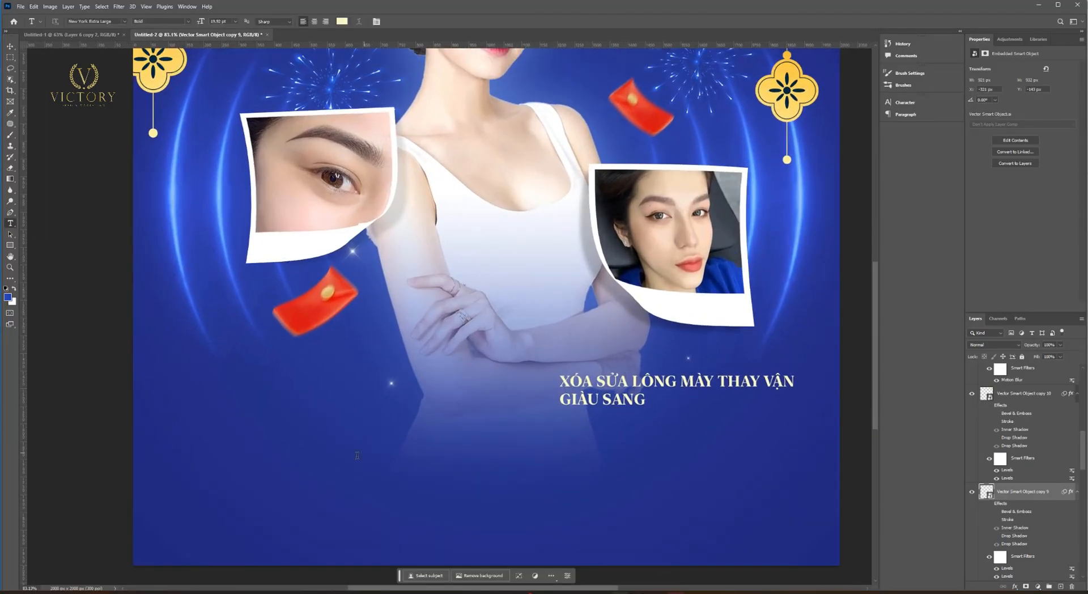
{"action": "left_click", "coordinate": [343, 465]}
{"action": "type", "text": "XÓA SỬA"}
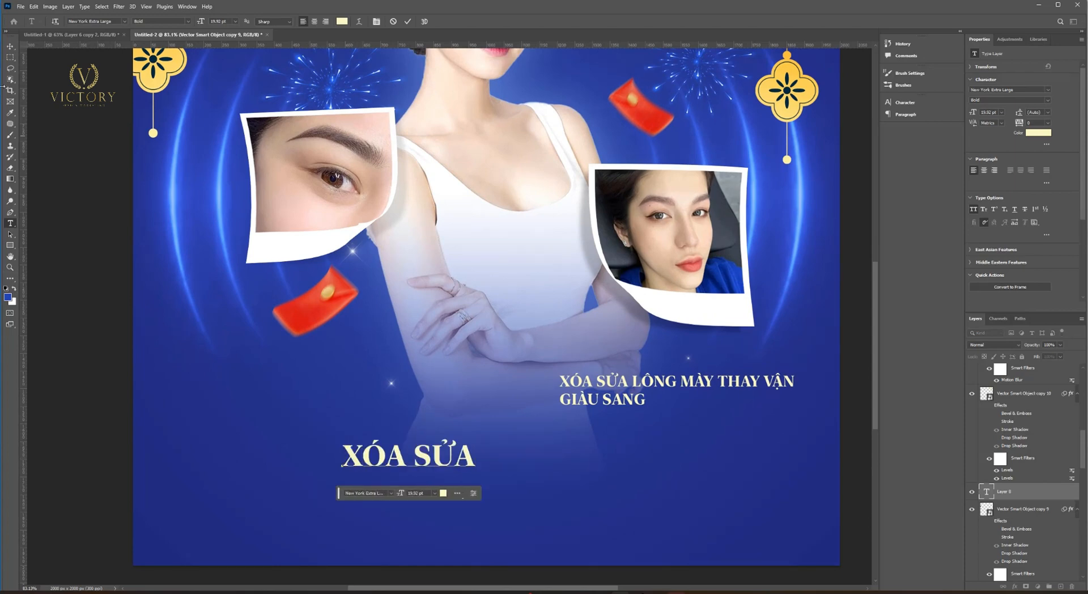
{"action": "left_click", "coordinate": [9, 46]}
{"action": "left_click_drag", "start_coordinate": [397, 456], "coordinate": [407, 448]}
Set the Xóa sửa text in Averta Std CY Bold and turn off its all-caps style.
{"action": "left_click", "coordinate": [1047, 89]}
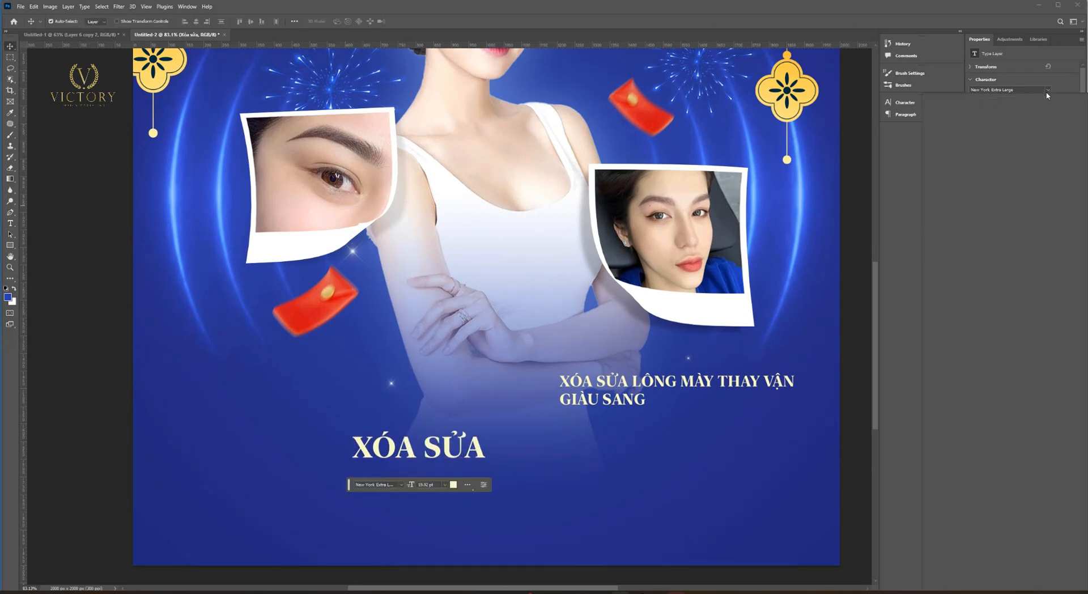
{"action": "scroll", "coordinate": [1072, 151], "scroll_direction": "up", "scroll_amount": 1}
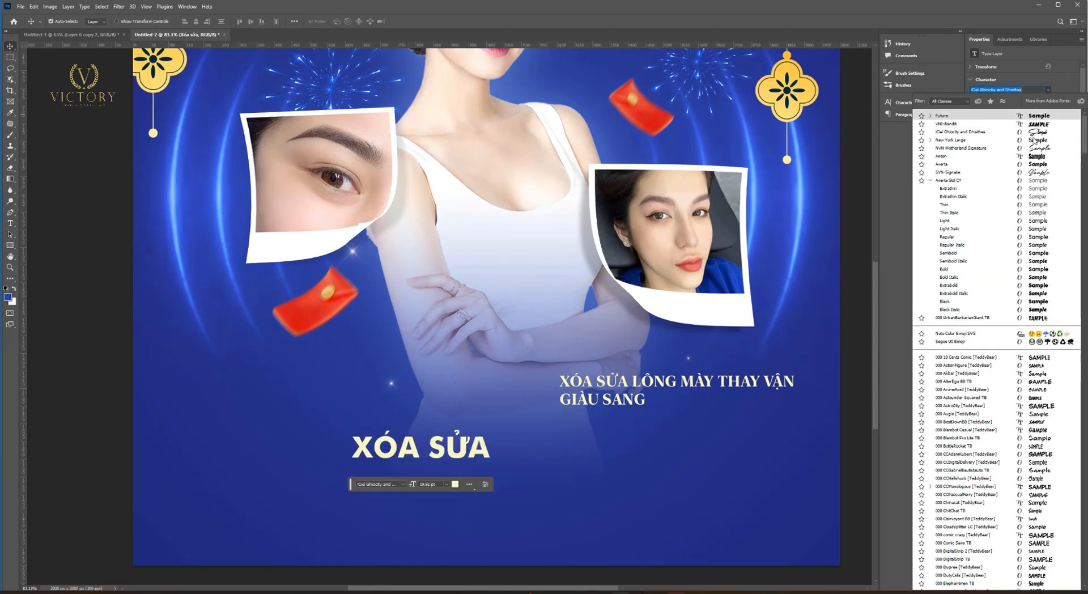
{"action": "left_click", "coordinate": [1031, 269]}
{"action": "key", "text": "ctrl+shift+k"}
Shrink the Xóa sửa text slightly, shift it left, and place a copy to its right.
{"action": "key", "text": "ctrl+t"}
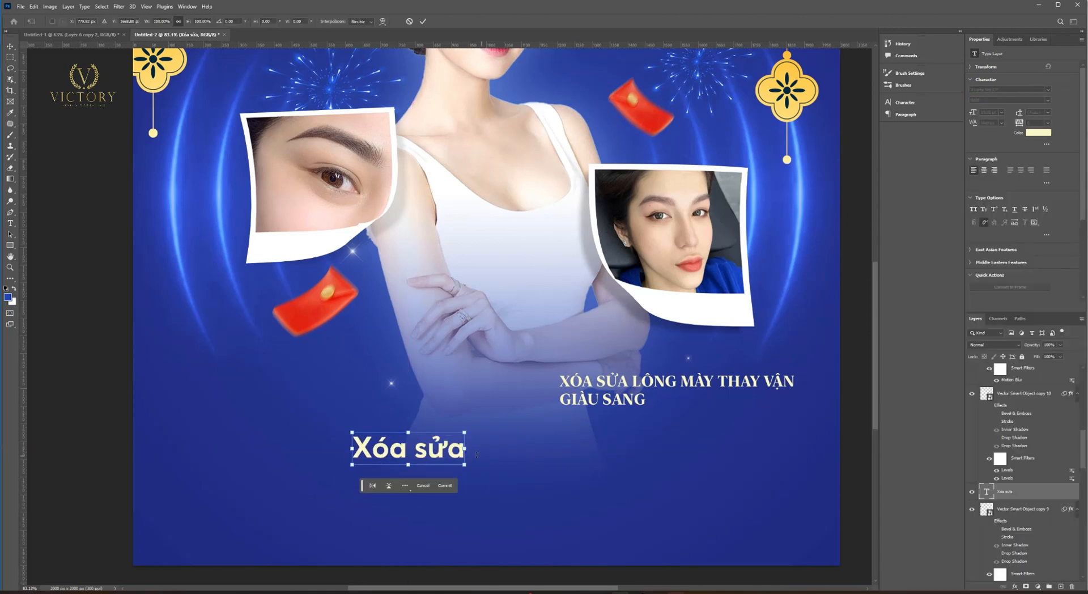
{"action": "left_click_drag", "start_coordinate": [464, 449], "coordinate": [512, 478]}
{"action": "key", "text": "Return"}
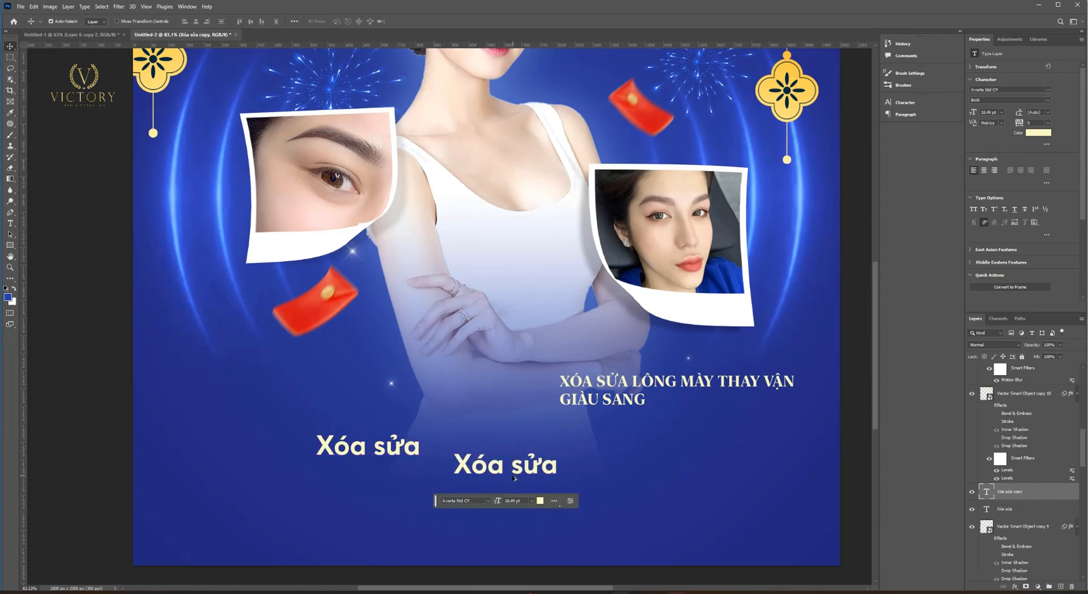
Change the copied text to LÔNG MÀY in all caps, enlarge it, and place it directly right of Xóa sửa.
{"action": "scroll", "coordinate": [513, 478], "scroll_direction": "up", "scroll_amount": 1}
{"action": "double_click", "coordinate": [513, 478]}
{"action": "type", "text": "long"}
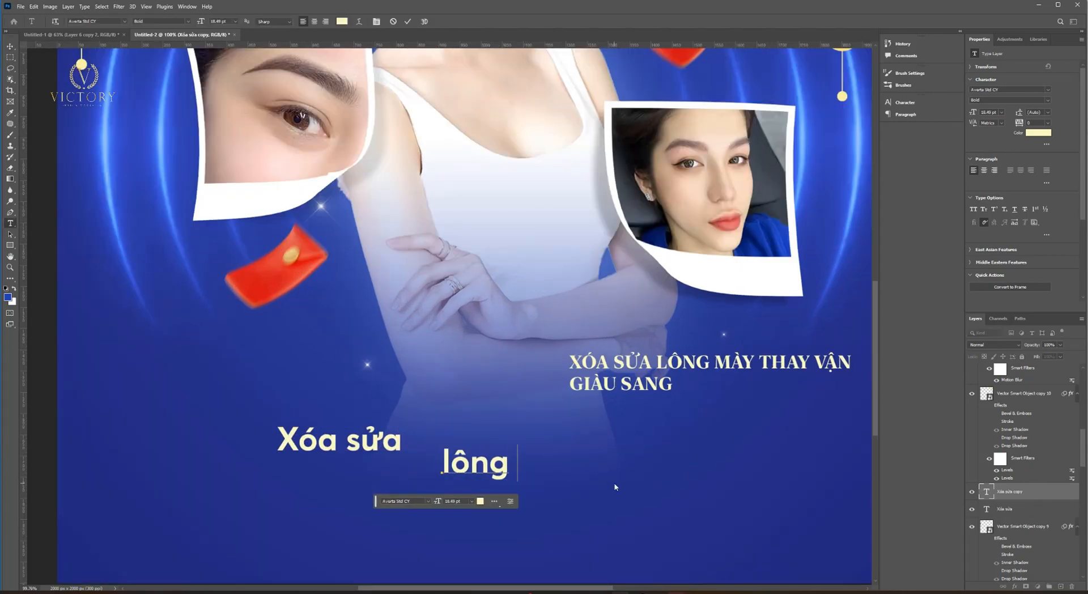
{"action": "left_click", "coordinate": [975, 210]}
{"action": "key", "text": "ctrl+t"}
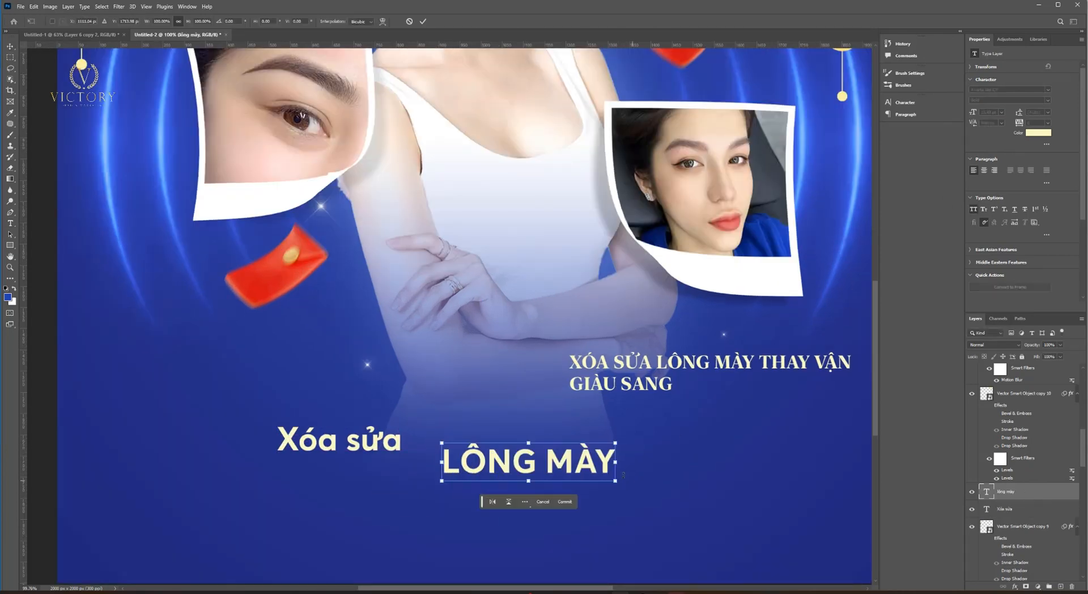
{"action": "left_click_drag", "start_coordinate": [617, 462], "coordinate": [742, 462]}
{"action": "left_click_drag", "start_coordinate": [564, 469], "coordinate": [582, 413]}
{"action": "key", "text": "Return"}
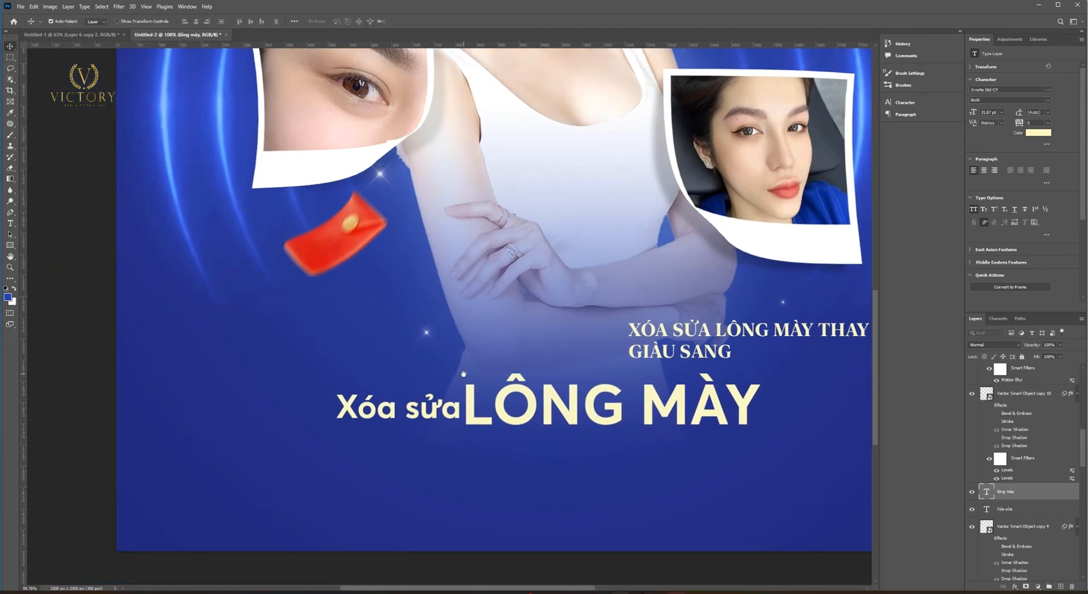
Place a copy of the Xóa sửa text below the original and retype it as Thay vận.
{"action": "left_click_drag", "start_coordinate": [445, 406], "coordinate": [442, 449]}
{"action": "double_click", "coordinate": [442, 449]}
{"action": "type", "text": "Thay vận"}
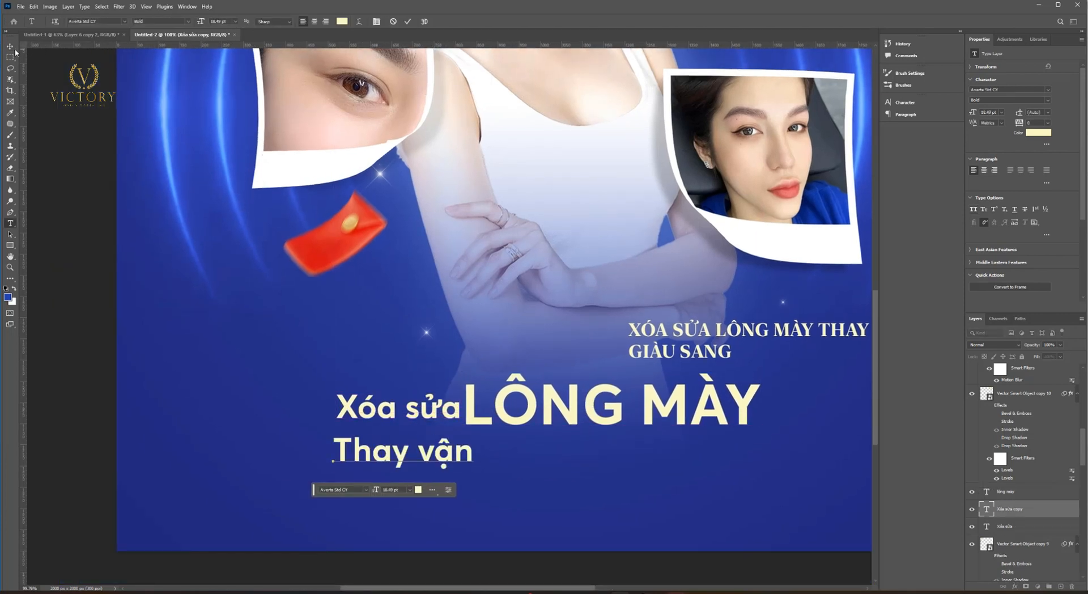
{"action": "left_click", "coordinate": [10, 47]}
Set Thay vận in the NVN Motherland Signature font, enlarge it, and position it under Xóa sửa.
{"action": "left_click_drag", "start_coordinate": [430, 451], "coordinate": [508, 458]}
{"action": "scroll", "coordinate": [428, 451], "scroll_direction": "down", "scroll_amount": 1}
{"action": "left_click", "coordinate": [1049, 91]}
{"action": "left_click", "coordinate": [1036, 162]}
{"action": "key", "text": "ctrl+t"}
{"action": "left_click_drag", "start_coordinate": [483, 459], "coordinate": [483, 465]}
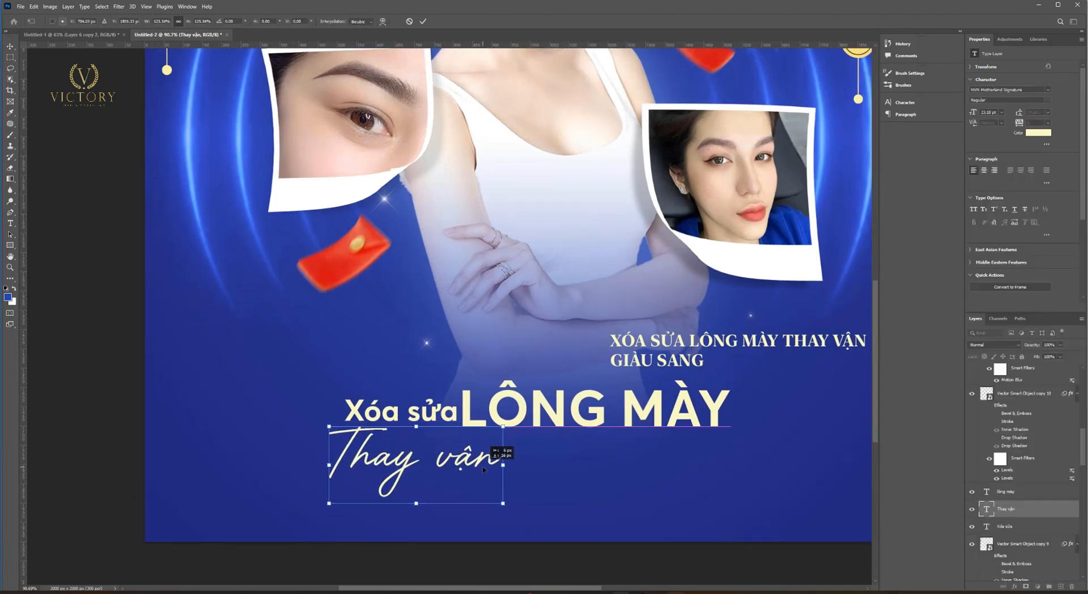
{"action": "key", "text": "Return"}
Place a copy of LÔNG MÀY on the second line beside Thay vận and retype it as GIÀU SANG.
{"action": "left_click_drag", "start_coordinate": [470, 421], "coordinate": [518, 466]}
{"action": "double_click", "coordinate": [804, 482]}
{"action": "key", "text": "ctrl+a"}
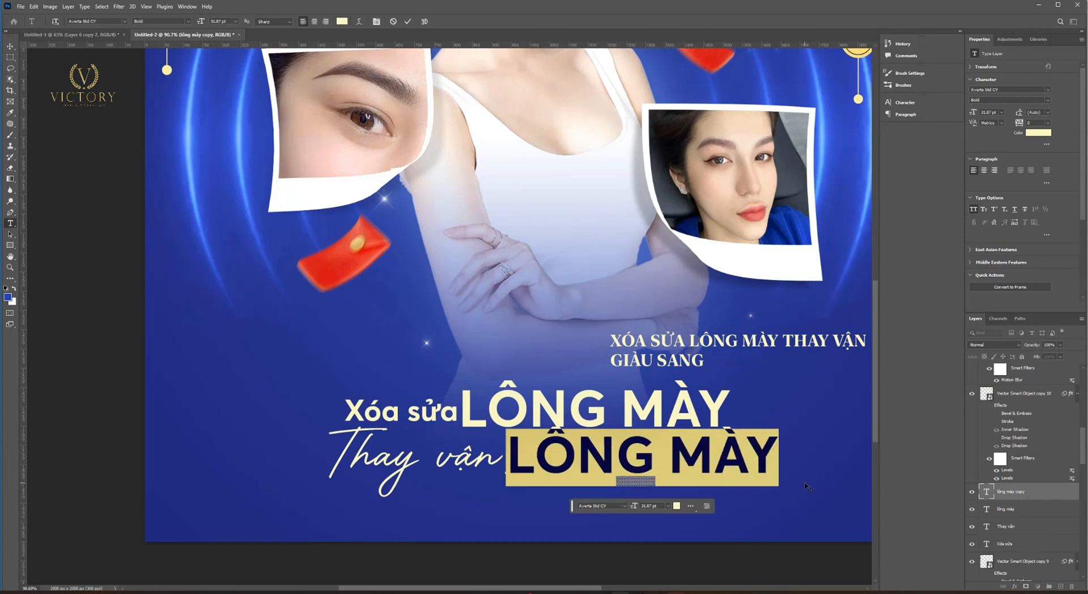
{"action": "type", "text": "GIÀU SANG"}
{"action": "left_click", "coordinate": [10, 46]}
{"action": "scroll", "coordinate": [476, 289], "scroll_direction": "down", "scroll_amount": 5}
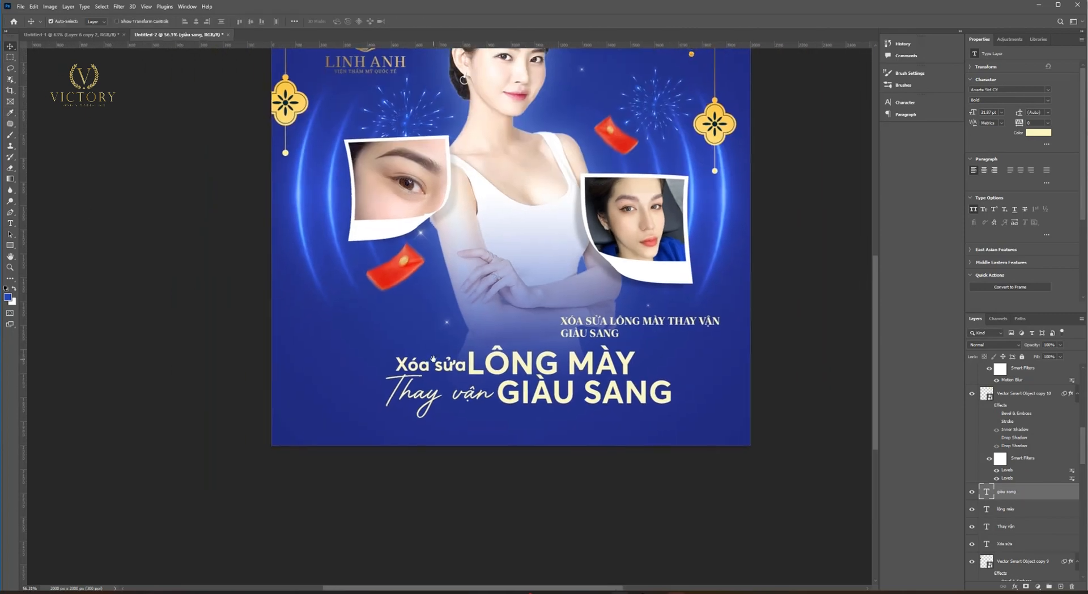
Shrink the Thay vận text and align its right edge with the end of Xóa sửa above it.
{"action": "scroll", "coordinate": [463, 368], "scroll_direction": "up", "scroll_amount": 6}
{"action": "left_click_drag", "start_coordinate": [462, 367], "coordinate": [461, 368]}
{"action": "scroll", "coordinate": [455, 409], "scroll_direction": "up", "scroll_amount": 2}
{"action": "left_click", "coordinate": [456, 411]}
{"action": "key", "text": "ctrl+t"}
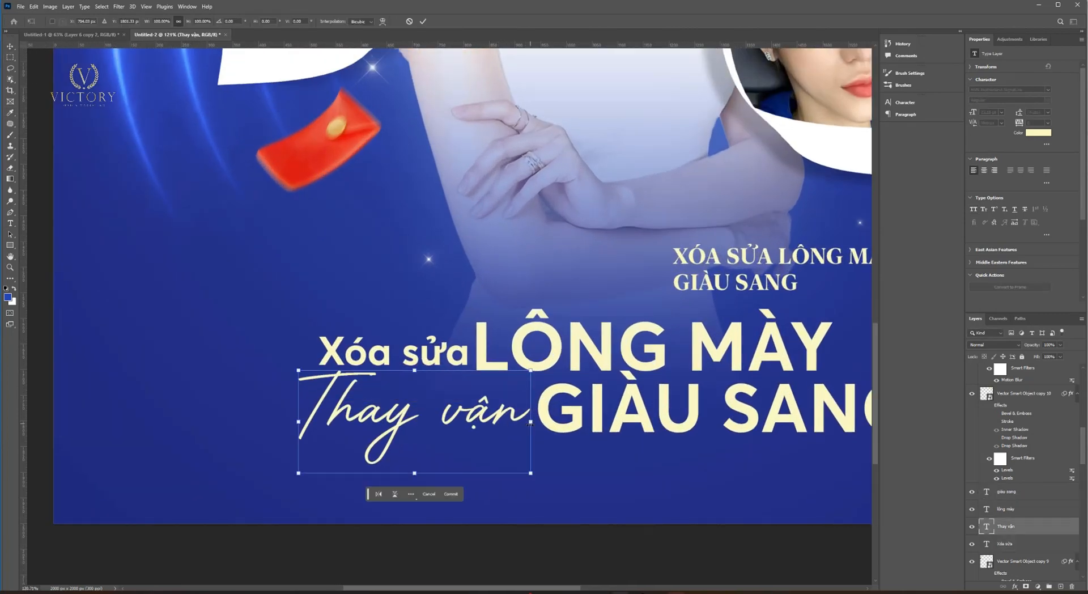
{"action": "left_click_drag", "start_coordinate": [531, 422], "coordinate": [516, 422]}
{"action": "left_click_drag", "start_coordinate": [489, 428], "coordinate": [472, 413]}
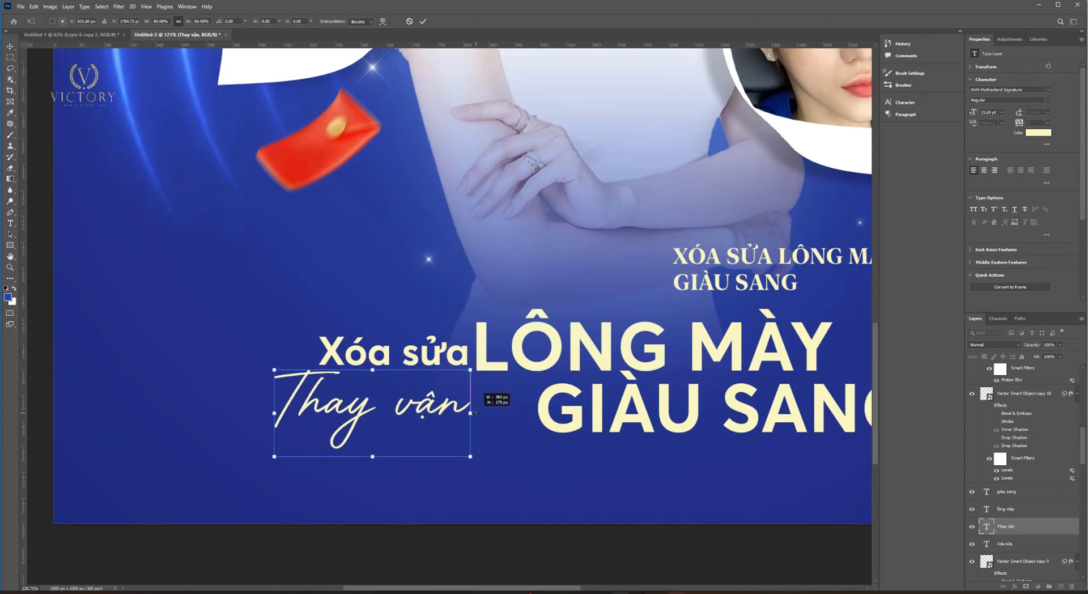
{"action": "key", "text": "Return"}
Move GIÀU SANG left to line up beneath LÔNG MÀY and nudge the two heading lines slightly apart.
{"action": "left_click_drag", "start_coordinate": [561, 419], "coordinate": [496, 420]}
{"action": "left_click", "coordinate": [491, 357]}
{"action": "key", "text": "Up"}
{"action": "key", "text": "Up"}
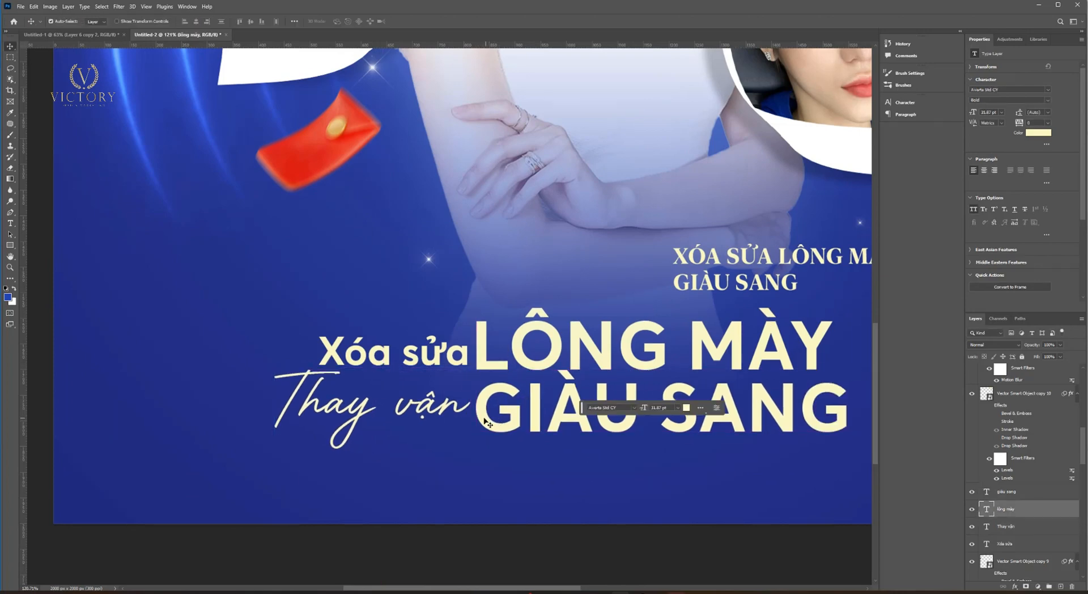
{"action": "left_click", "coordinate": [488, 411]}
{"action": "key", "text": "Down"}
{"action": "left_click", "coordinate": [460, 407], "text": "shift"}
{"action": "key", "text": "Down"}
Delete the original two-line serif headline text below the face frame.
{"action": "scroll", "coordinate": [482, 415], "scroll_direction": "down", "scroll_amount": 4}
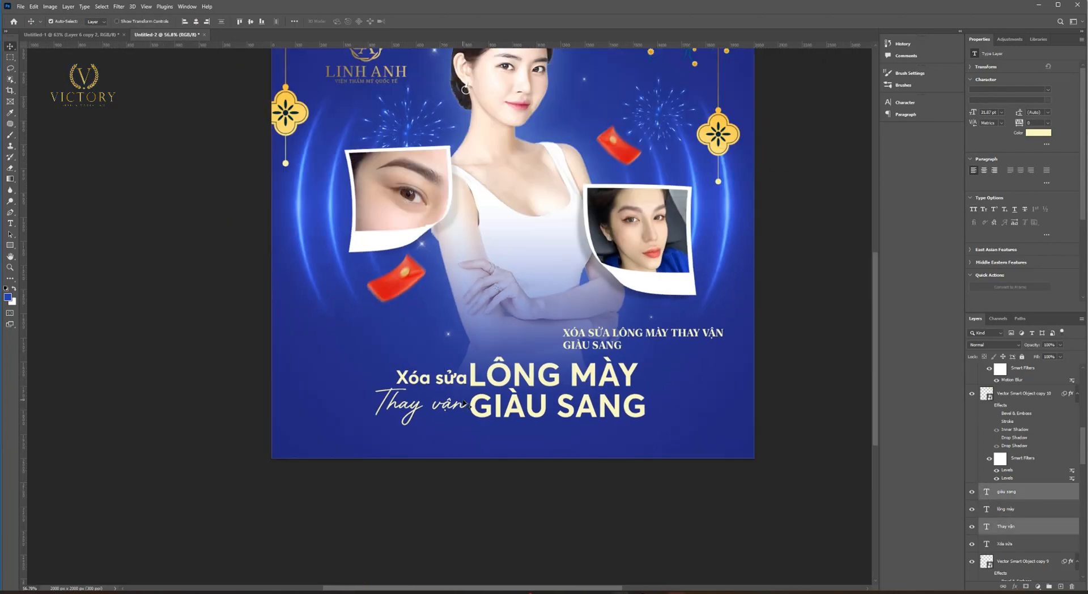
{"action": "scroll", "coordinate": [549, 344], "scroll_direction": "up", "scroll_amount": 1}
{"action": "left_click_drag", "start_coordinate": [580, 346], "coordinate": [617, 342]}
{"action": "key", "text": "Delete"}
Enlarge all four heading texts together to about 124% and centre the group horizontally on the poster.
{"action": "left_click", "coordinate": [499, 409]}
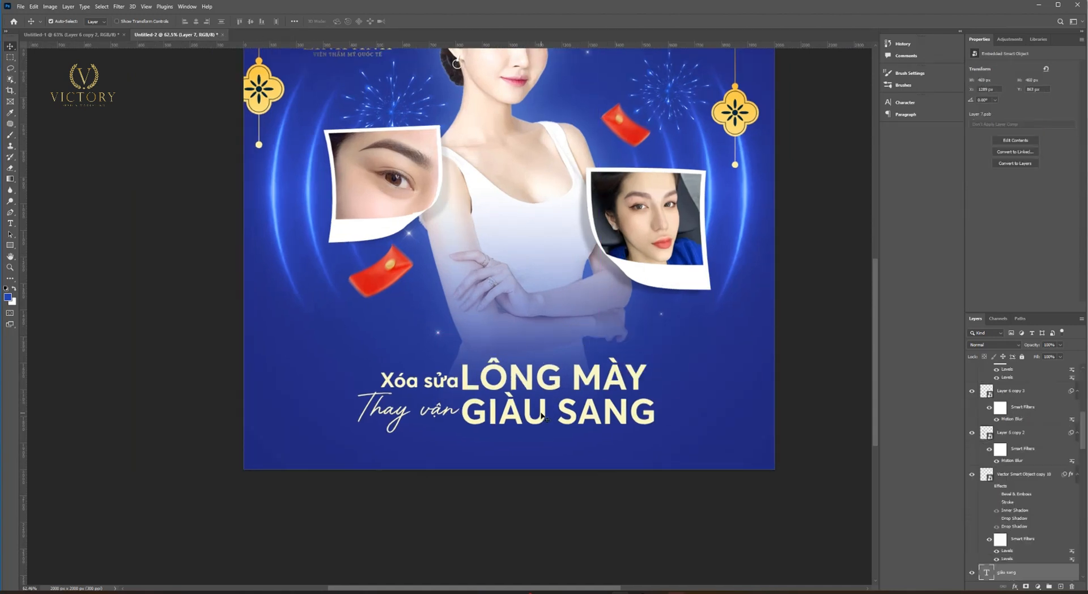
{"action": "left_click", "coordinate": [448, 388], "text": "shift"}
{"action": "key", "text": "ctrl+t"}
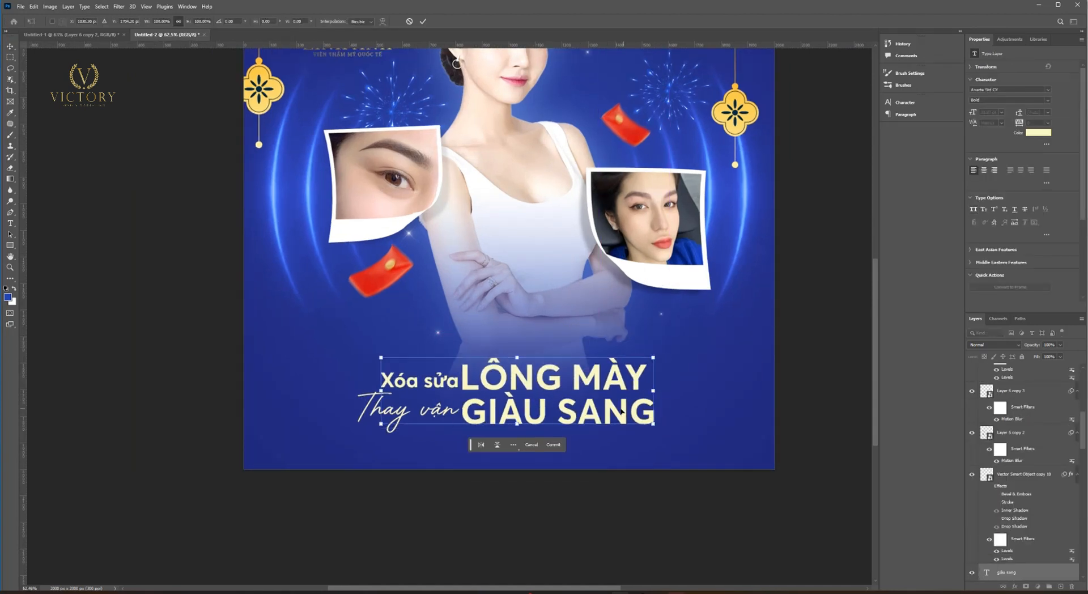
{"action": "left_click_drag", "start_coordinate": [655, 395], "coordinate": [703, 378]}
{"action": "left_click_drag", "start_coordinate": [667, 381], "coordinate": [653, 382]}
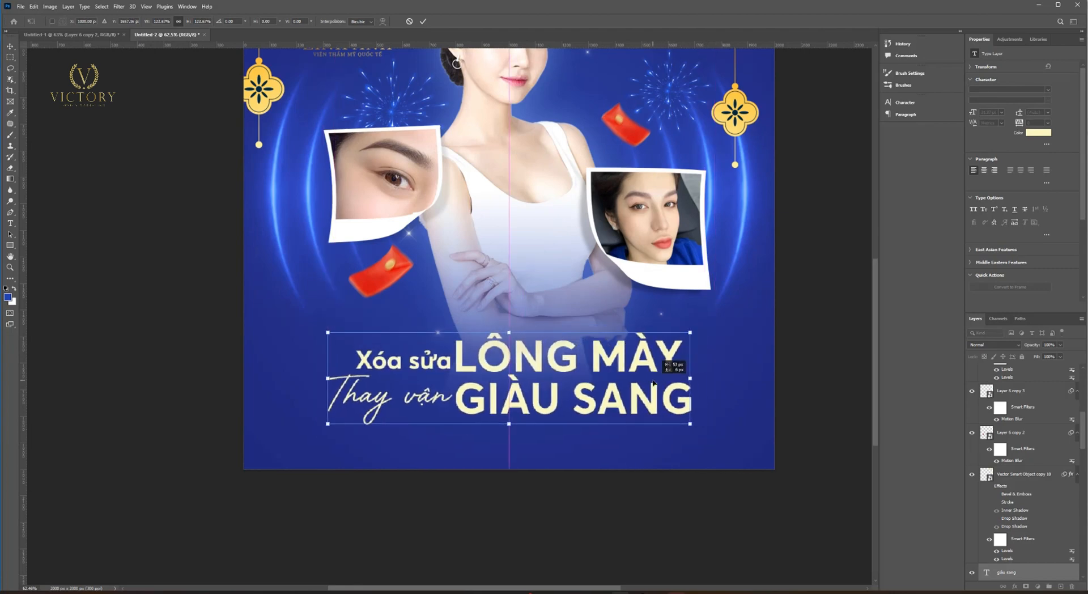
{"action": "scroll", "coordinate": [524, 335], "scroll_direction": "down", "scroll_amount": 1}
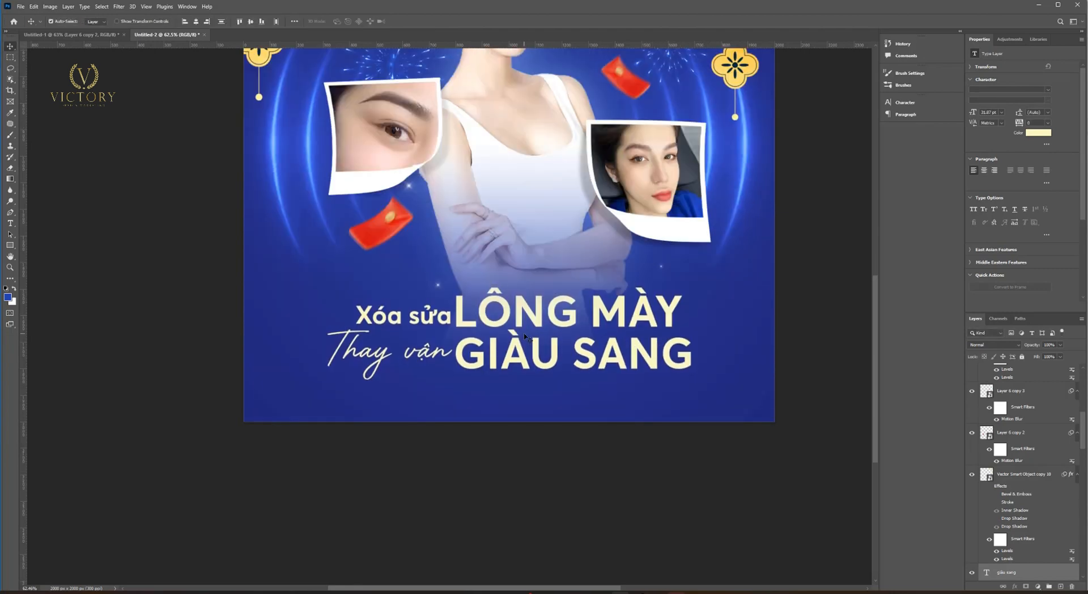
{"action": "left_click_drag", "start_coordinate": [479, 170], "coordinate": [489, 299]}
{"action": "scroll", "coordinate": [489, 299], "scroll_direction": "down", "scroll_amount": 3}
{"action": "key", "text": "ctrl+t"}
{"action": "left_click_drag", "start_coordinate": [622, 368], "coordinate": [617, 371]}
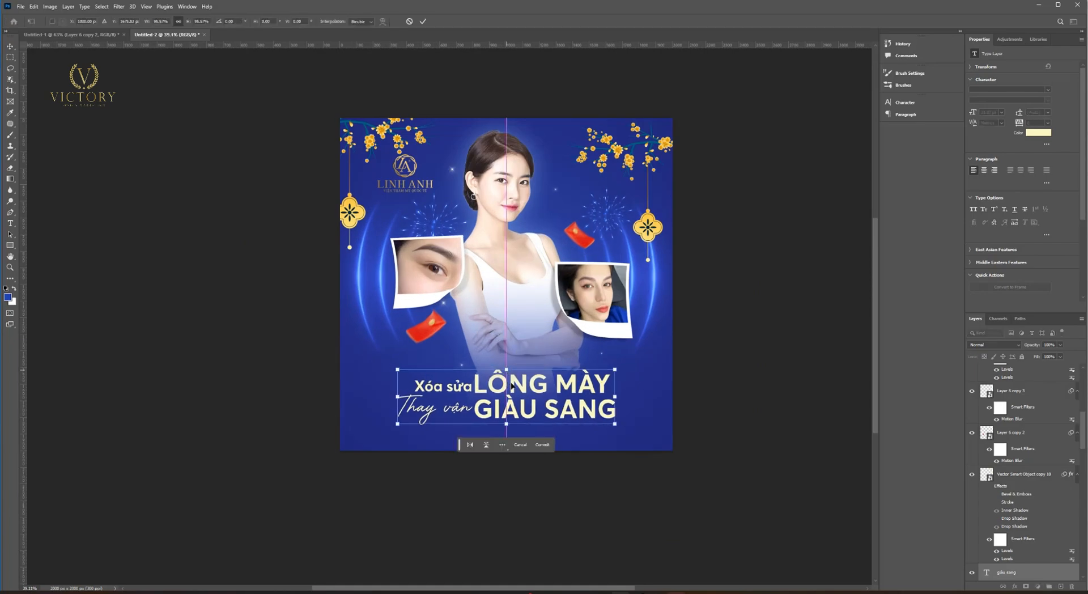
{"action": "key", "text": "Escape"}
Change the colour of the Xóa sửa text to golden yellow ffda6b.
{"action": "left_click", "coordinate": [510, 317]}
{"action": "scroll", "coordinate": [510, 318], "scroll_direction": "up", "scroll_amount": 2}
{"action": "scroll", "coordinate": [377, 292], "scroll_direction": "down", "scroll_amount": 4}
{"action": "scroll", "coordinate": [447, 363], "scroll_direction": "up", "scroll_amount": 7}
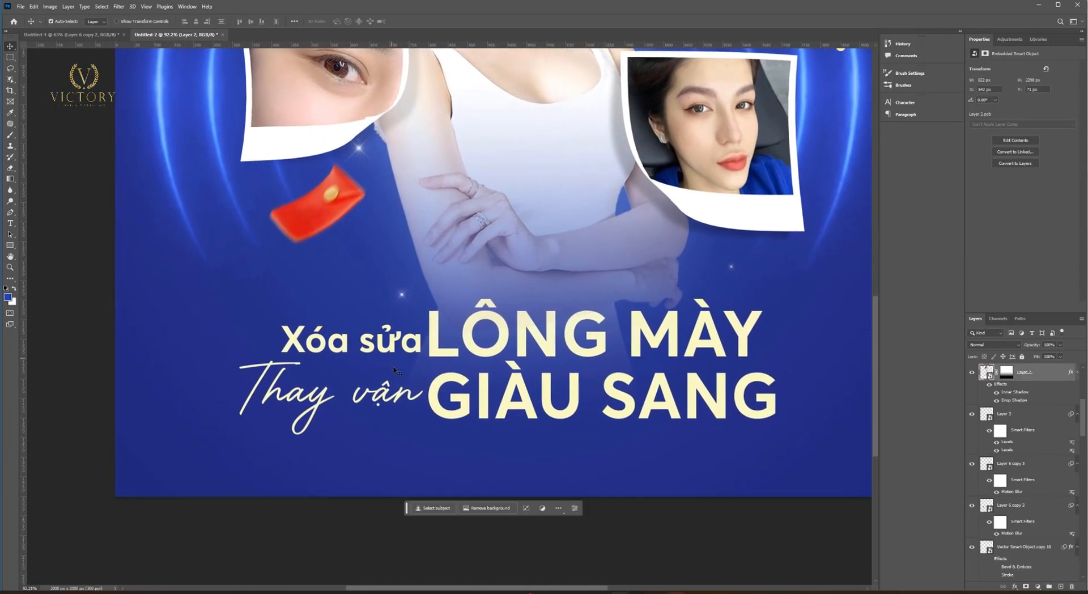
{"action": "left_click", "coordinate": [394, 370]}
{"action": "left_click_drag", "start_coordinate": [393, 370], "coordinate": [400, 351]}
{"action": "scroll", "coordinate": [399, 349], "scroll_direction": "down", "scroll_amount": 3}
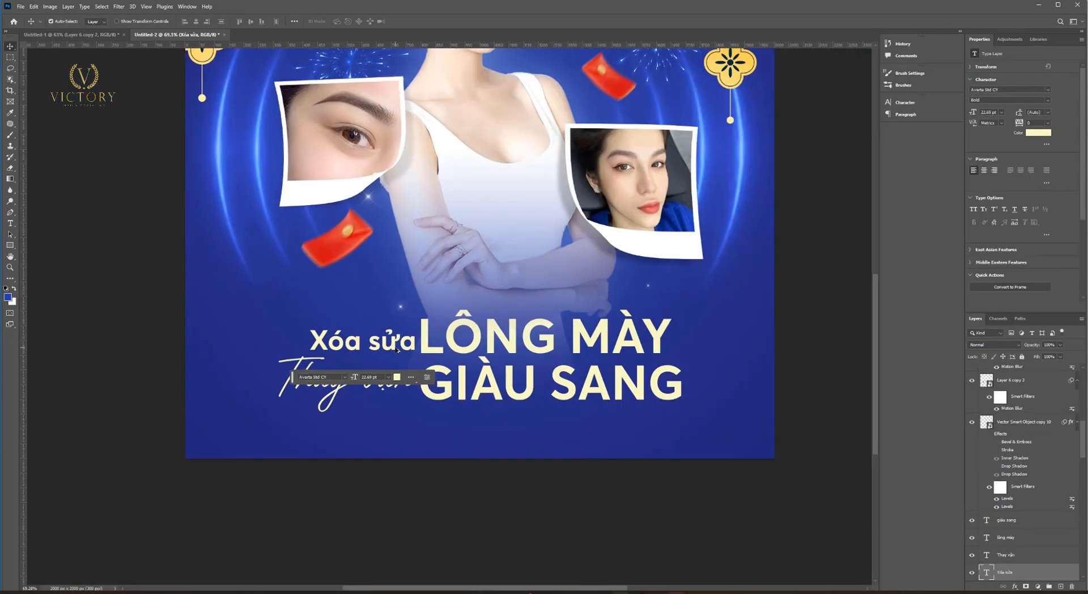
{"action": "left_click_drag", "start_coordinate": [392, 302], "coordinate": [398, 354]}
{"action": "left_click", "coordinate": [1038, 132]}
{"action": "left_click", "coordinate": [774, 314]}
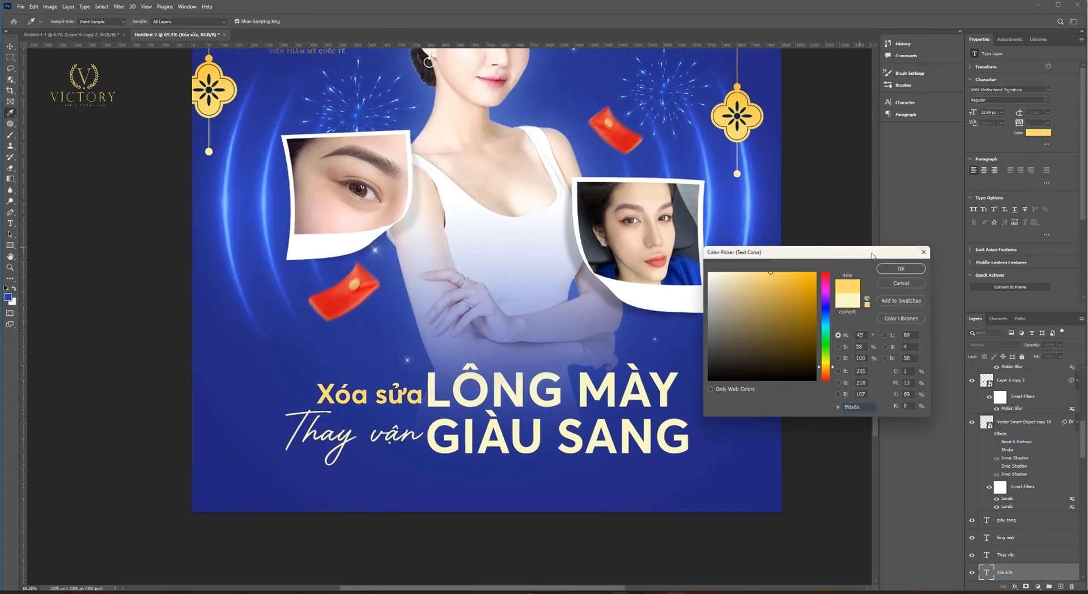
{"action": "left_click", "coordinate": [902, 268]}
Give the Xóa sửa text a blue drop shadow with Normal blending, 100% opacity, zero distance and a slight spread.
{"action": "scroll", "coordinate": [449, 389], "scroll_direction": "up", "scroll_amount": 4}
{"action": "right_click", "coordinate": [1010, 567]}
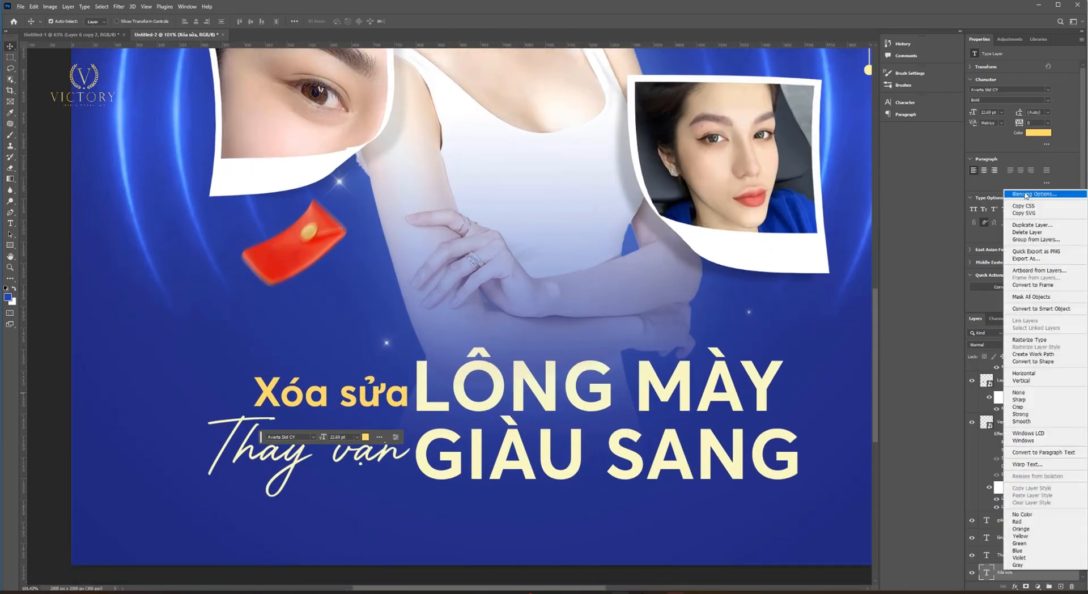
{"action": "left_click", "coordinate": [1020, 195]}
{"action": "left_click", "coordinate": [723, 257]}
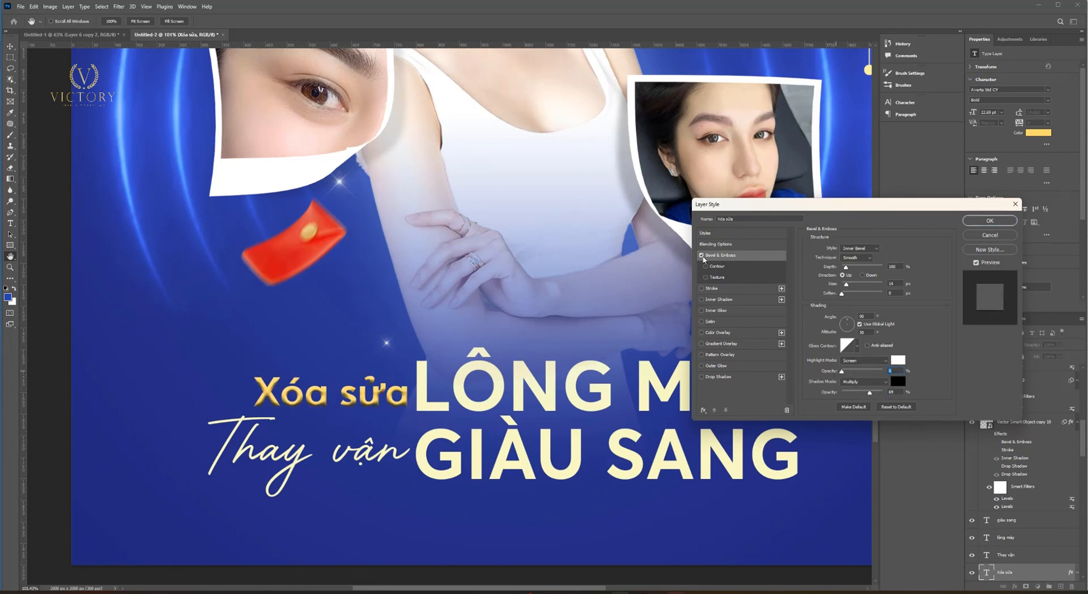
{"action": "left_click", "coordinate": [703, 377]}
{"action": "left_click", "coordinate": [728, 378]}
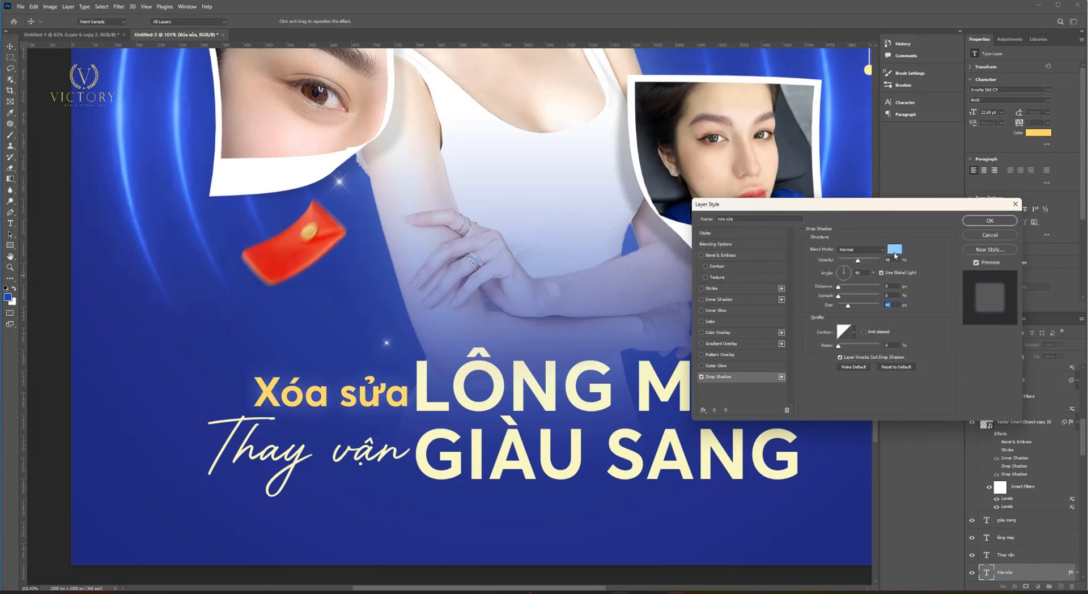
{"action": "left_click", "coordinate": [895, 253]}
{"action": "left_click", "coordinate": [508, 292]}
{"action": "key", "text": "Return"}
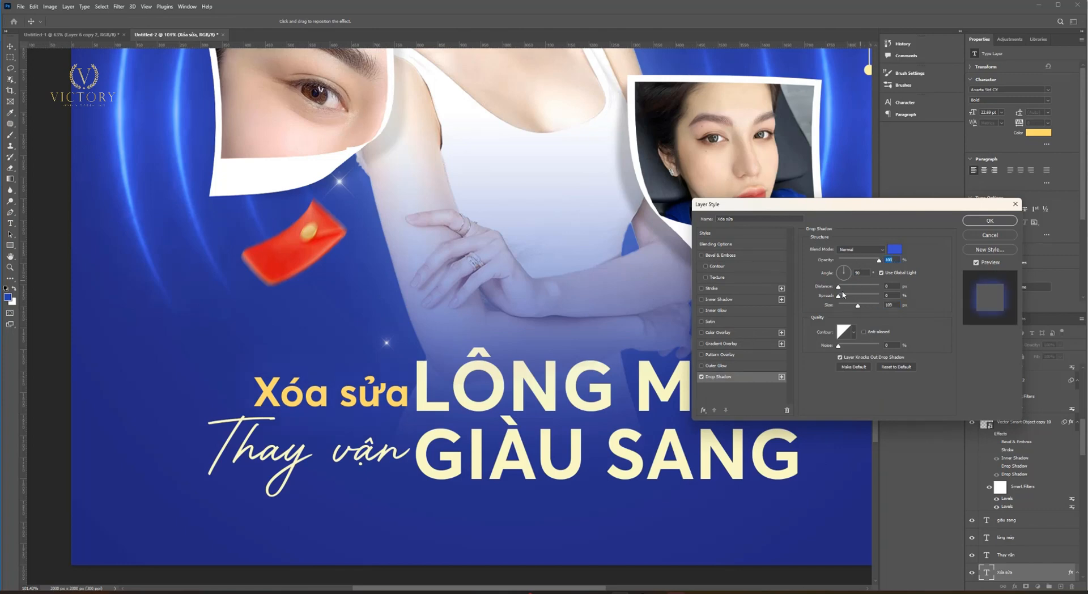
{"action": "left_click_drag", "start_coordinate": [840, 295], "coordinate": [844, 297]}
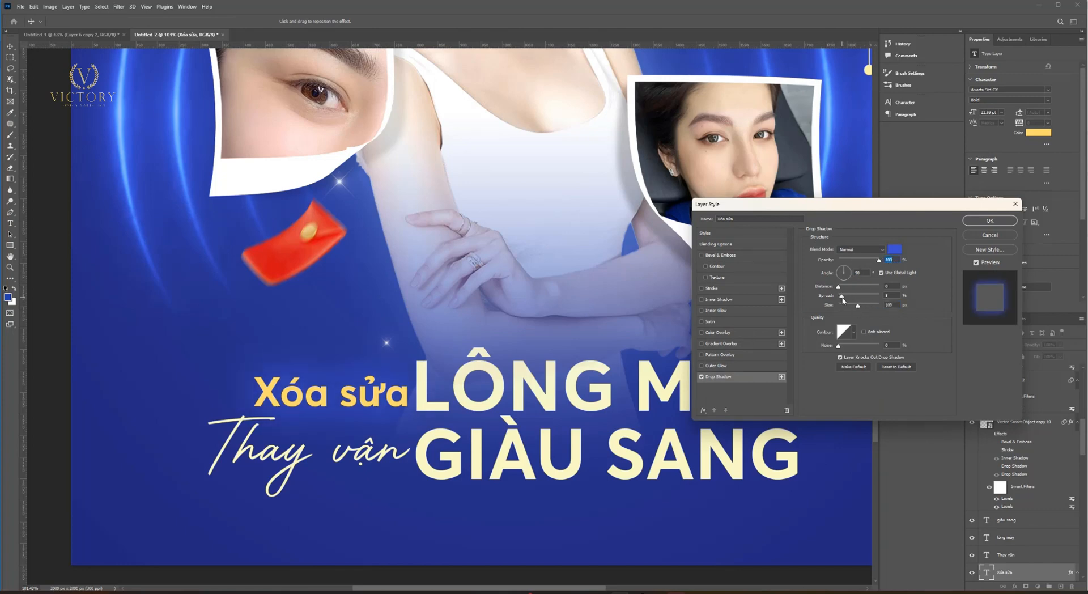
{"action": "left_click", "coordinate": [988, 222]}
Recolour the LÔNG MÀY text white and copy the Xóa sửa drop shadow onto it.
{"action": "left_click", "coordinate": [491, 388]}
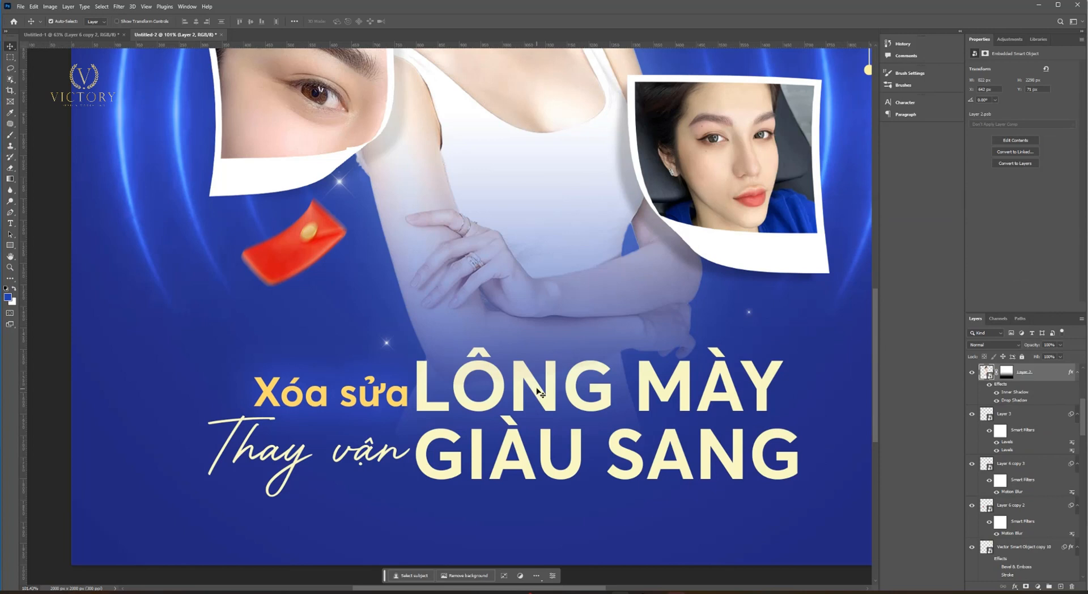
{"action": "left_click", "coordinate": [646, 390]}
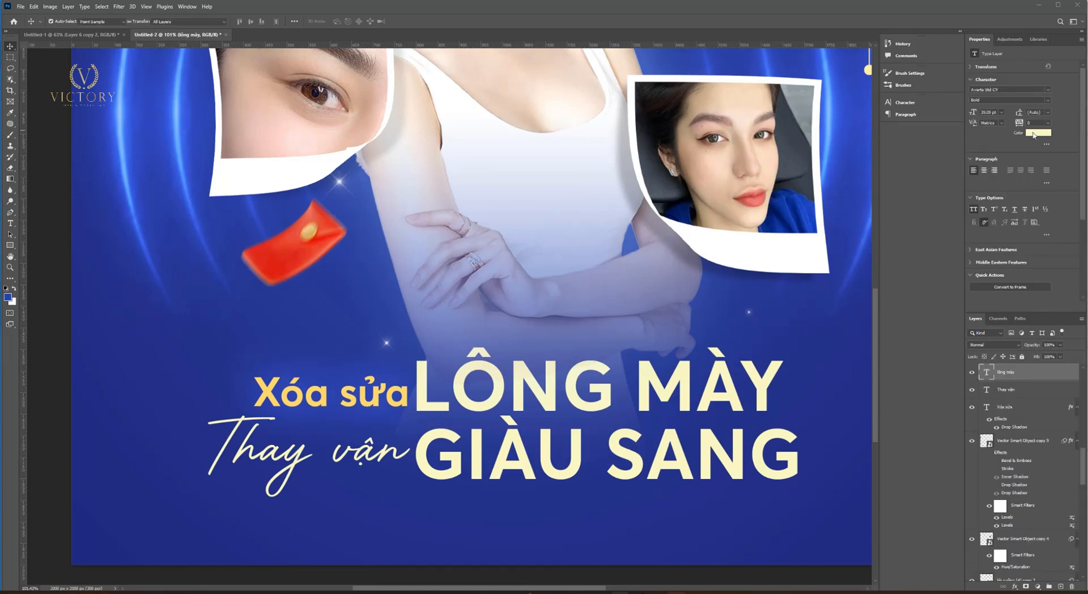
{"action": "left_click", "coordinate": [1038, 133]}
{"action": "left_click", "coordinate": [734, 242]}
{"action": "left_click", "coordinate": [901, 268]}
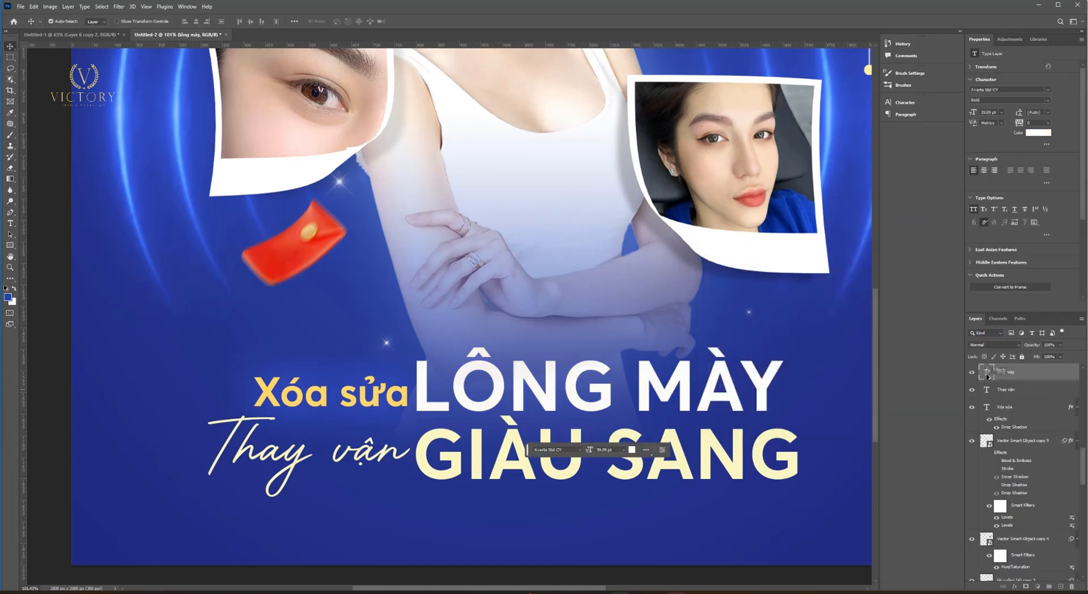
{"action": "left_click_drag", "start_coordinate": [988, 375], "coordinate": [988, 374]}
{"action": "left_click_drag", "start_coordinate": [378, 454], "coordinate": [402, 422]}
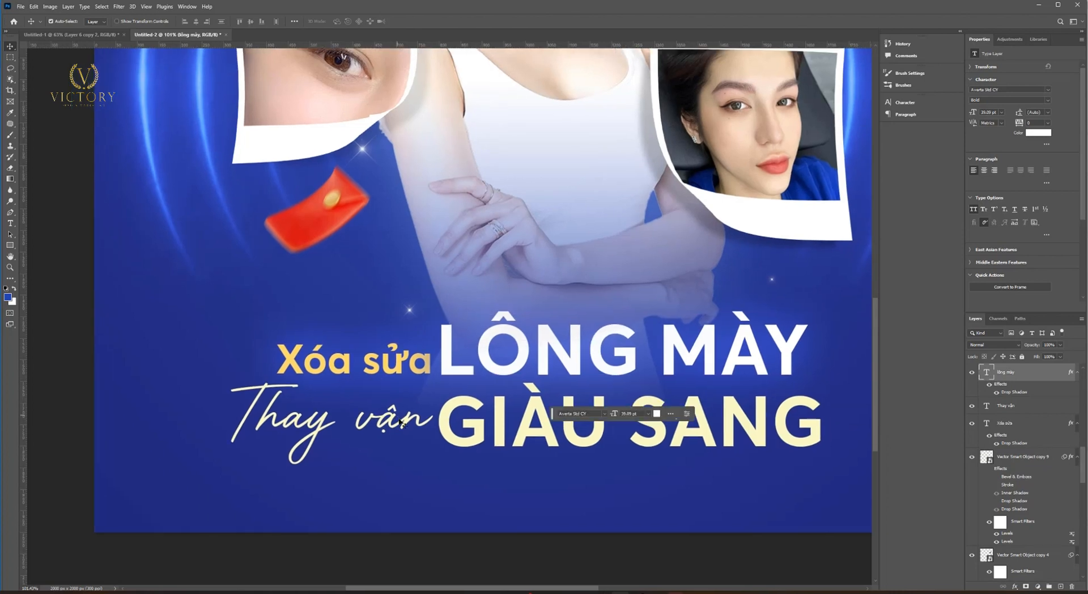
Recolour the Thay vận text white, give it the same blue drop shadow and nudge it slightly left.
{"action": "left_click", "coordinate": [402, 423]}
{"action": "left_click", "coordinate": [1029, 133]}
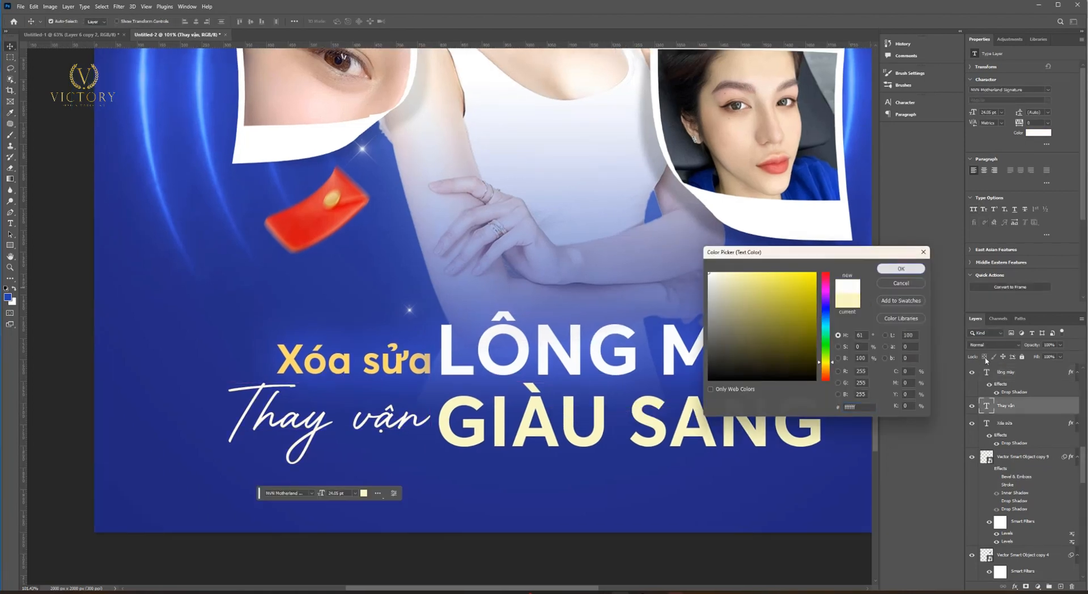
{"action": "left_click_drag", "start_coordinate": [1000, 434], "coordinate": [987, 406]}
{"action": "left_click_drag", "start_coordinate": [388, 419], "coordinate": [386, 418]}
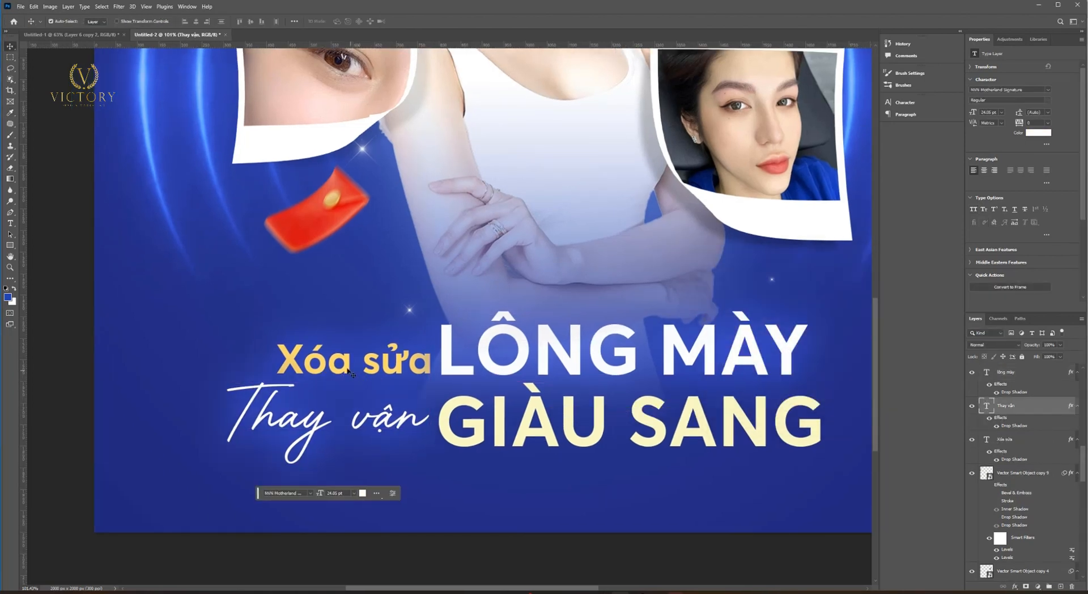
Duplicate the Xóa sửa text and apply a Motion Blur at angle 0° to the lower copy.
{"action": "left_click", "coordinate": [343, 368]}
{"action": "key", "text": "ctrl+j"}
{"action": "left_click", "coordinate": [1014, 474]}
{"action": "scroll", "coordinate": [295, 147], "scroll_direction": "down", "scroll_amount": 3}
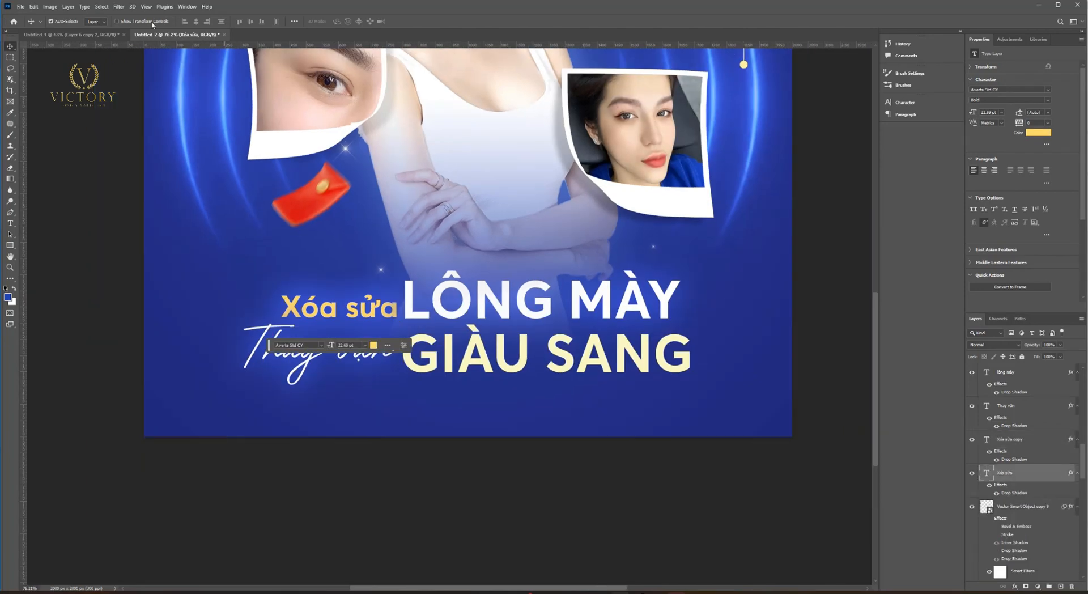
{"action": "left_click", "coordinate": [118, 6]}
{"action": "mouse_move", "coordinate": [135, 116]}
{"action": "left_click", "coordinate": [238, 159]}
{"action": "left_click", "coordinate": [534, 217]}
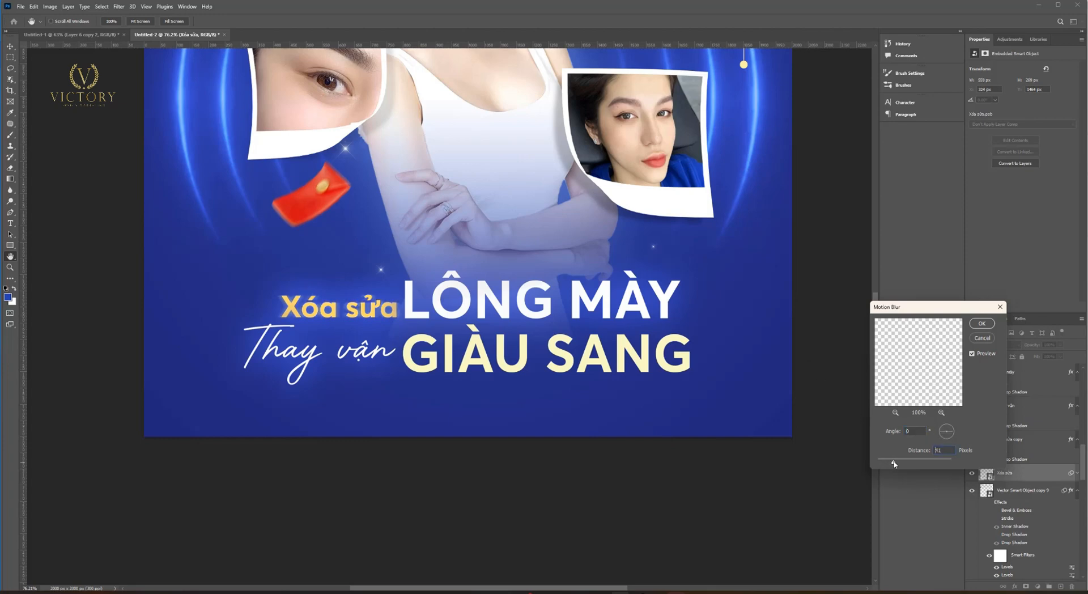
{"action": "left_click", "coordinate": [982, 323]}
{"action": "scroll", "coordinate": [437, 337], "scroll_direction": "down", "scroll_amount": 5}
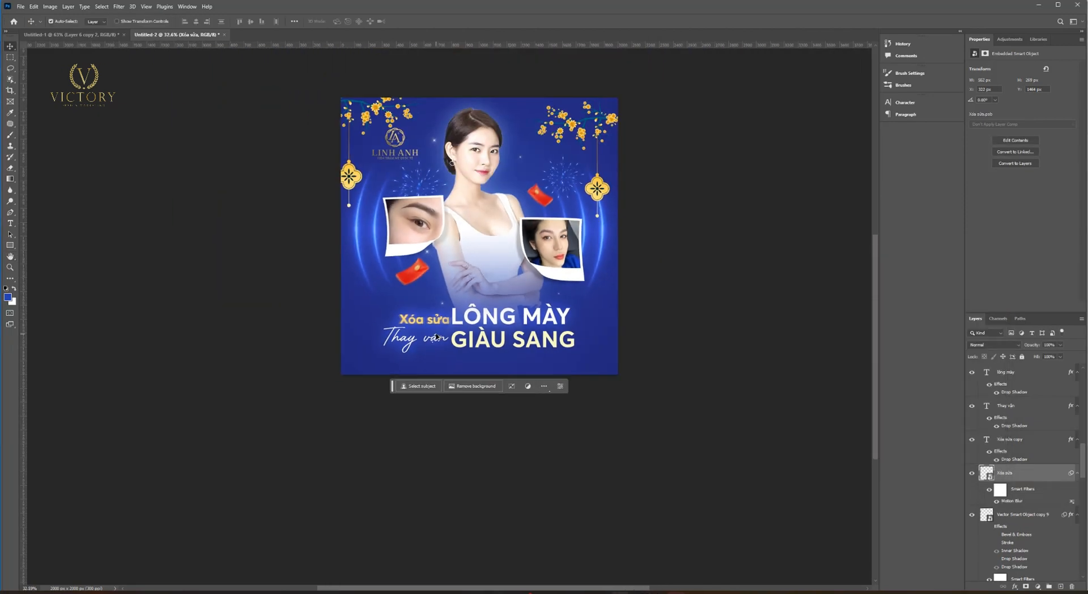
Copy the blue drop shadow from LÔNG MÀY onto the GIÀU SANG text.
{"action": "scroll", "coordinate": [437, 337], "scroll_direction": "up", "scroll_amount": 8}
{"action": "left_click", "coordinate": [545, 345]}
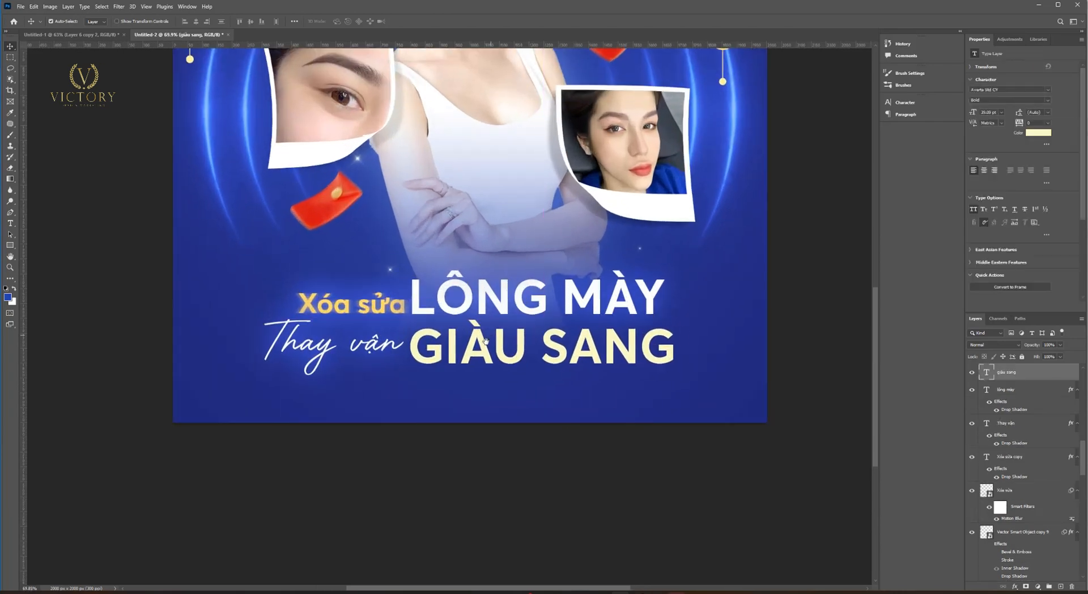
{"action": "scroll", "coordinate": [519, 307], "scroll_direction": "up", "scroll_amount": 5}
{"action": "left_click", "coordinate": [519, 307]}
{"action": "left_click_drag", "start_coordinate": [1002, 402], "coordinate": [1006, 374]}
{"action": "scroll", "coordinate": [672, 389], "scroll_direction": "down", "scroll_amount": 5}
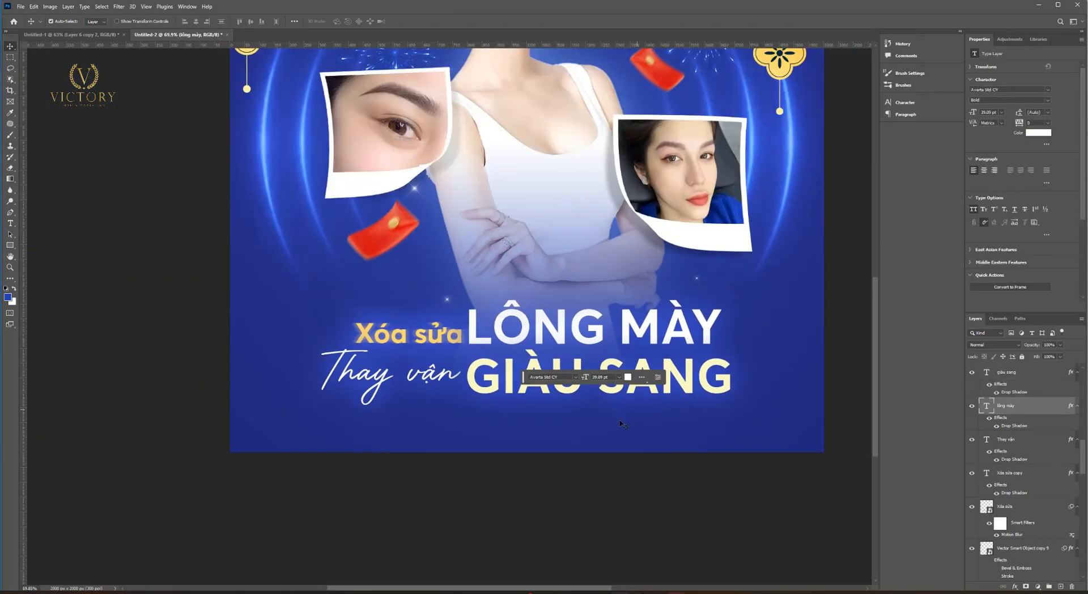
Copy the gold foil texture from Untitled-1 into the poster above the GIÀU SANG text and scale it down.
{"action": "left_click", "coordinate": [619, 423]}
{"action": "left_click", "coordinate": [576, 391]}
{"action": "left_click", "coordinate": [92, 35]}
{"action": "scroll", "coordinate": [255, 170], "scroll_direction": "up", "scroll_amount": 2}
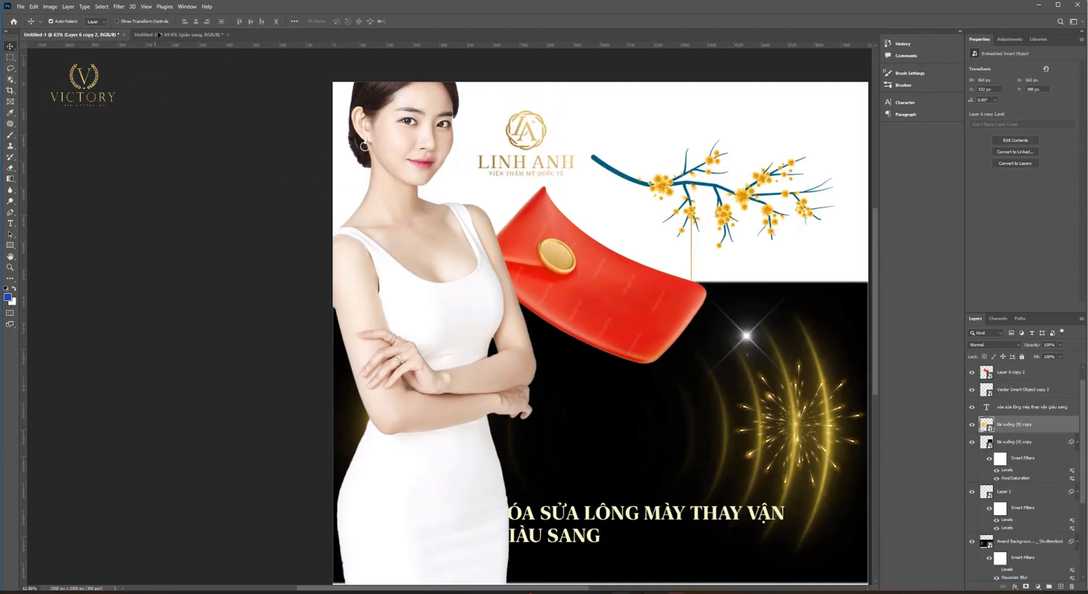
{"action": "left_click", "coordinate": [176, 34]}
{"action": "scroll", "coordinate": [537, 517], "scroll_direction": "up", "scroll_amount": 4}
{"action": "key", "text": "ctrl+t"}
{"action": "scroll", "coordinate": [568, 492], "scroll_direction": "up", "scroll_amount": 5}
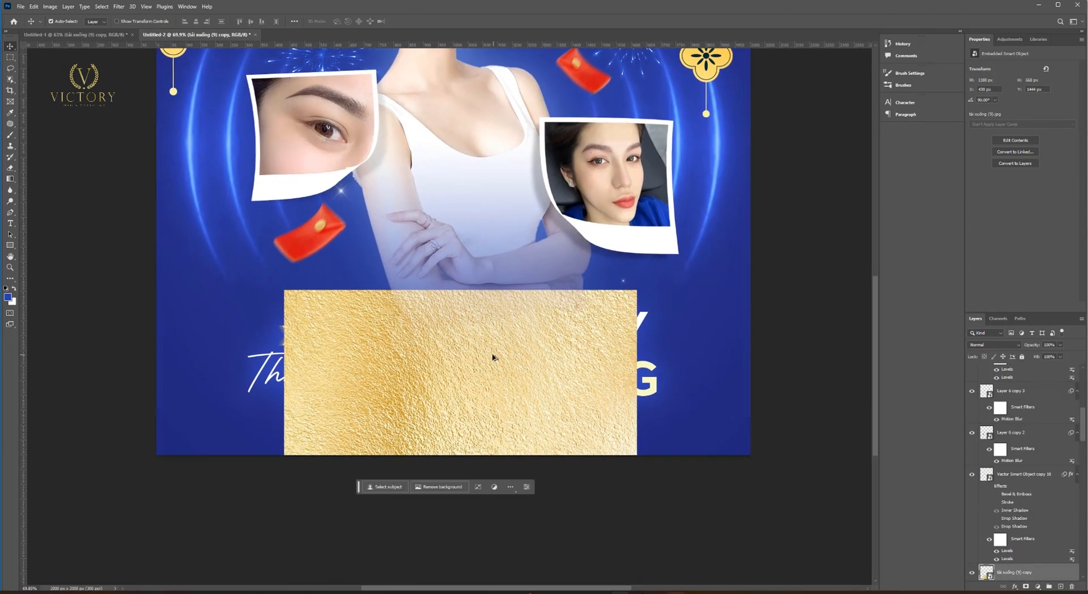
{"action": "left_click_drag", "start_coordinate": [651, 422], "coordinate": [509, 413]}
{"action": "key", "text": "Return"}
Clip the gold foil texture to the GIÀU SANG text and fit it over the lettering.
{"action": "scroll", "coordinate": [1006, 560], "scroll_direction": "down", "scroll_amount": 1}
{"action": "right_click", "coordinate": [1006, 542]}
{"action": "left_click", "coordinate": [1041, 388]}
{"action": "scroll", "coordinate": [499, 401], "scroll_direction": "up", "scroll_amount": 3}
{"action": "key", "text": "ctrl+t"}
{"action": "left_click_drag", "start_coordinate": [461, 411], "coordinate": [621, 401]}
{"action": "key", "text": "Return"}
Duplicate the gold foil texture, place the copy over SANG and clip it to the text.
{"action": "key", "text": "ctrl+j"}
{"action": "key", "text": "ctrl+t"}
{"action": "left_click_drag", "start_coordinate": [701, 388], "coordinate": [732, 388]}
{"action": "key", "text": "Return"}
{"action": "right_click", "coordinate": [1002, 536]}
{"action": "left_click", "coordinate": [1035, 386]}
{"action": "key", "text": "ctrl+t"}
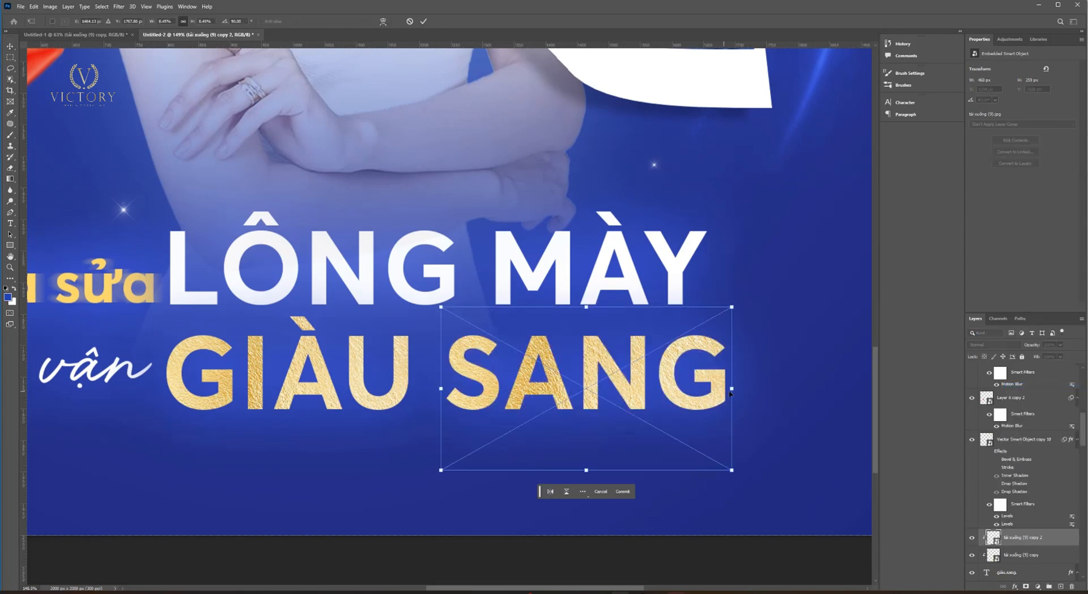
{"action": "key", "text": "Return"}
{"action": "scroll", "coordinate": [578, 344], "scroll_direction": "down", "scroll_amount": 8}
Place a copy of the small sparkle just right of the headline, between its two lines, and adjust its size.
{"action": "left_click_drag", "start_coordinate": [472, 337], "coordinate": [542, 445]}
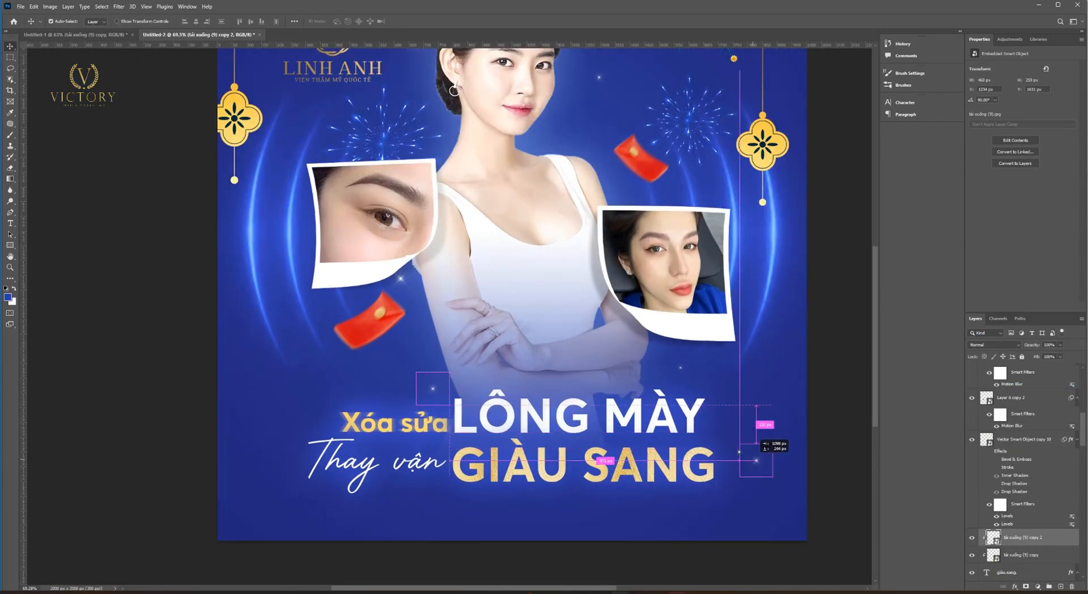
{"action": "key", "text": "ctrl+t"}
{"action": "mouse_move", "coordinate": [739, 452]}
{"action": "left_mouse_down"}
{"action": "mouse_move", "coordinate": [727, 447]}
{"action": "mouse_move", "coordinate": [757, 445]}
{"action": "left_mouse_up"}
{"action": "left_click_drag", "start_coordinate": [729, 448], "coordinate": [723, 442]}
{"action": "key", "text": "Return"}
Move the red envelope from below the eyebrow frame to the left of Thay vận and adjust its size and angle.
{"action": "left_click_drag", "start_coordinate": [368, 335], "coordinate": [261, 485]}
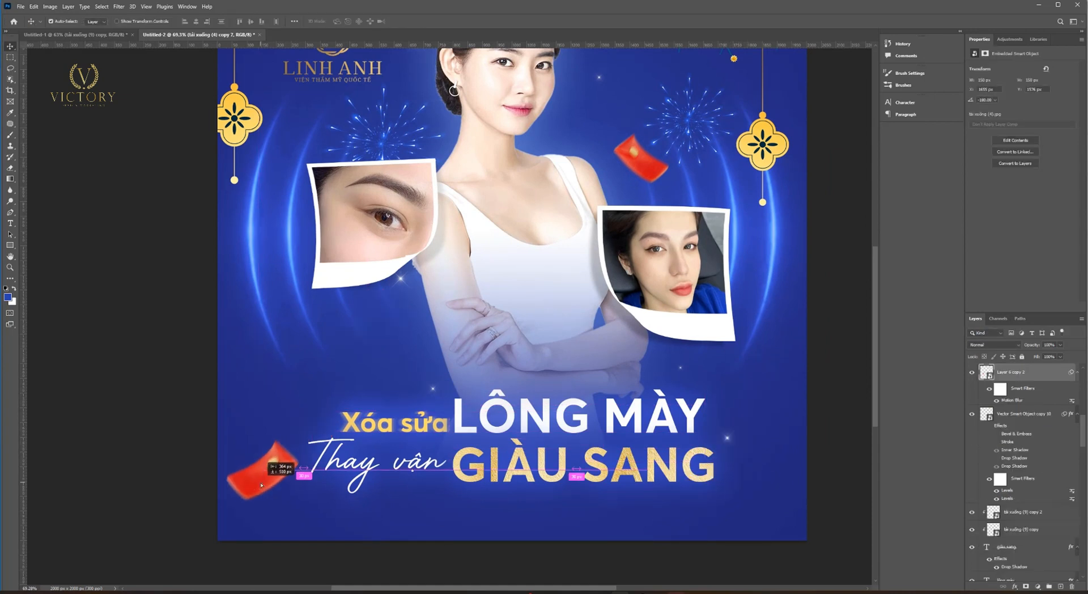
{"action": "key", "text": "ctrl+t"}
{"action": "left_click_drag", "start_coordinate": [315, 415], "coordinate": [331, 406]}
{"action": "key", "text": "Return"}
Copy the red envelope into the poster's lower-right corner, mirror and enlarge it, and let it run past the edges.
{"action": "left_click_drag", "start_coordinate": [263, 471], "coordinate": [697, 528]}
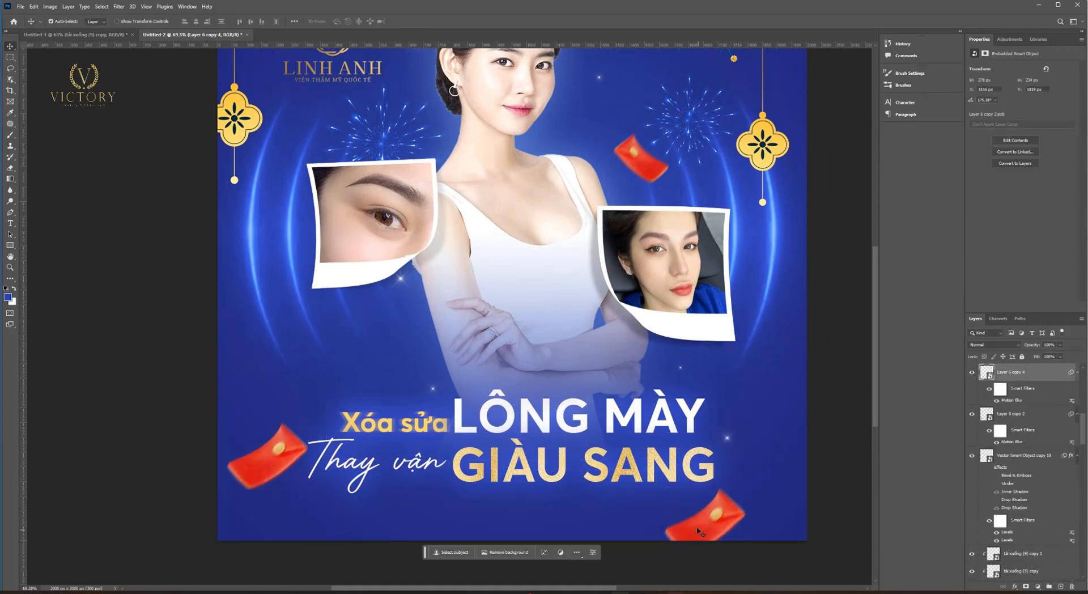
{"action": "key", "text": "ctrl+t"}
{"action": "right_click", "coordinate": [701, 533]}
{"action": "left_click", "coordinate": [737, 516]}
{"action": "mouse_move", "coordinate": [770, 525]}
{"action": "left_mouse_down"}
{"action": "mouse_move", "coordinate": [875, 518]}
{"action": "mouse_move", "coordinate": [764, 519]}
{"action": "mouse_move", "coordinate": [761, 507]}
{"action": "left_mouse_up"}
{"action": "key", "text": "Return"}
{"action": "scroll", "coordinate": [593, 410], "scroll_direction": "down", "scroll_amount": 4}
{"action": "scroll", "coordinate": [703, 476], "scroll_direction": "up", "scroll_amount": 4}
{"action": "left_click_drag", "start_coordinate": [649, 463], "coordinate": [650, 474]}
Apply a Motion Blur at -29° to the lower-right envelope and shift it further into the corner.
{"action": "left_click", "coordinate": [119, 6]}
{"action": "mouse_move", "coordinate": [125, 116]}
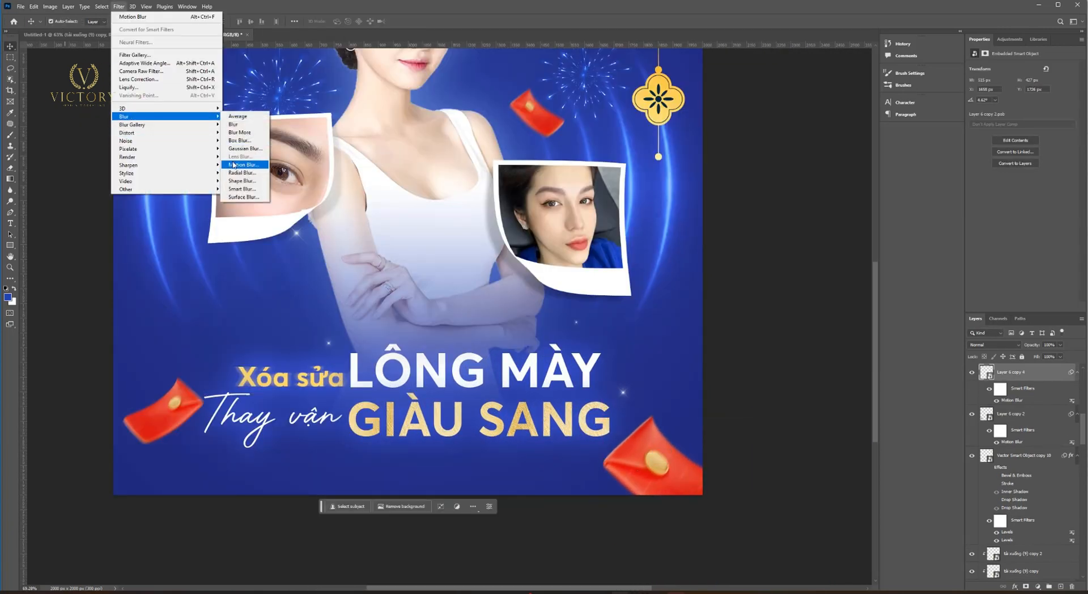
{"action": "left_click", "coordinate": [233, 164]}
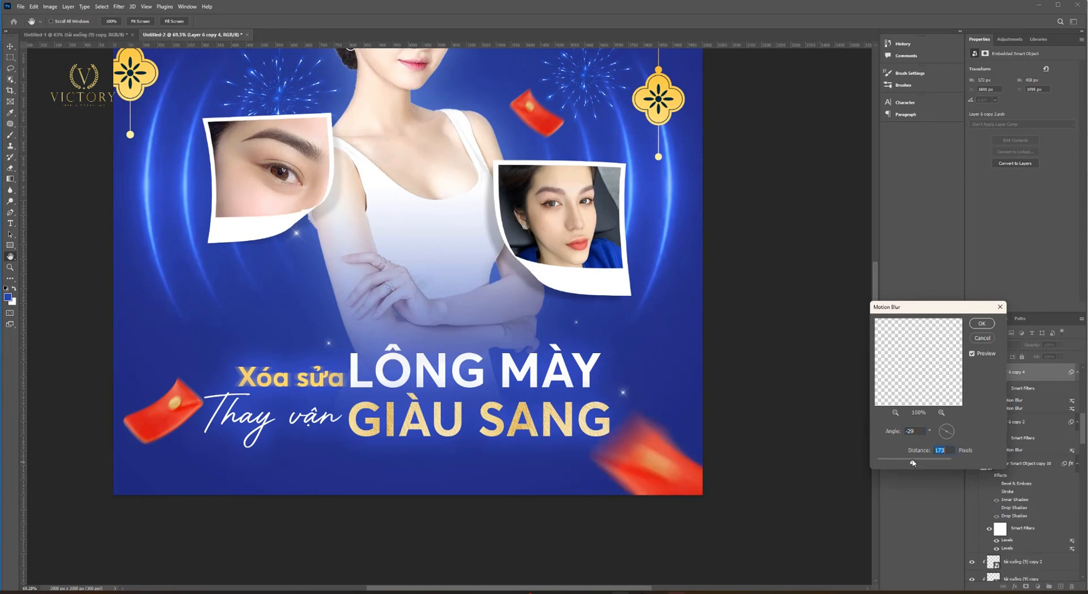
{"action": "left_click", "coordinate": [982, 323]}
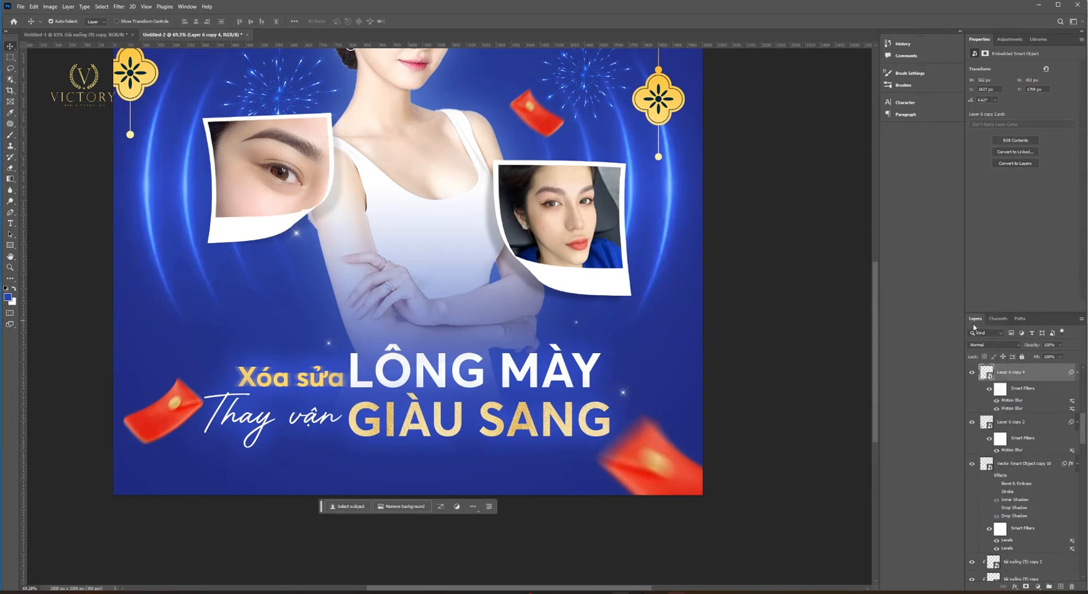
{"action": "key", "text": "v"}
{"action": "left_click_drag", "start_coordinate": [651, 468], "coordinate": [671, 483]}
Copy the sparkle beside GIÀU SANG to just below the Thay vận text, and hide the panels to check the poster.
{"action": "left_click_drag", "start_coordinate": [623, 392], "coordinate": [324, 448], "text": "alt"}
{"action": "key", "text": "ctrl+t"}
{"action": "key", "text": "Return"}
{"action": "left_click_drag", "start_coordinate": [389, 227], "coordinate": [463, 323]}
{"action": "scroll", "coordinate": [464, 316], "scroll_direction": "down", "scroll_amount": 3}
{"action": "left_click_drag", "start_coordinate": [693, 341], "coordinate": [315, 362]}
{"action": "key", "text": "Tab"}
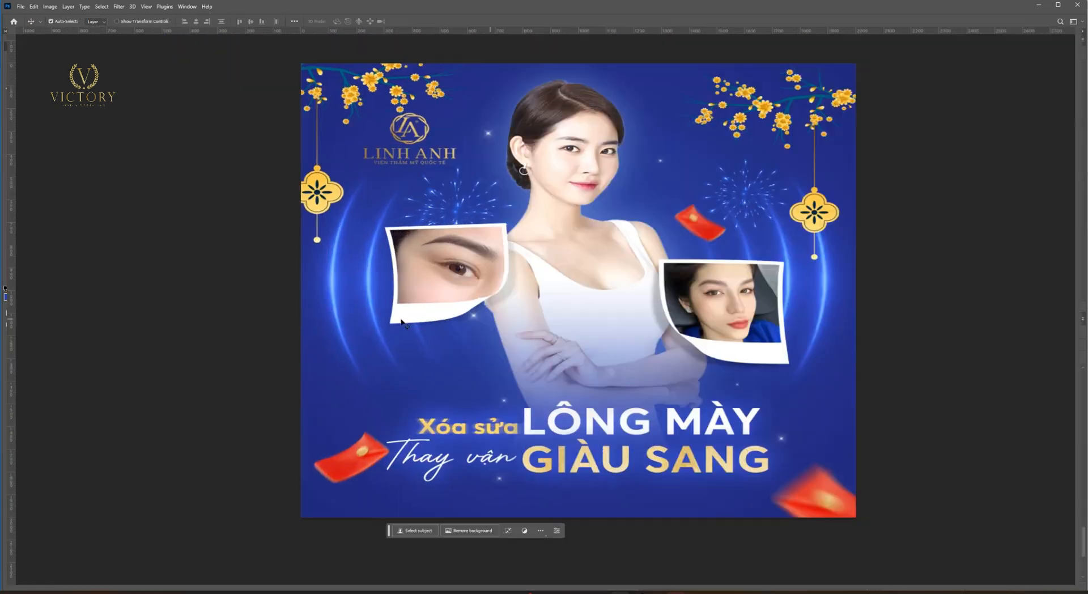
{"action": "scroll", "coordinate": [403, 159], "scroll_direction": "up", "scroll_amount": 2}
{"action": "scroll", "coordinate": [475, 251], "scroll_direction": "down", "scroll_amount": 1}
Nudge the upper-right blossoms, lantern and firework slightly, and push the blurred corner envelope further off the right edge.
{"action": "left_click_drag", "start_coordinate": [398, 164], "coordinate": [361, 133]}
{"action": "key", "text": "ctrl+t"}
{"action": "left_click_drag", "start_coordinate": [752, 211], "coordinate": [756, 211]}
{"action": "key", "text": "Return"}
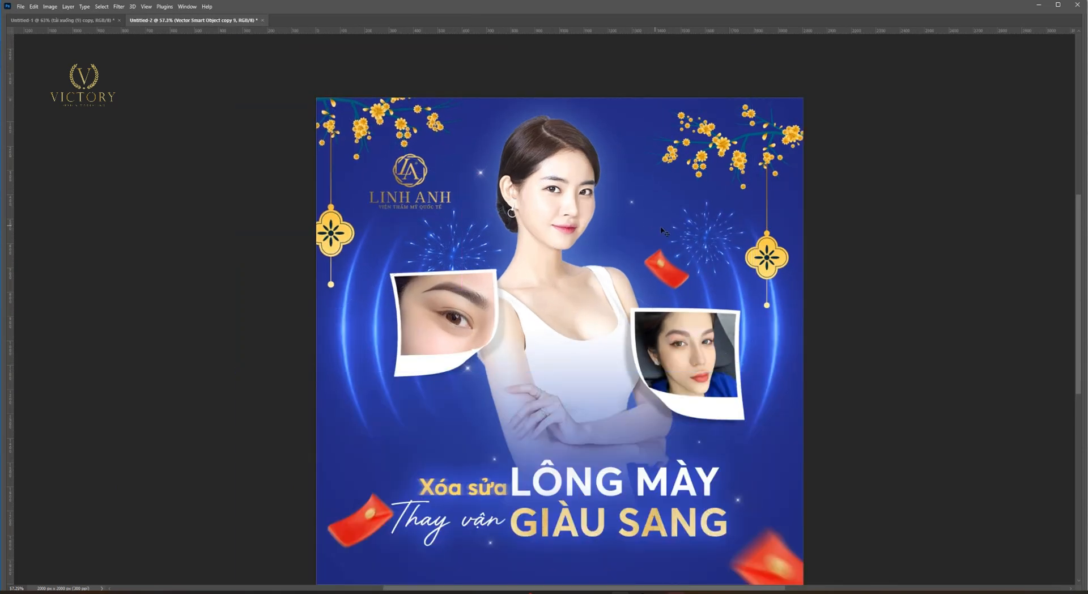
{"action": "left_click_drag", "start_coordinate": [772, 157], "coordinate": [772, 150]}
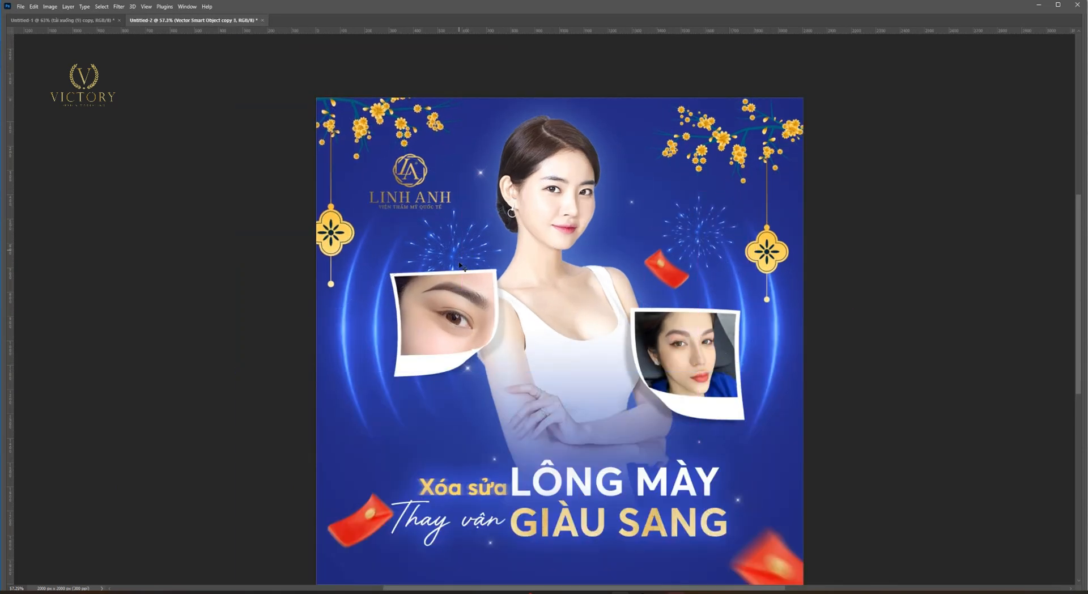
{"action": "scroll", "coordinate": [479, 295], "scroll_direction": "down", "scroll_amount": 4}
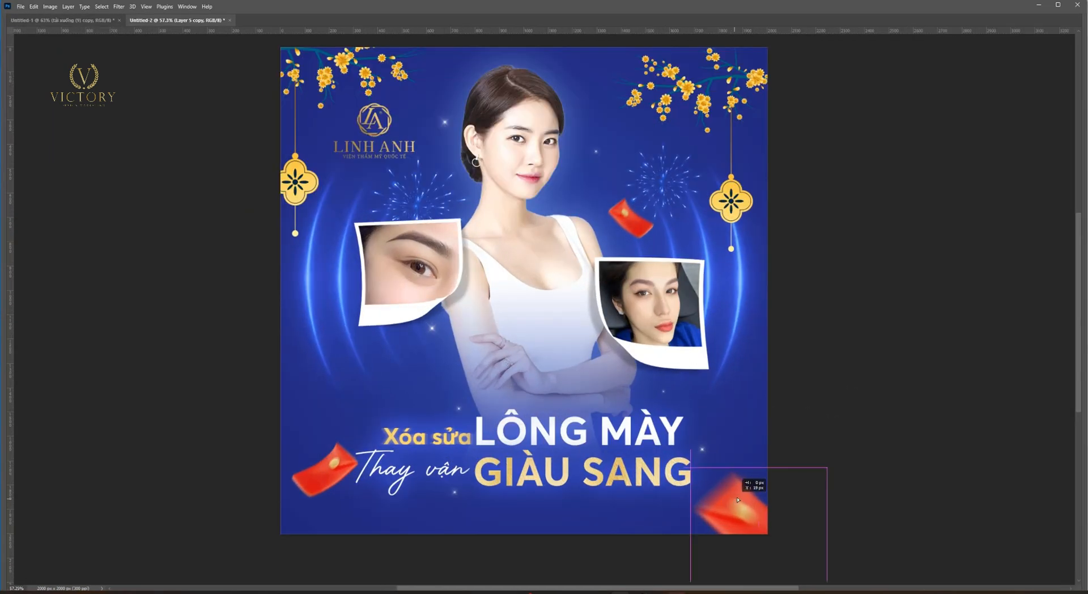
{"action": "left_click_drag", "start_coordinate": [738, 500], "coordinate": [738, 499]}
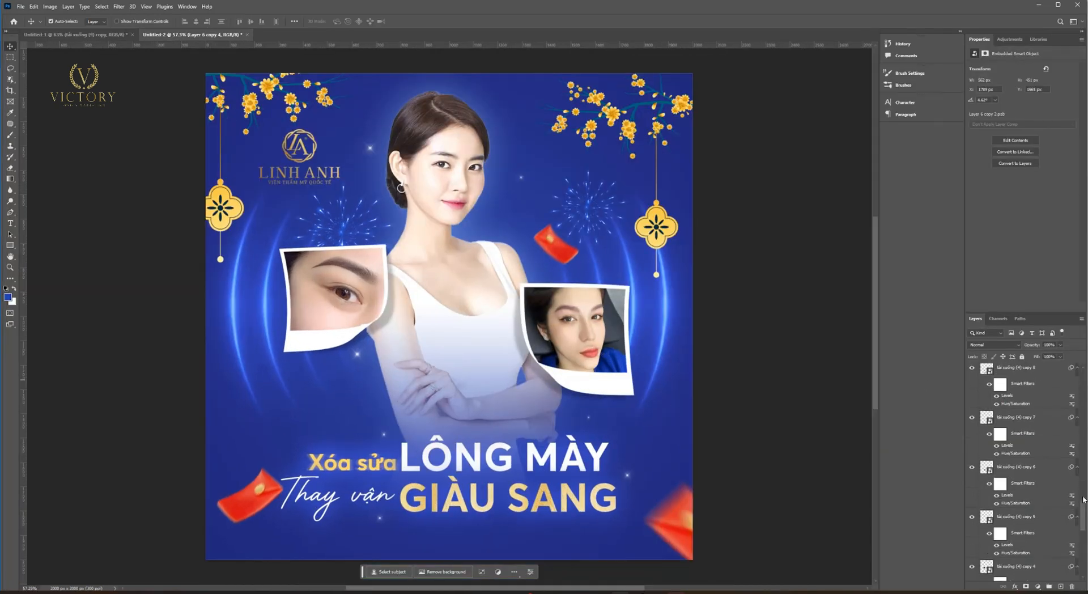
Stamp all visible artwork into a new layer at the top of the stack and start the Camera Raw filter on it.
{"action": "left_click_drag", "start_coordinate": [1083, 500], "coordinate": [1085, 384]}
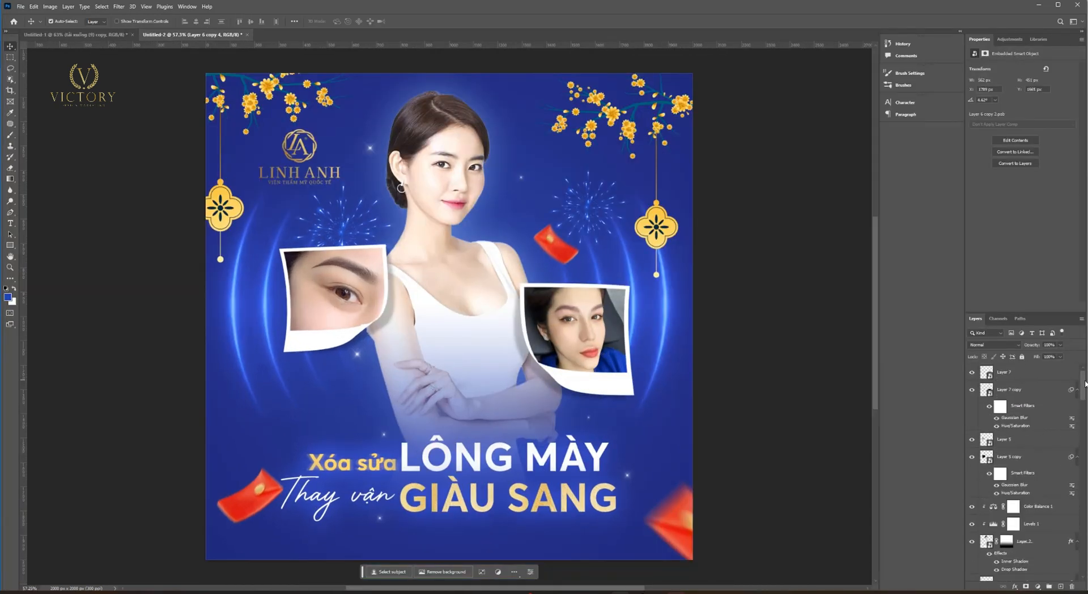
{"action": "key", "text": "ctrl+shift+alt+e"}
{"action": "left_click", "coordinate": [119, 6]}
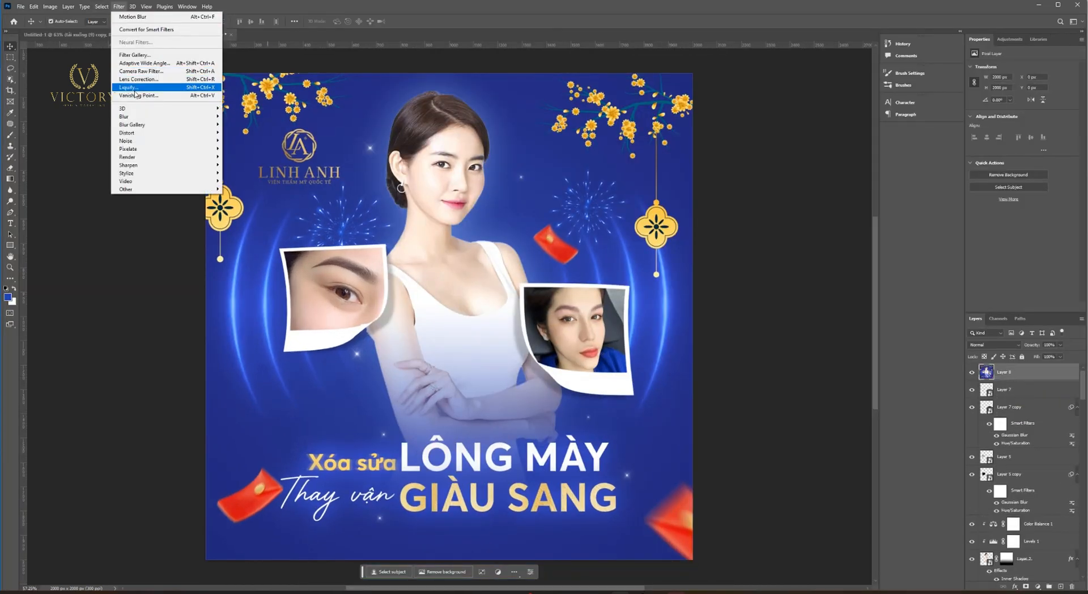
{"action": "left_click", "coordinate": [141, 80]}
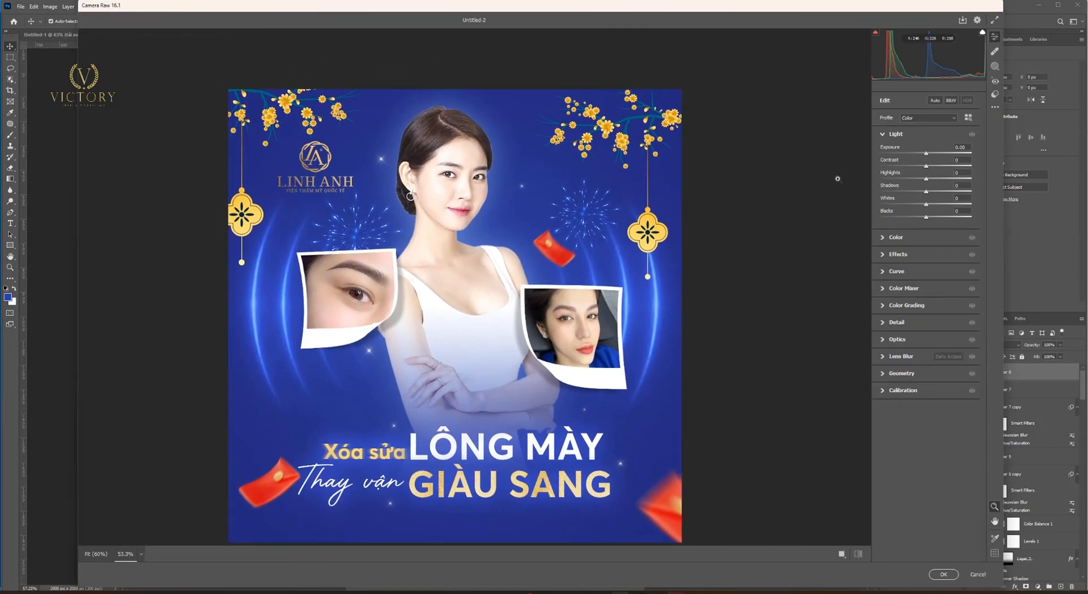
Adjust the light: Exposure -0.10, Contrast +11, Highlights +12, Shadows +11, Whites -20, and fine-tune the Blacks.
{"action": "left_click_drag", "start_coordinate": [925, 154], "coordinate": [924, 157]}
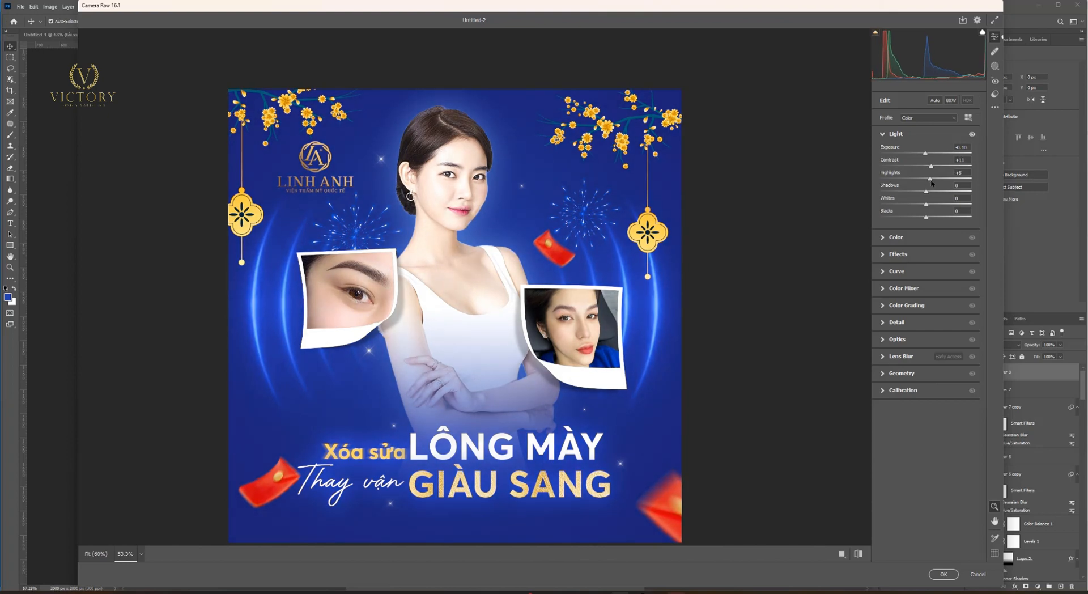
{"action": "left_click_drag", "start_coordinate": [932, 183], "coordinate": [917, 209]}
{"action": "scroll", "coordinate": [684, 213], "scroll_direction": "up", "scroll_amount": 1}
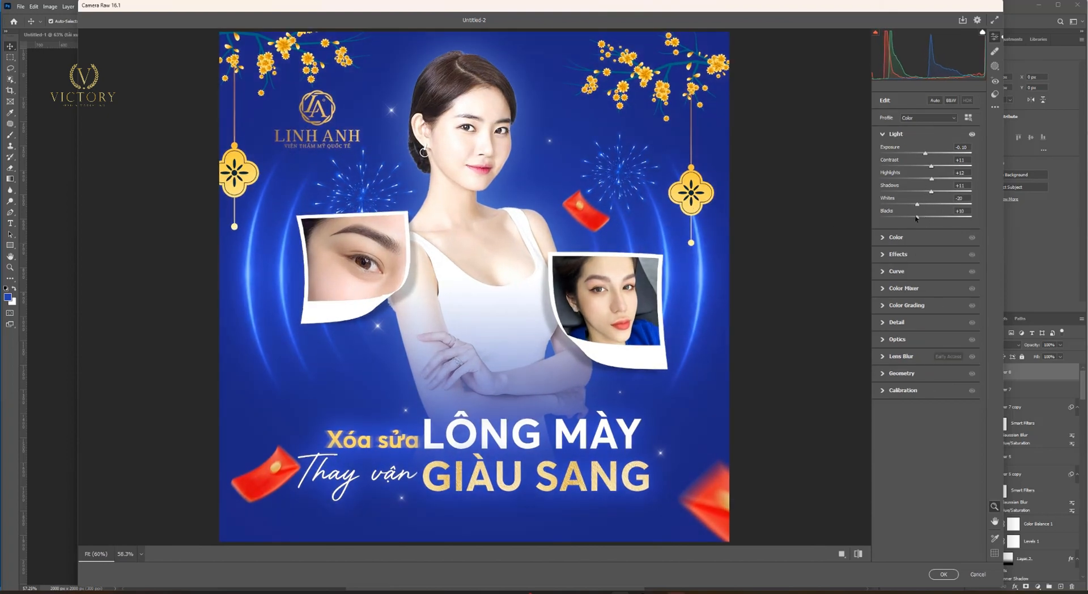
Add a midtone point to the tone curve at input 99 and lift its output to about 103.
{"action": "left_click", "coordinate": [882, 238]}
{"action": "left_click_drag", "start_coordinate": [928, 211], "coordinate": [926, 212]}
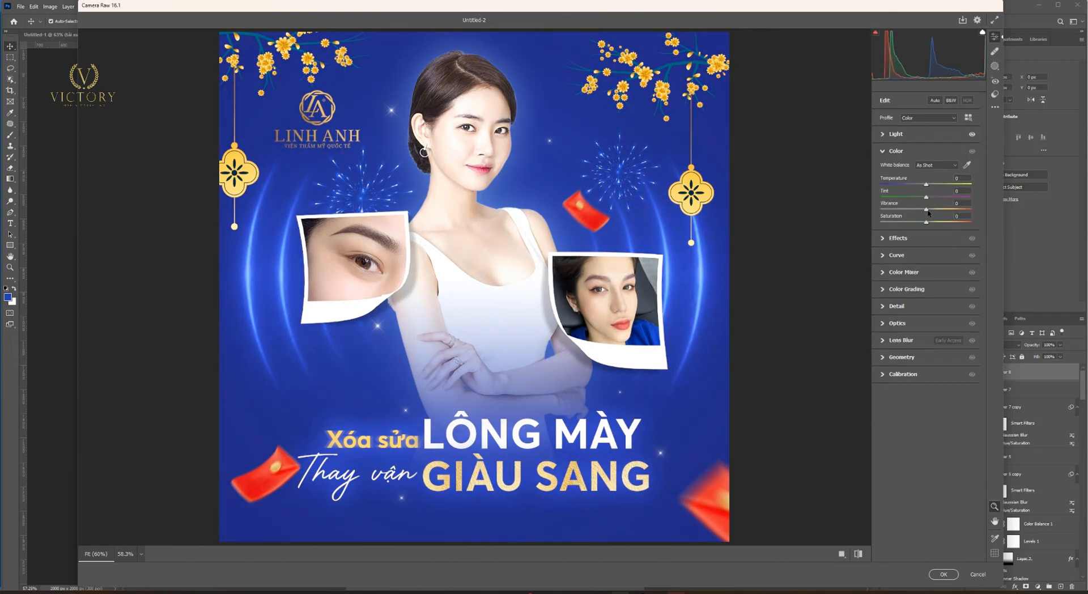
{"action": "left_click", "coordinate": [886, 257]}
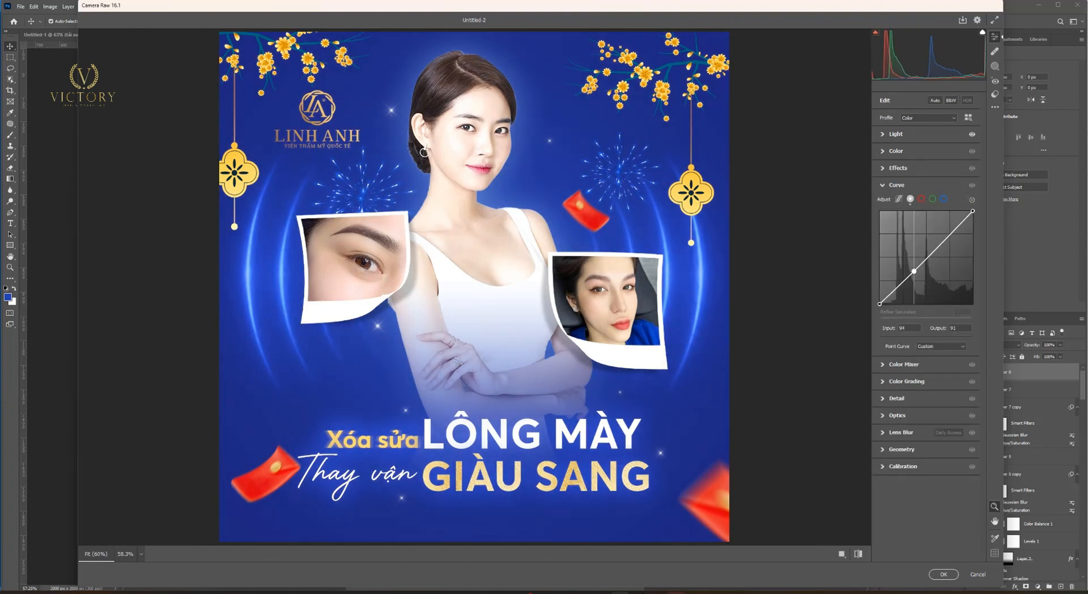
{"action": "left_click_drag", "start_coordinate": [915, 266], "coordinate": [916, 265]}
Compare the poster before and after grading in side-by-side and stacked previews, toggling the adjustments off and on.
{"action": "scroll", "coordinate": [770, 383], "scroll_direction": "down", "scroll_amount": 4}
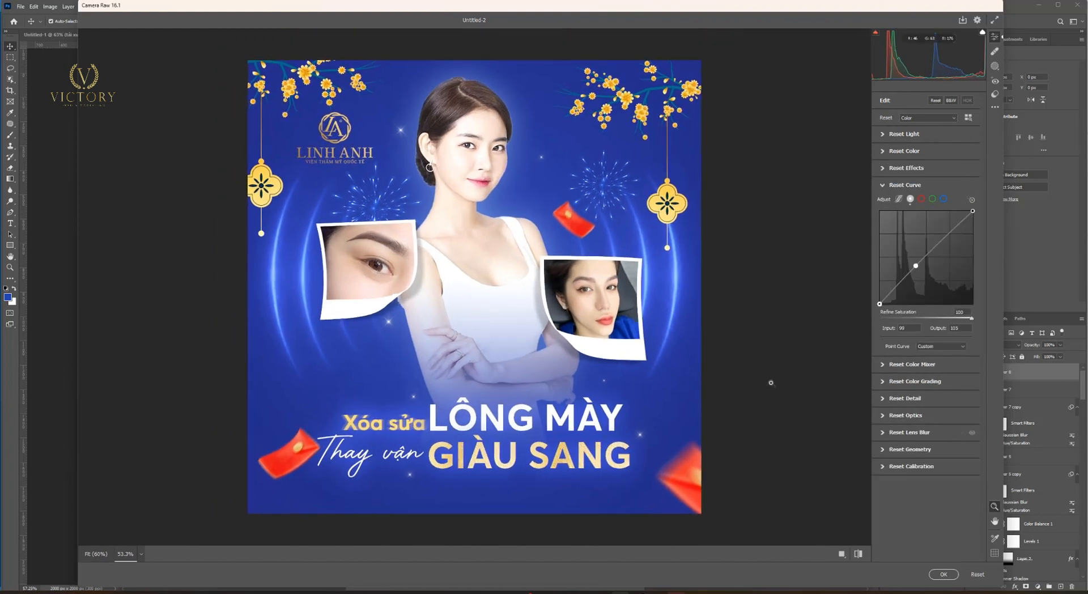
{"action": "left_click", "coordinate": [858, 554]}
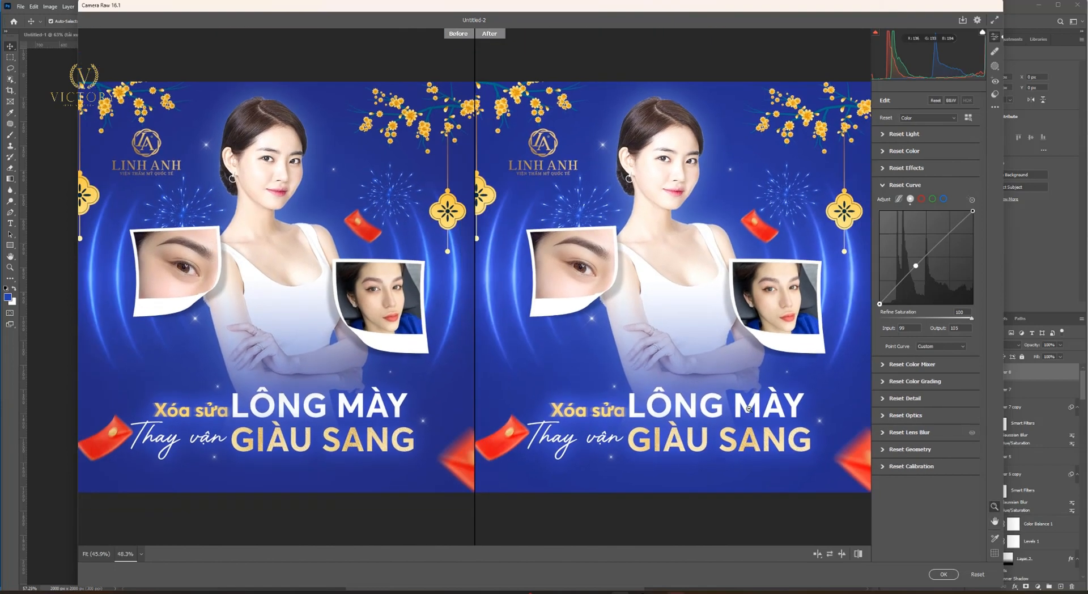
{"action": "left_click", "coordinate": [859, 558]}
{"action": "left_click", "coordinate": [818, 555]}
{"action": "left_click", "coordinate": [819, 555]}
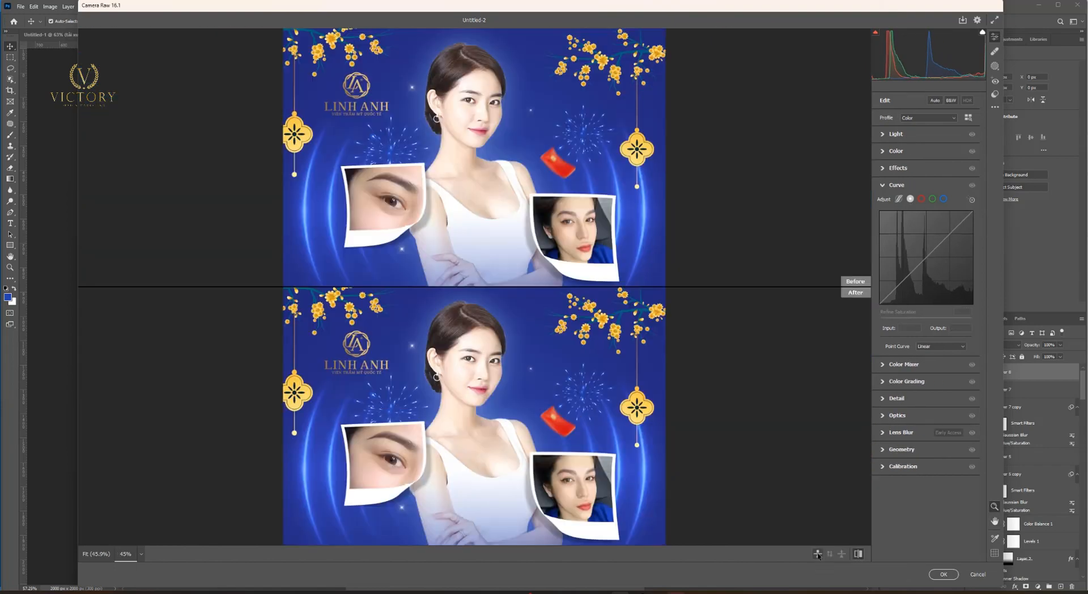
{"action": "left_click", "coordinate": [819, 555]}
{"action": "left_click", "coordinate": [858, 555]}
{"action": "left_click", "coordinate": [858, 555]}
{"action": "left_click", "coordinate": [859, 555]}
{"action": "left_click", "coordinate": [859, 555]}
Set the Noise Reduction to 14 in the Camera Raw detail settings.
{"action": "scroll", "coordinate": [566, 318], "scroll_direction": "up", "scroll_amount": 2}
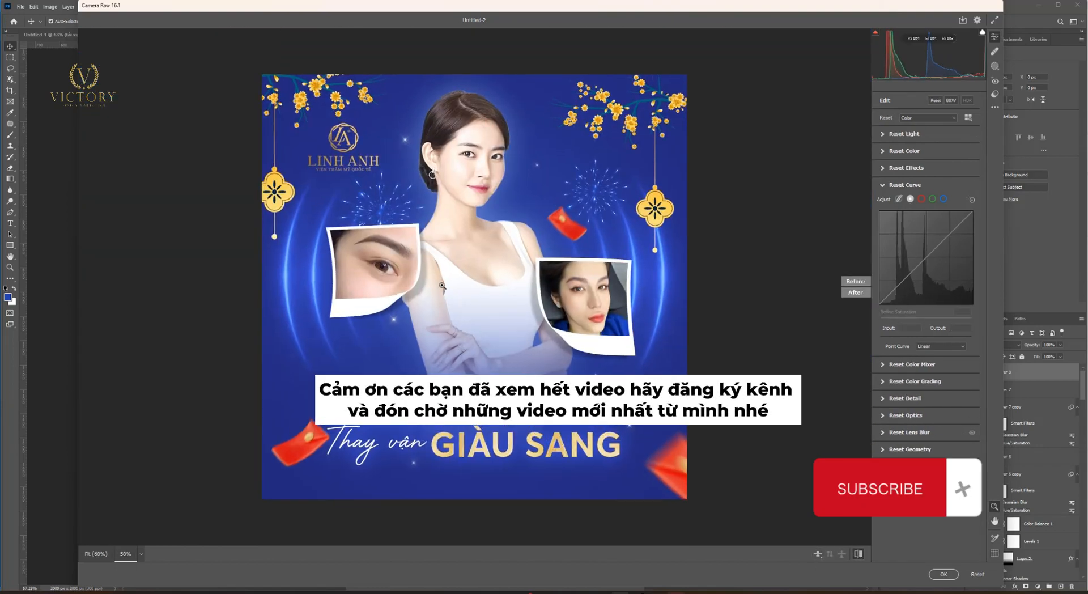
{"action": "left_click_drag", "start_coordinate": [566, 317], "coordinate": [630, 334]}
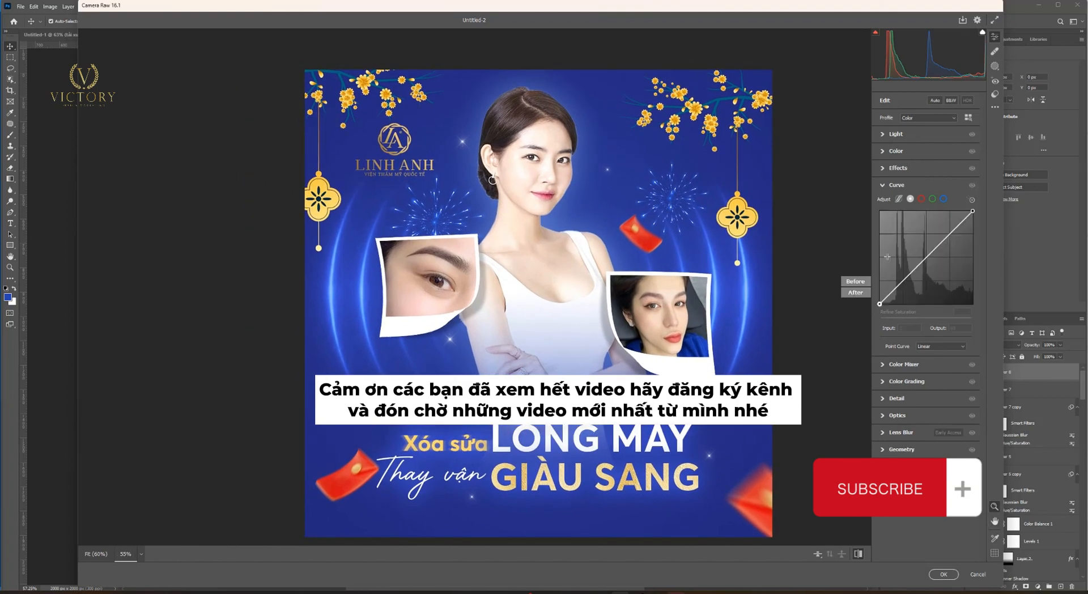
{"action": "left_click", "coordinate": [883, 400]}
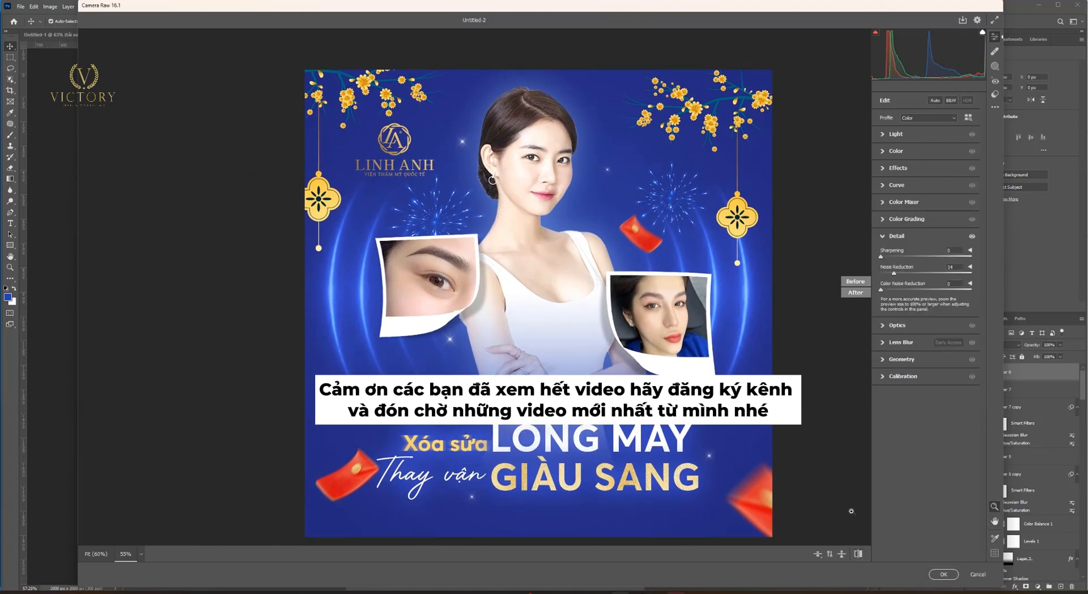